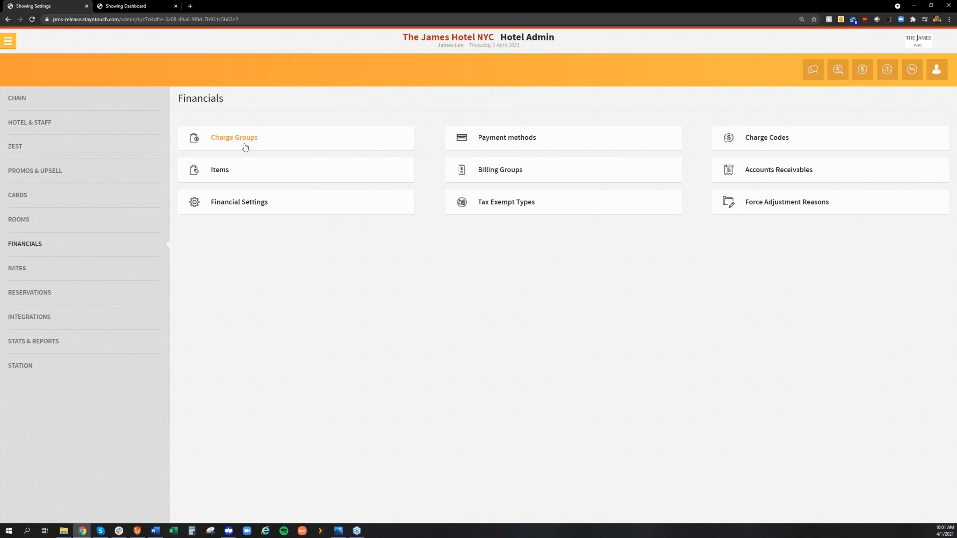
# Add a charge group named "Spa" to the hotel's financial setup and save it
pyautogui.click(245, 147)
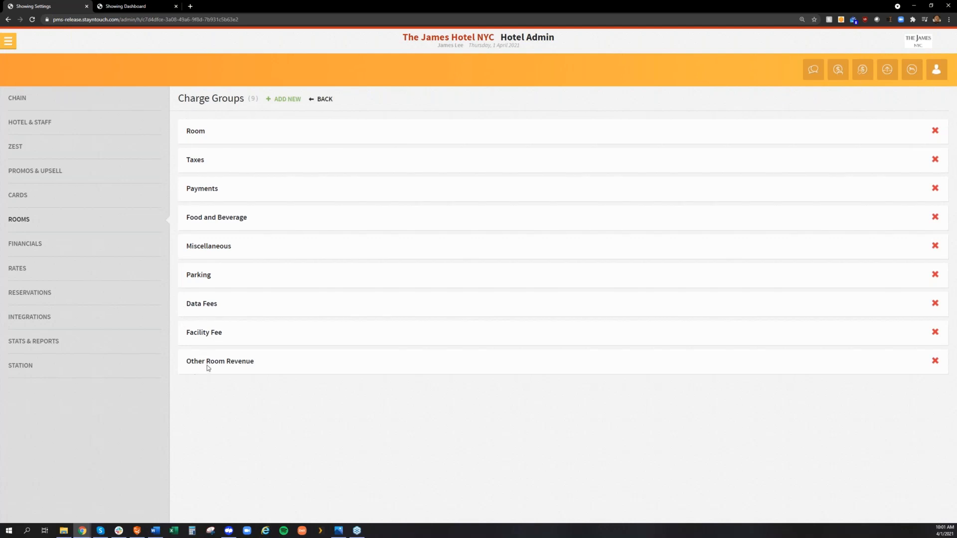
pyautogui.click(285, 99)
pyautogui.click(254, 166)
pyautogui.write('Spa')
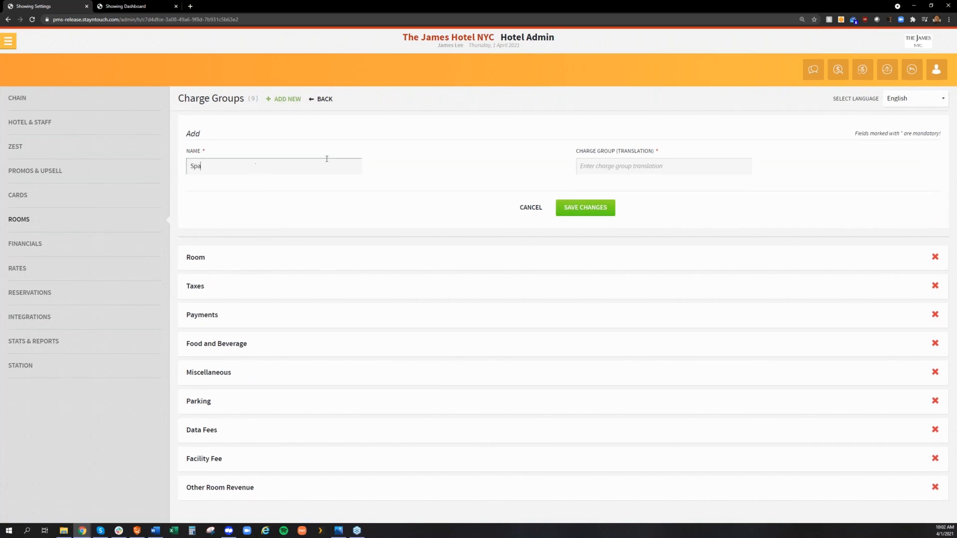
pyautogui.click(583, 211)
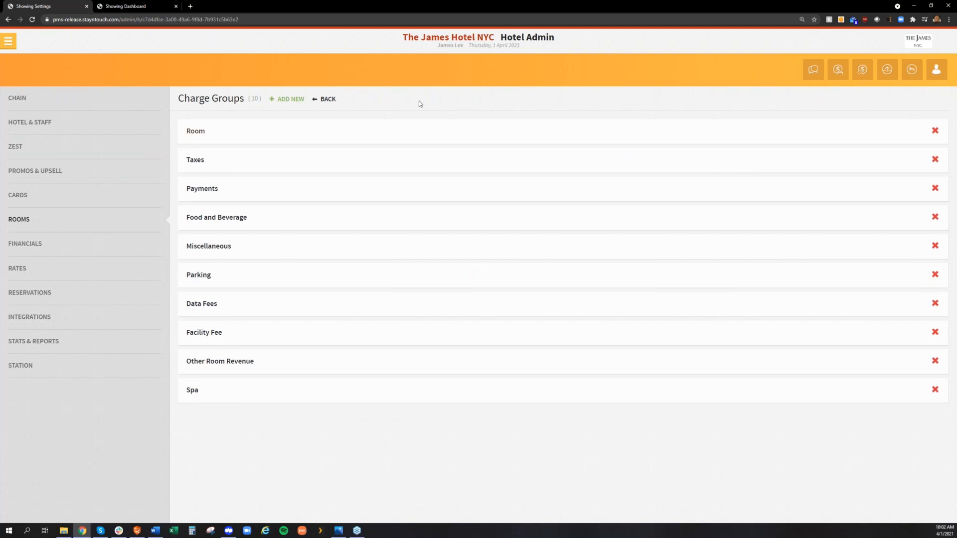
# Examine the charge groups in the financial Journal's revenue view and expand the Room group's charge codes
pyautogui.click(148, 10)
pyautogui.click(8, 41)
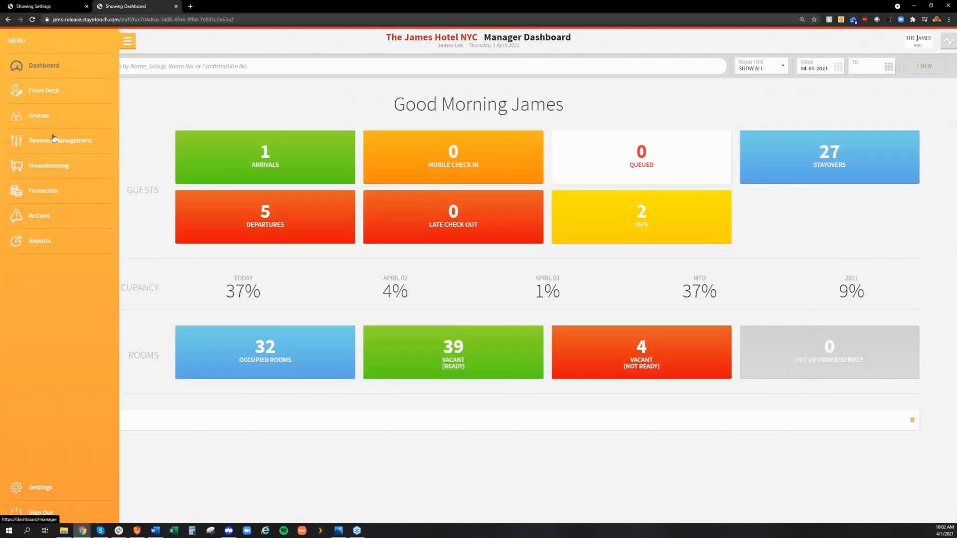
pyautogui.click(49, 190)
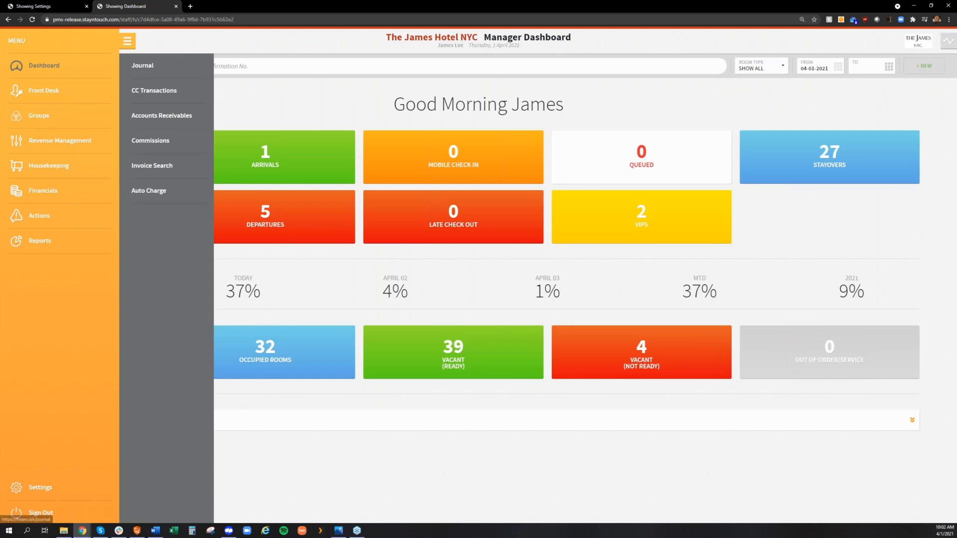
pyautogui.click(172, 66)
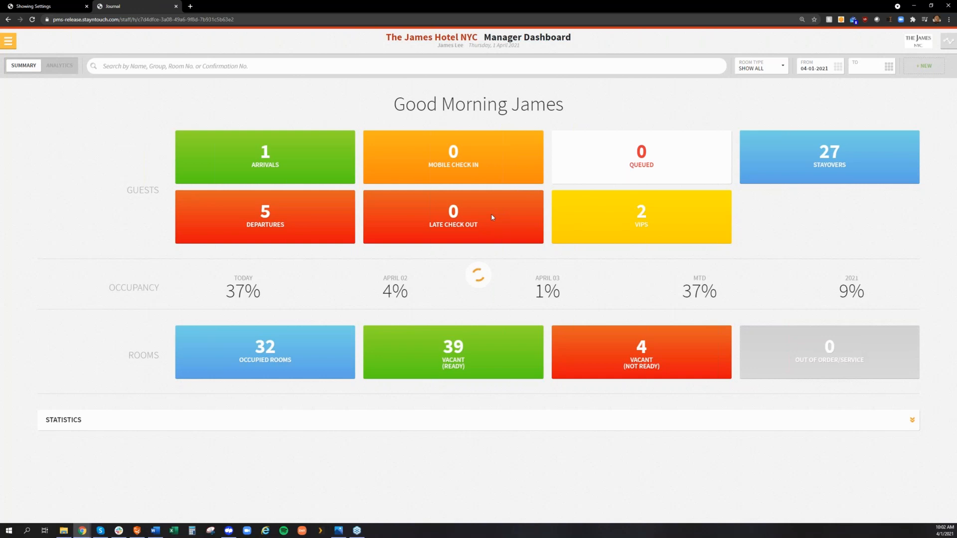
pyautogui.click(863, 70)
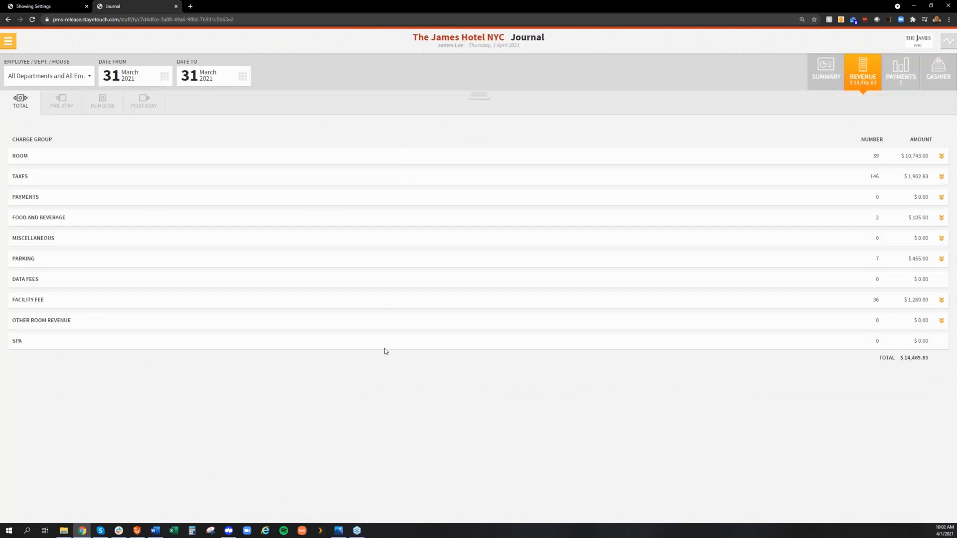
pyautogui.click(825, 161)
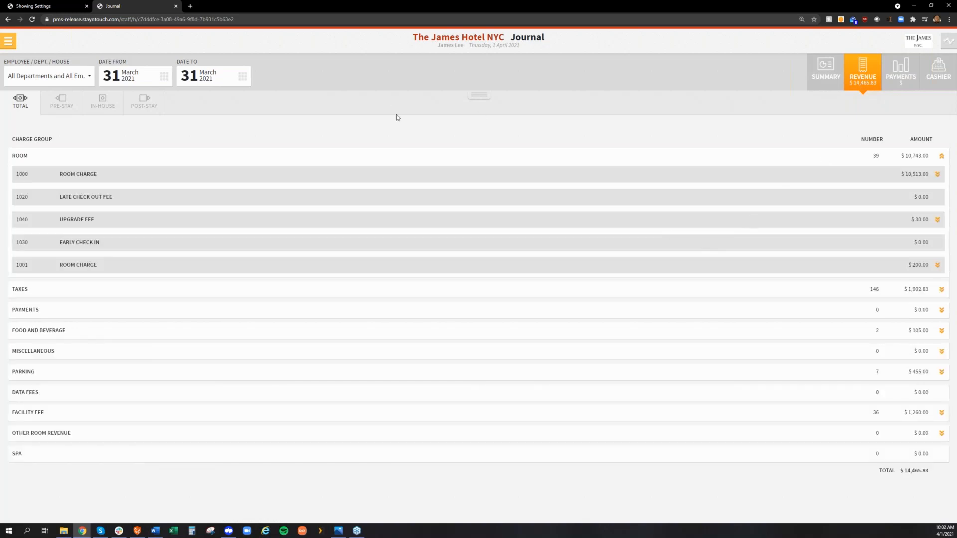
# Open the bill of the stayover guest in room 0104 and examine the invoice's bill layout options without printing
pyautogui.click(15, 47)
pyautogui.click(44, 68)
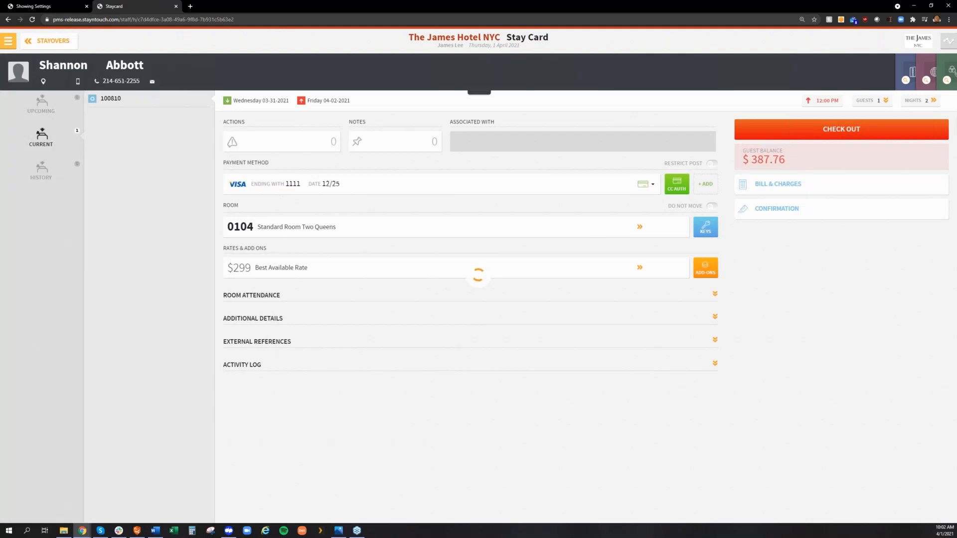
pyautogui.click(813, 187)
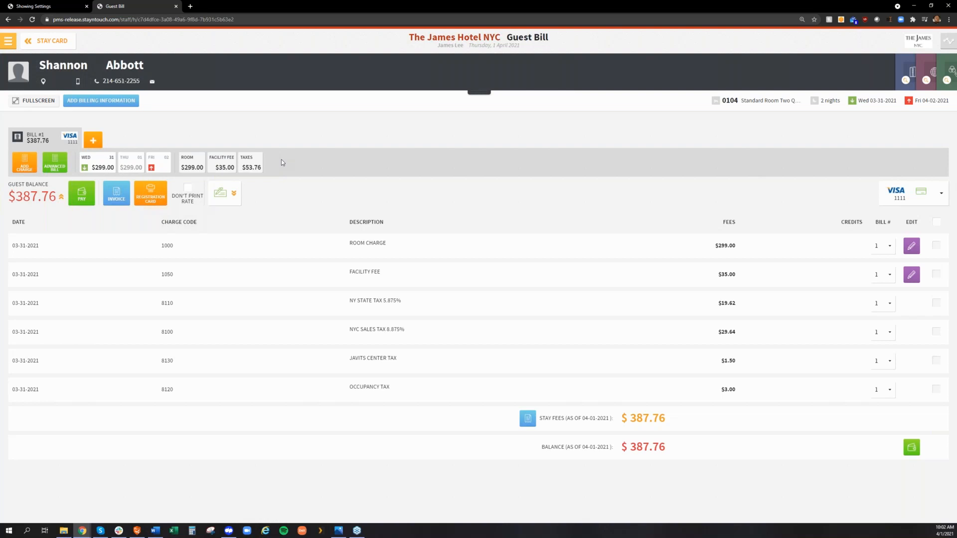
pyautogui.click(118, 198)
pyautogui.click(426, 281)
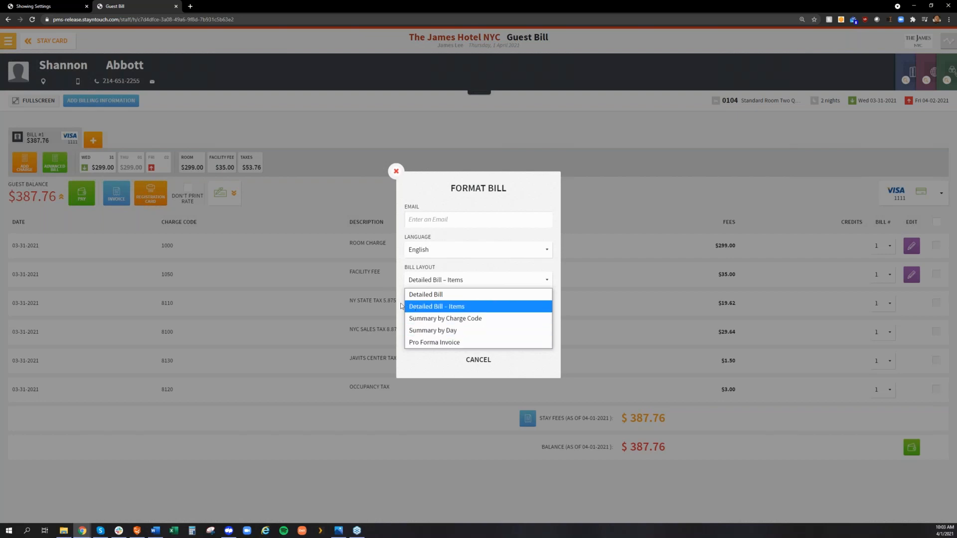
pyautogui.click(414, 374)
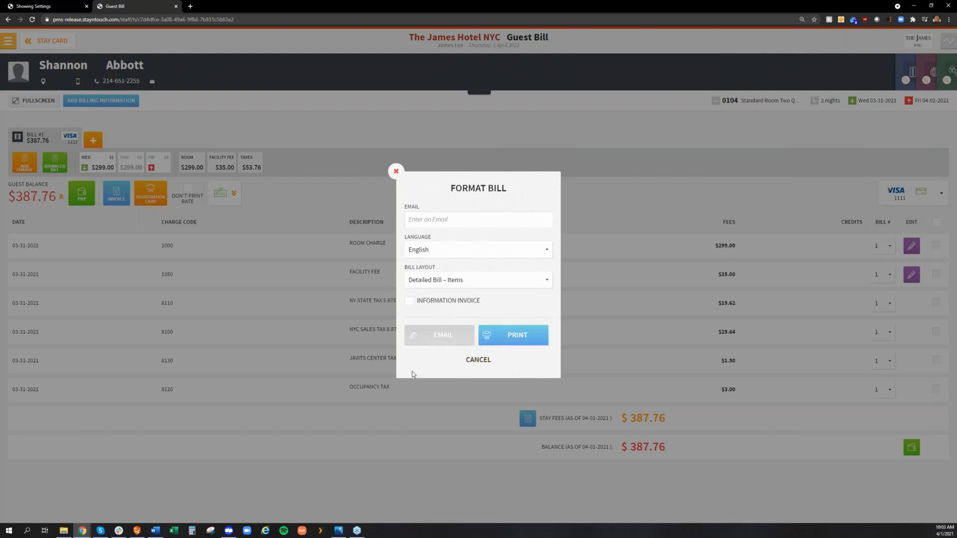
pyautogui.click(478, 360)
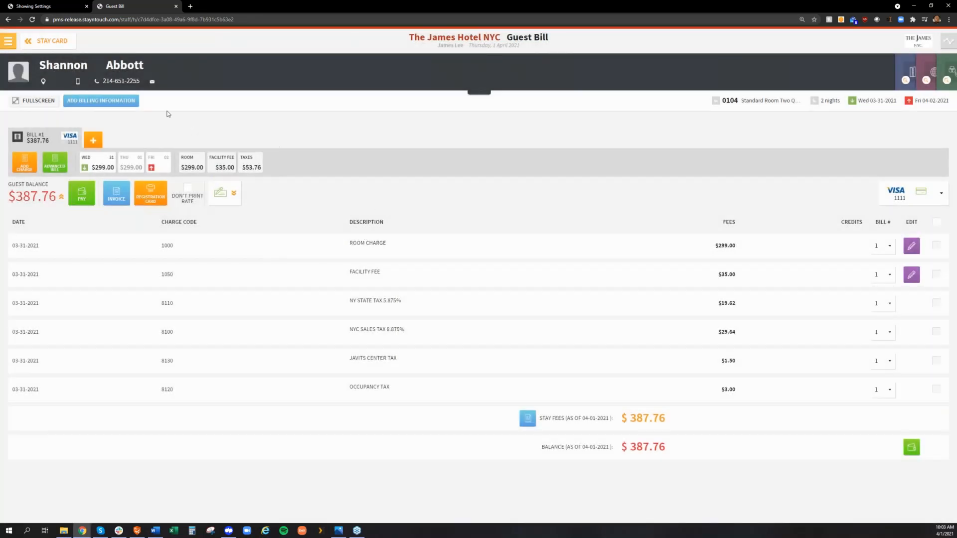
# Examine the full list of payment methods in the hotel admin's financial settings, including card types and F&B methods
pyautogui.click(48, 4)
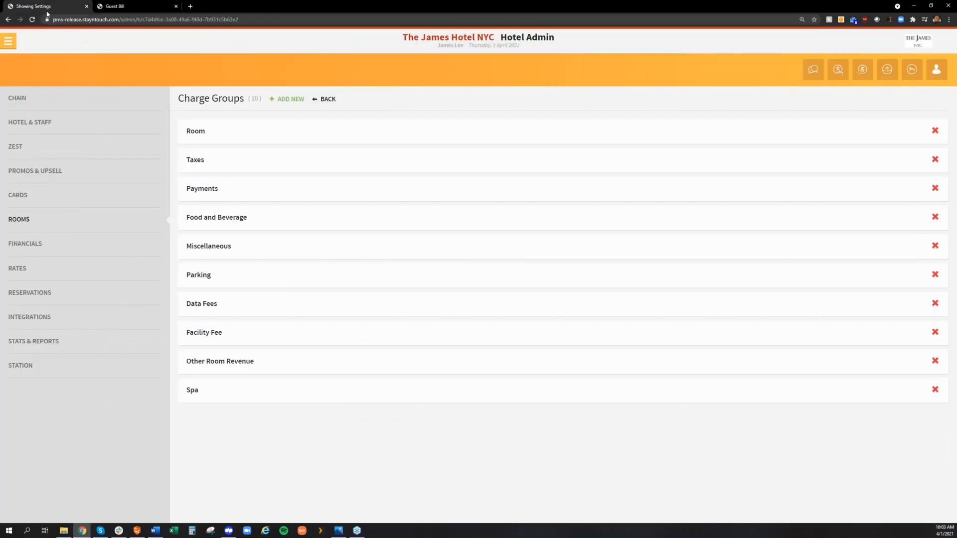
pyautogui.click(56, 247)
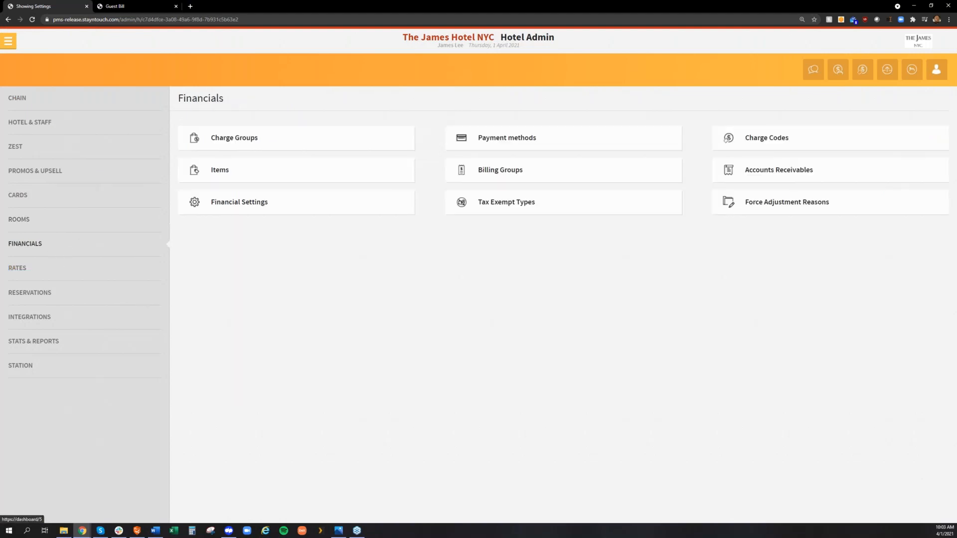
pyautogui.click(523, 144)
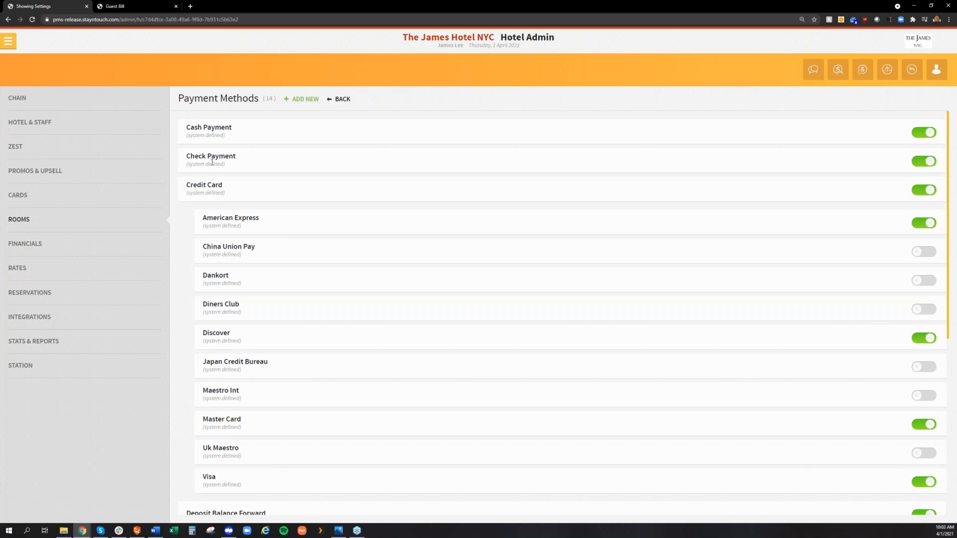
pyautogui.scroll(-2, 224, 225)
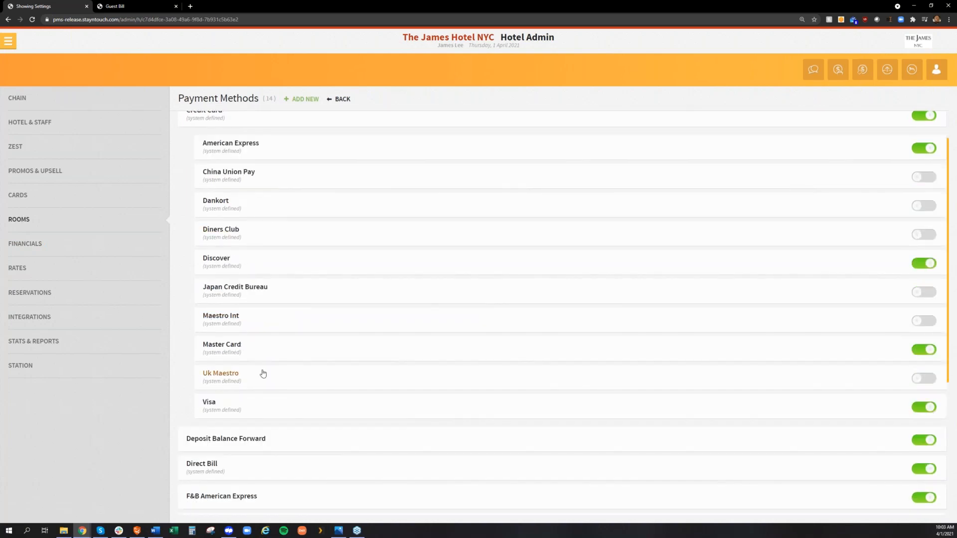
pyautogui.scroll(-2, 263, 375)
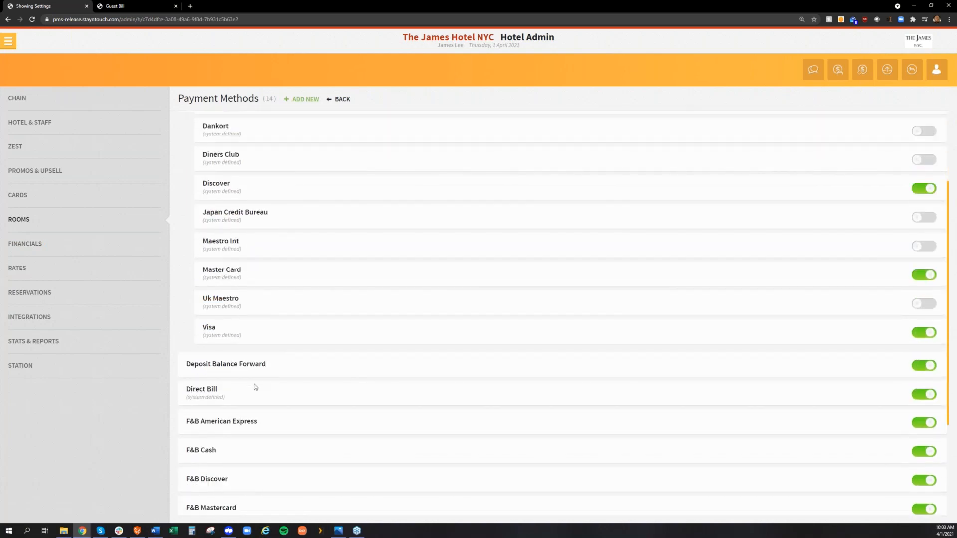
pyautogui.scroll(-1, 252, 383)
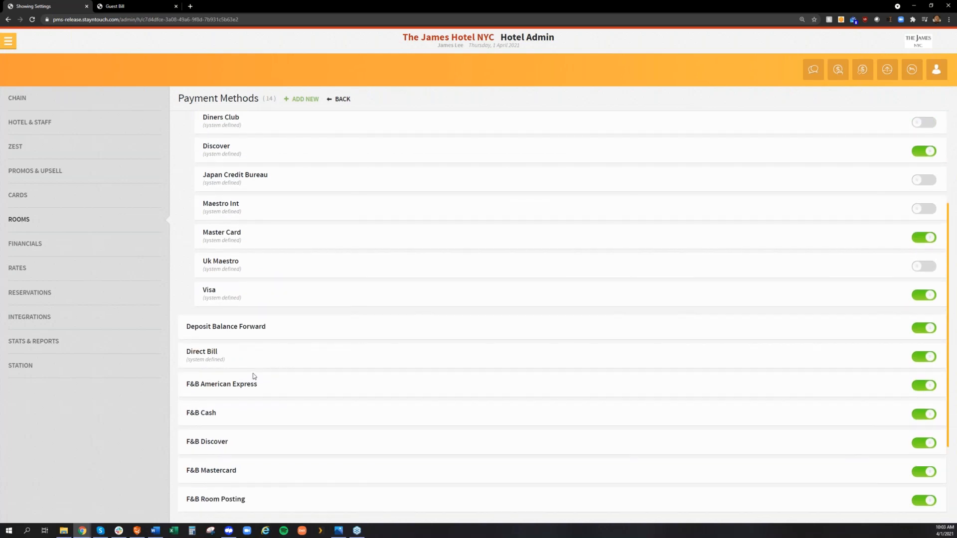
pyautogui.scroll(-1, 254, 376)
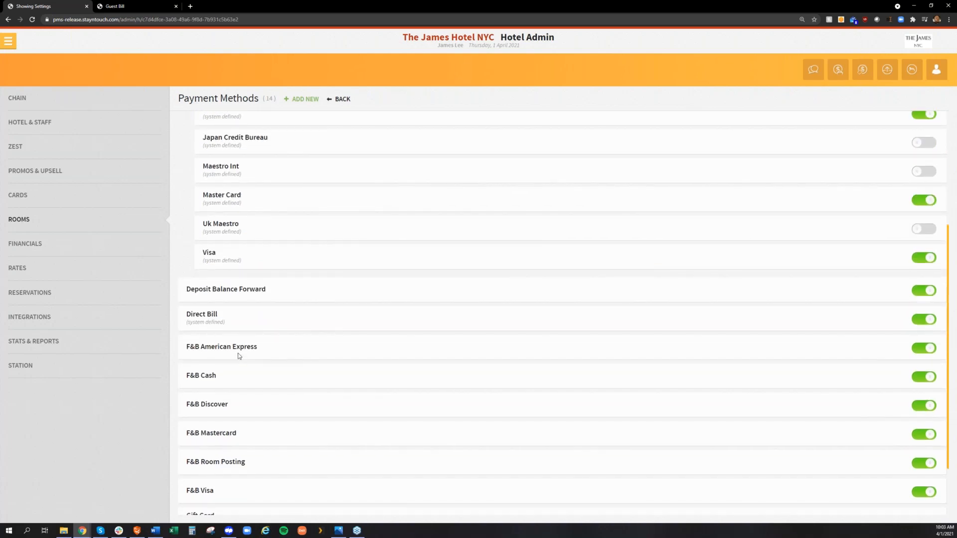
pyautogui.scroll(-2, 238, 355)
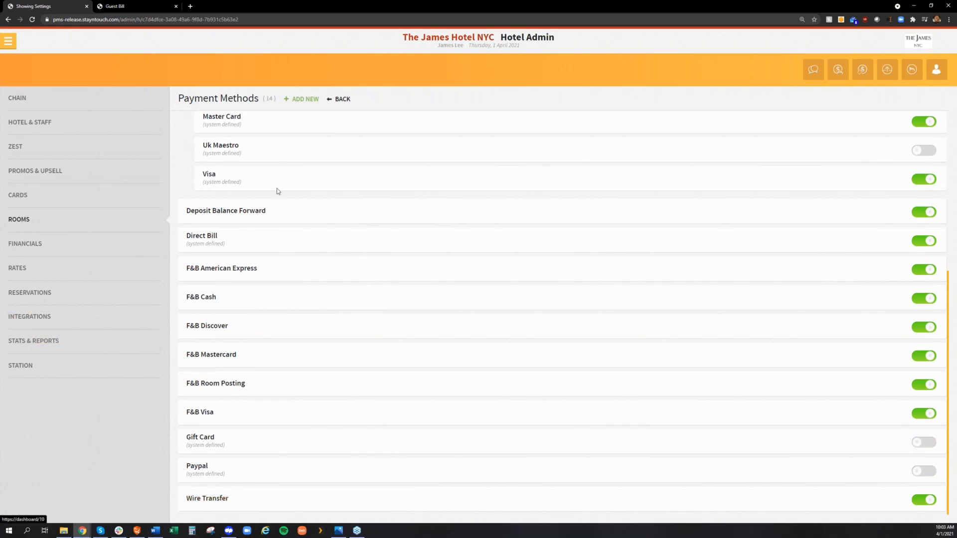
# Start a new payment method with the description "Third Party Payment" and the code THIRD
pyautogui.scroll(6, 245, 220)
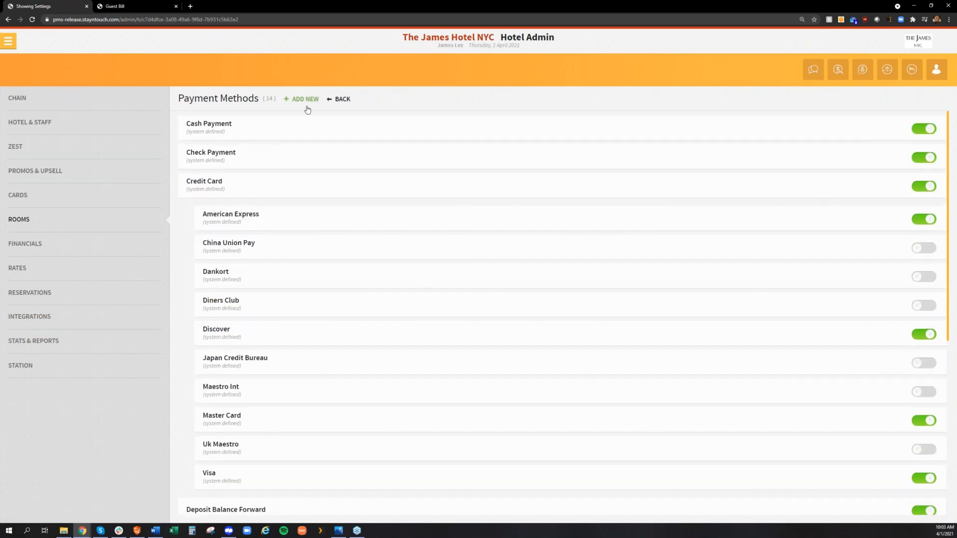
pyautogui.click(305, 99)
pyautogui.click(252, 147)
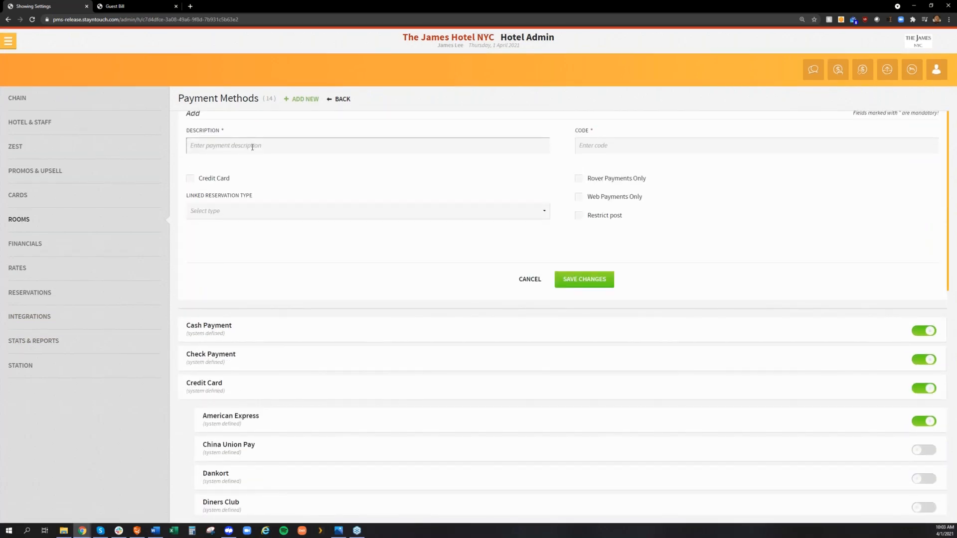
pyautogui.write('Third Party Paymen')
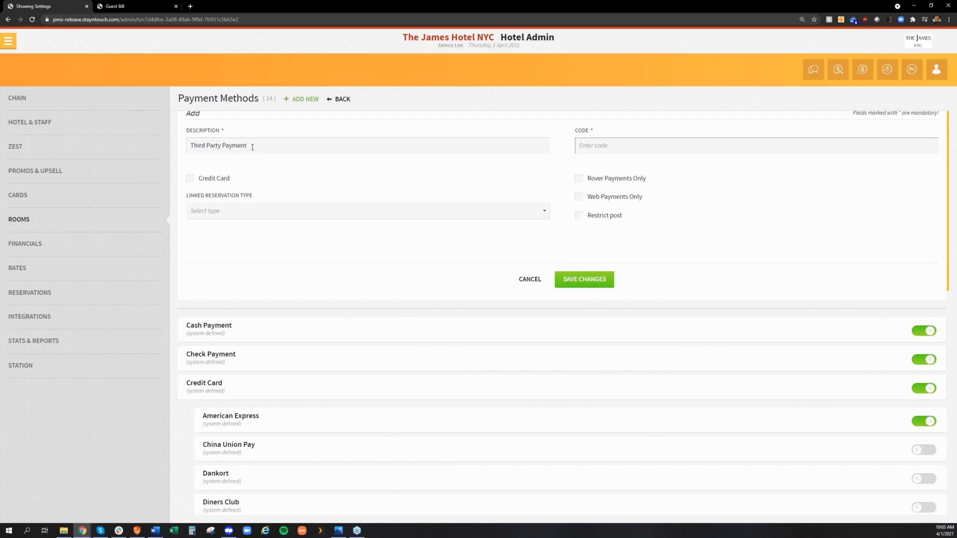
pyautogui.write('THIRD')
pyautogui.click(245, 170)
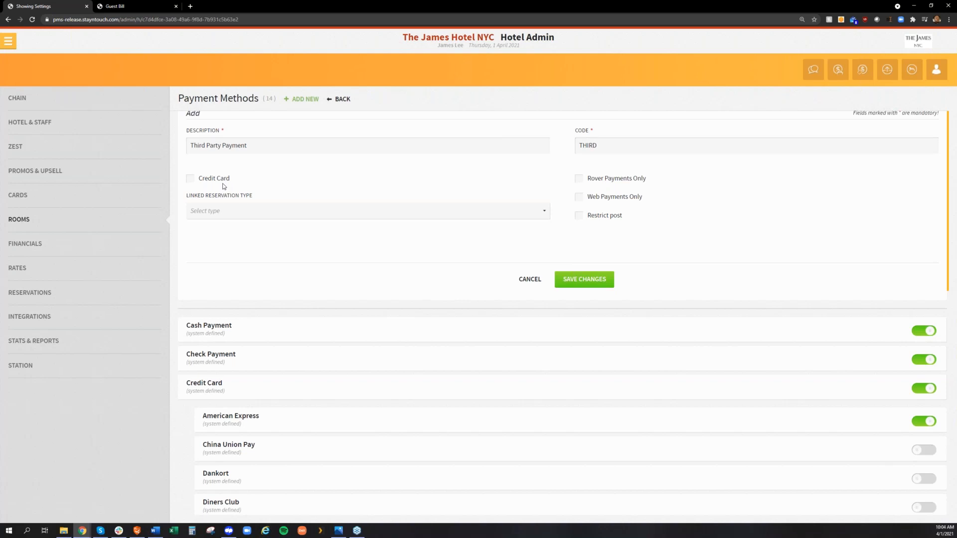
# Check the linked reservation type options without choosing one, and save the Third Party Payment method
pyautogui.click(230, 211)
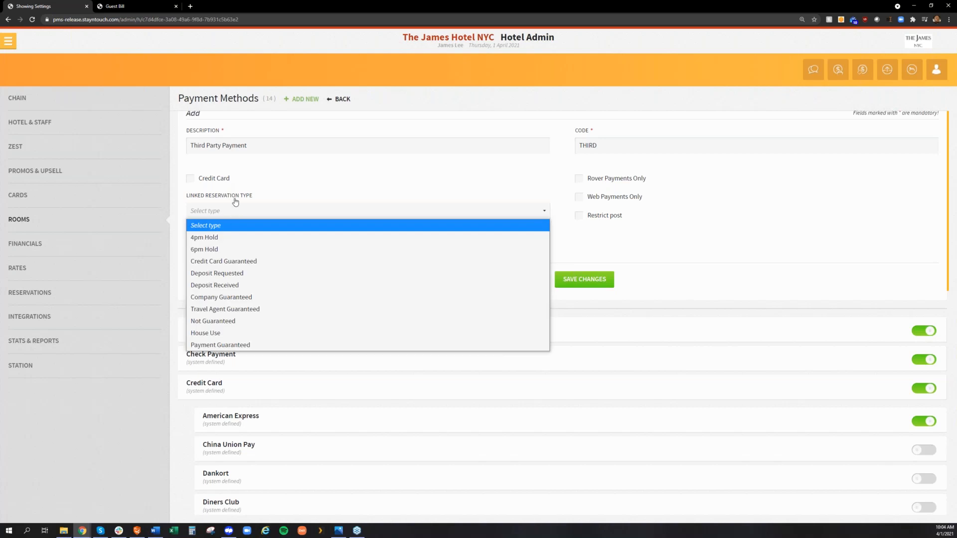
pyautogui.click(315, 186)
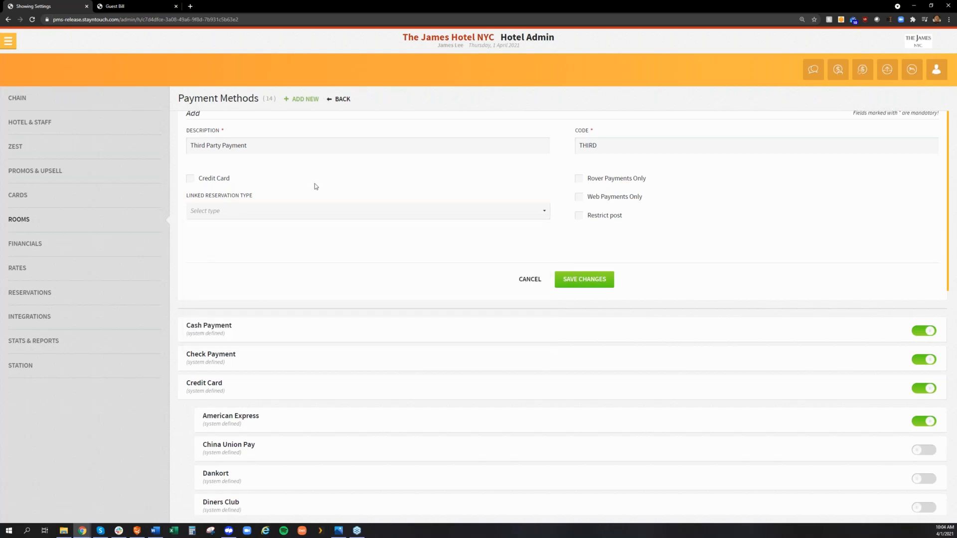
pyautogui.click(593, 178)
pyautogui.click(595, 278)
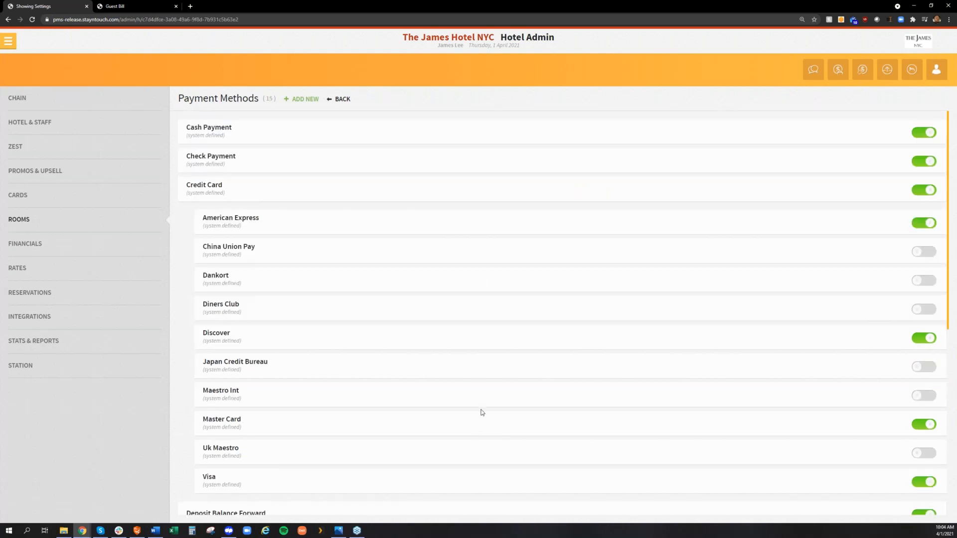
pyautogui.scroll(-7, 481, 412)
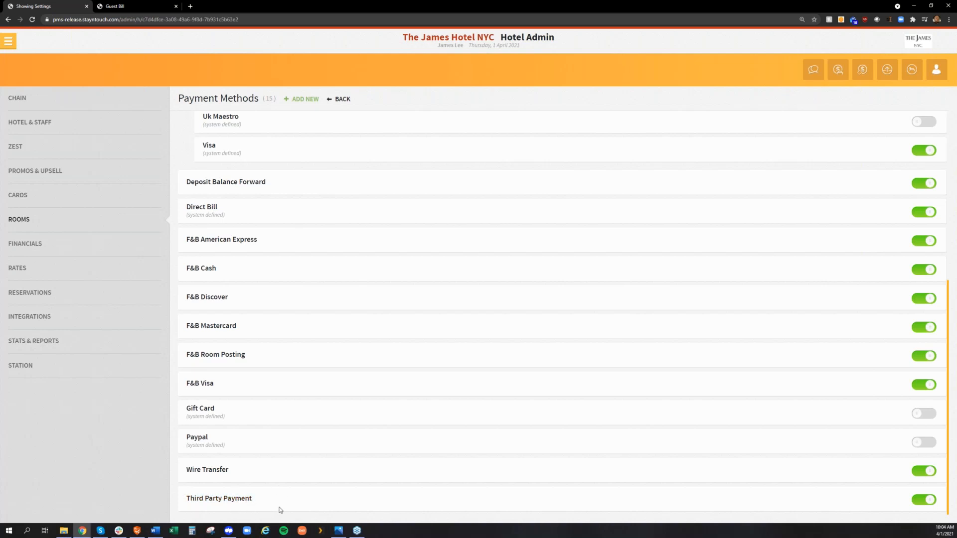
# Start a new charge code in the hotel's financial settings and set its code to 4500
pyautogui.click(339, 99)
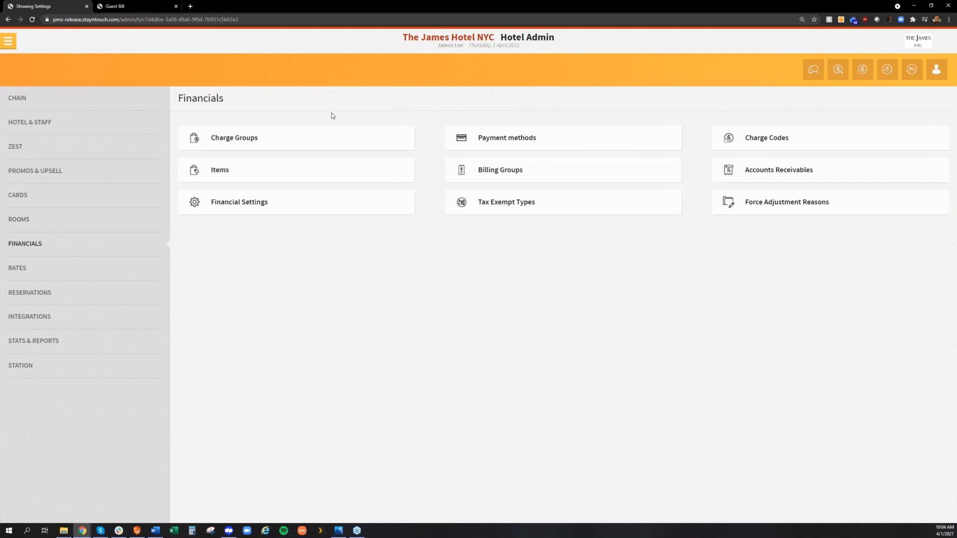
pyautogui.click(799, 135)
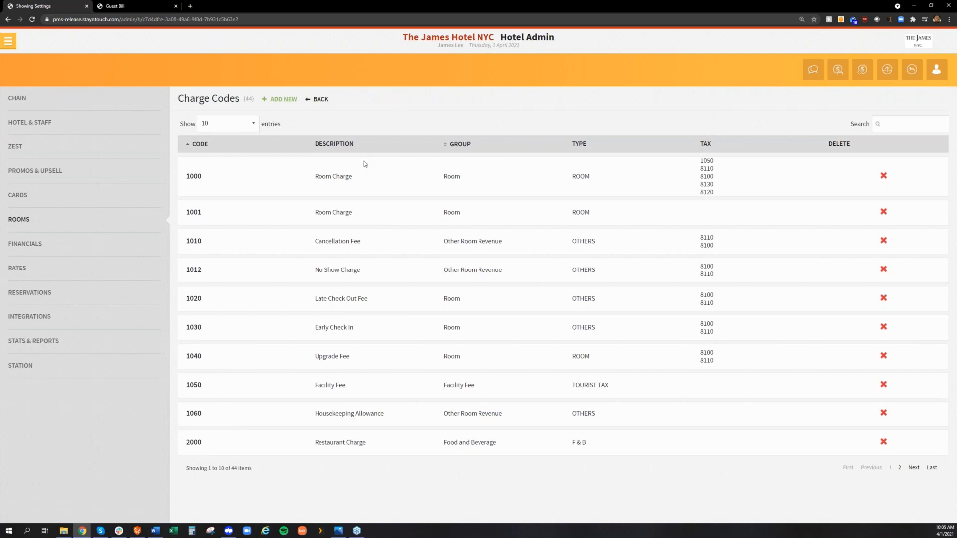
pyautogui.click(292, 101)
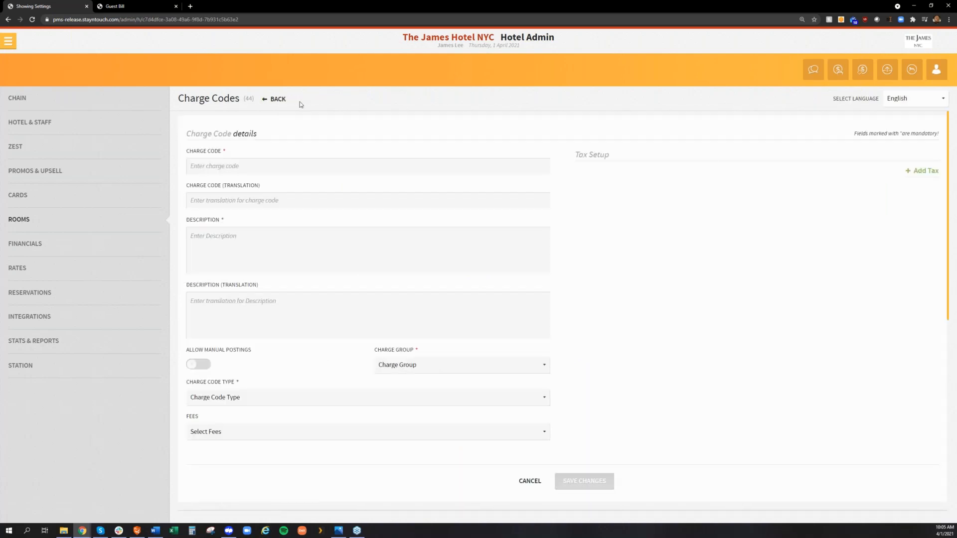
pyautogui.click(247, 173)
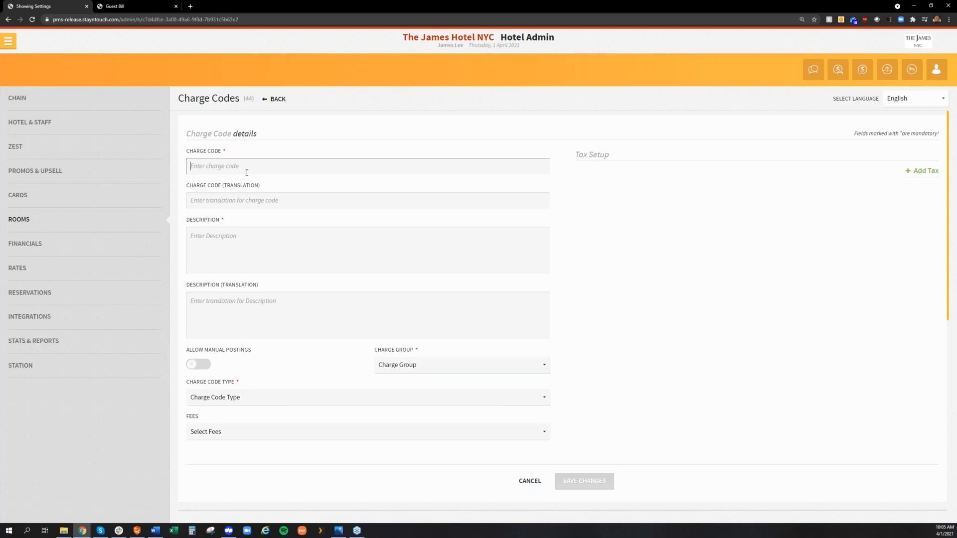
pyautogui.write('4000')
pyautogui.press('Tab')
pyautogui.press('Tab')
pyautogui.write('C')
pyautogui.hotkey('shift', 'Tab')
pyautogui.hotkey('shift', 'Tab')
pyautogui.write('455')
pyautogui.write('00')
# Describe charge code 4500 as "Spa Treatment", leaving the translation fields empty
pyautogui.press('Tab')
pyautogui.press('Tab')
pyautogui.press('BackSpace')
pyautogui.write('Spa Tre')
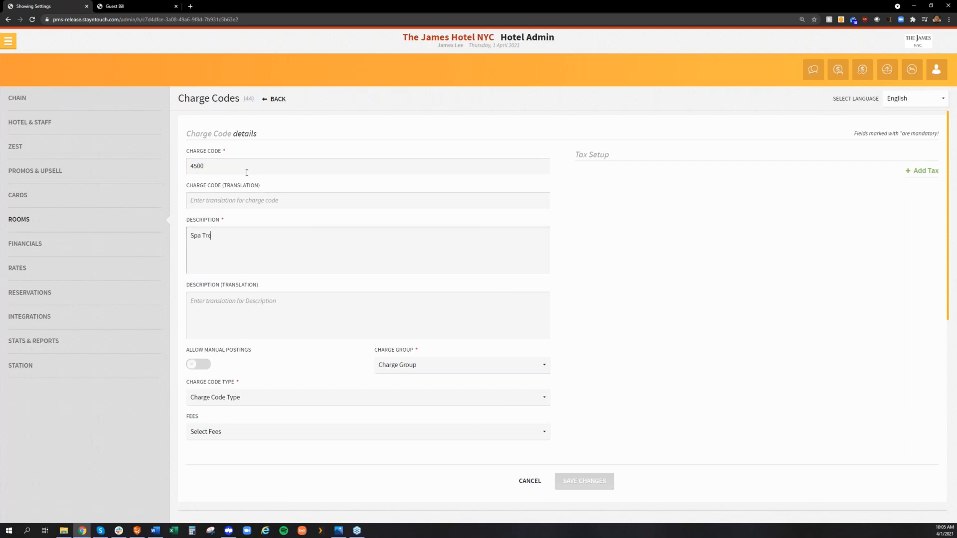
pyautogui.write('atment')
pyautogui.press('Tab')
pyautogui.press('Tab')
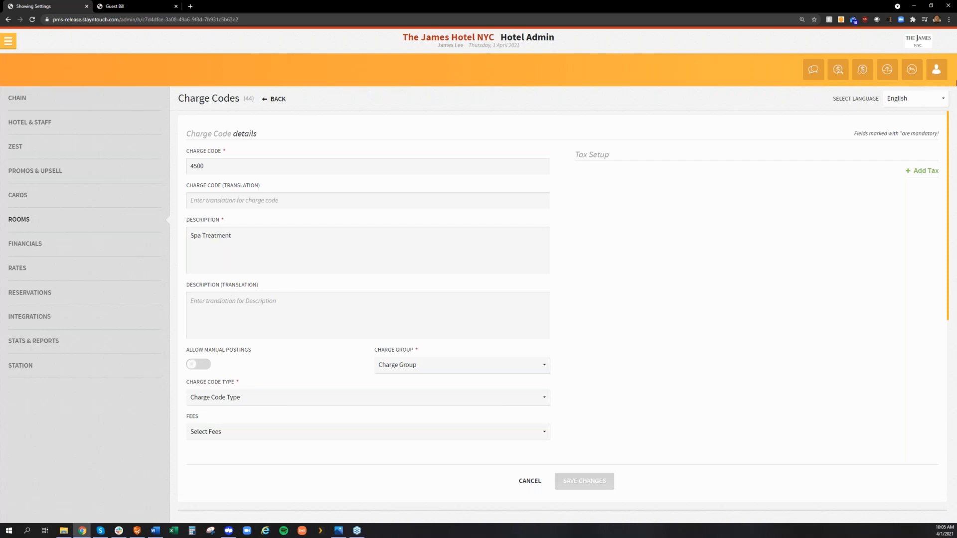
pyautogui.click(910, 99)
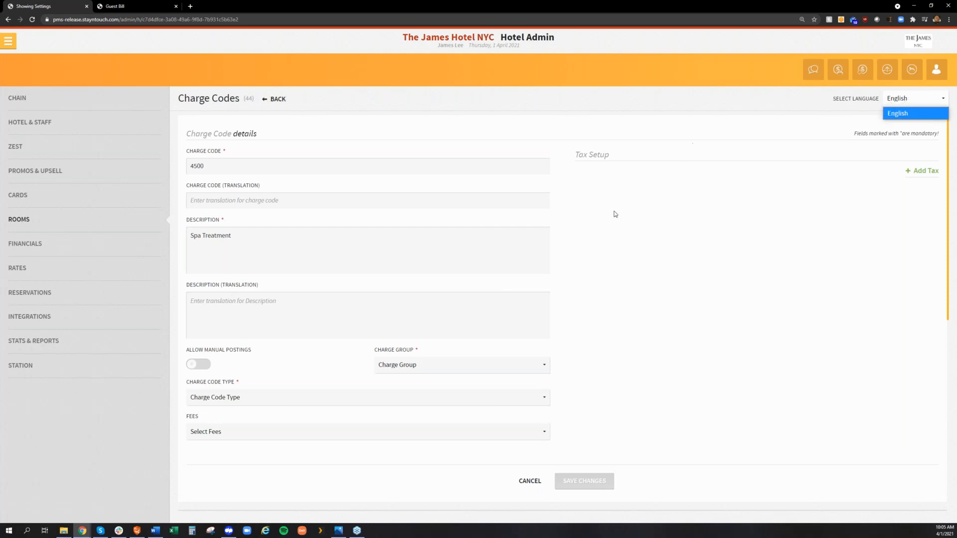
pyautogui.click(209, 338)
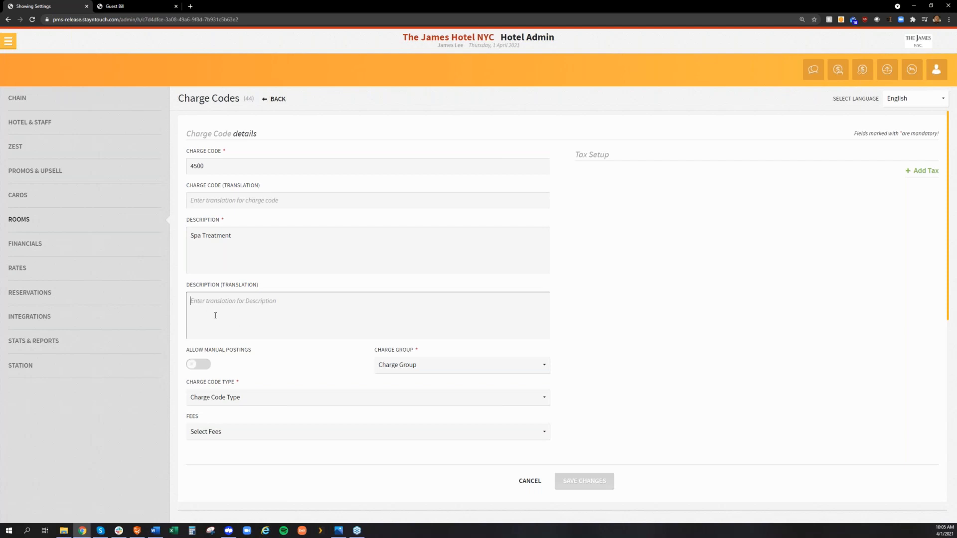
pyautogui.click(198, 367)
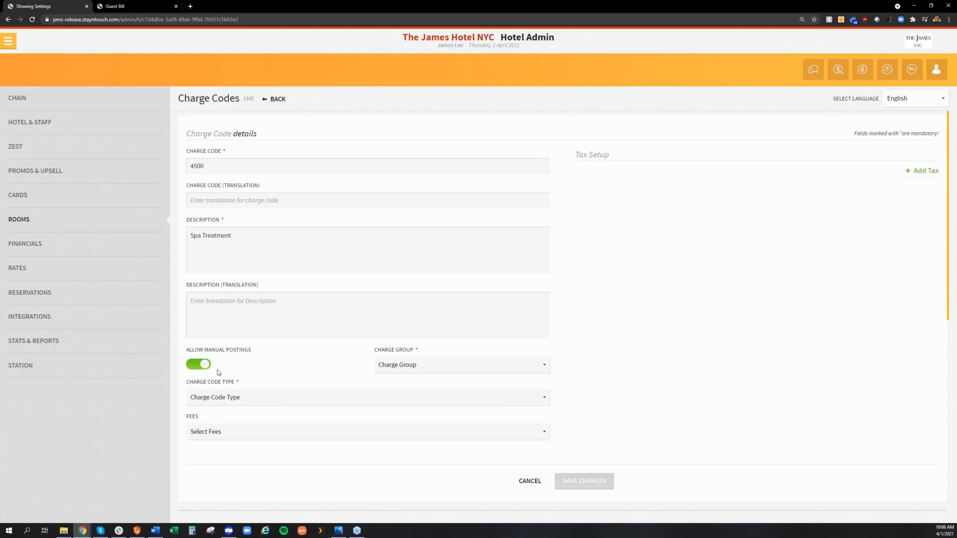
pyautogui.click(207, 365)
pyautogui.click(199, 372)
pyautogui.click(199, 372)
# Assign charge code 4500 to the Spa charge group and allow manual postings for it
pyautogui.click(423, 364)
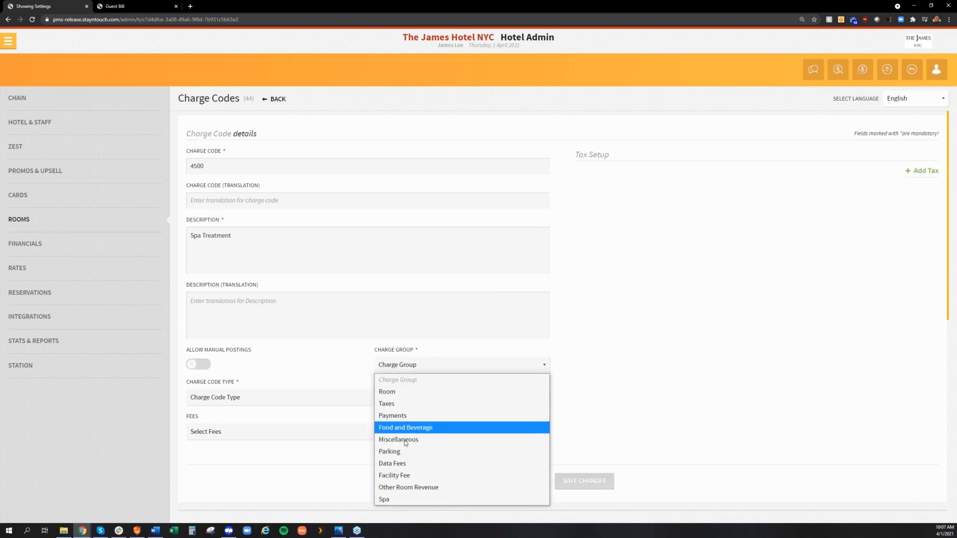
pyautogui.click(401, 500)
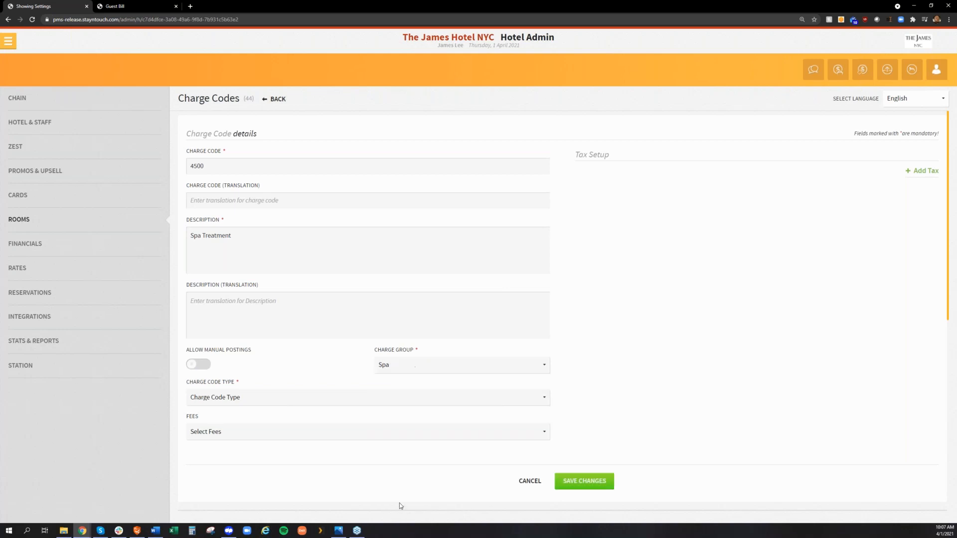
pyautogui.click(199, 369)
# Set the charge code type to OTHERS and save the Spa Treatment charge code
pyautogui.click(224, 401)
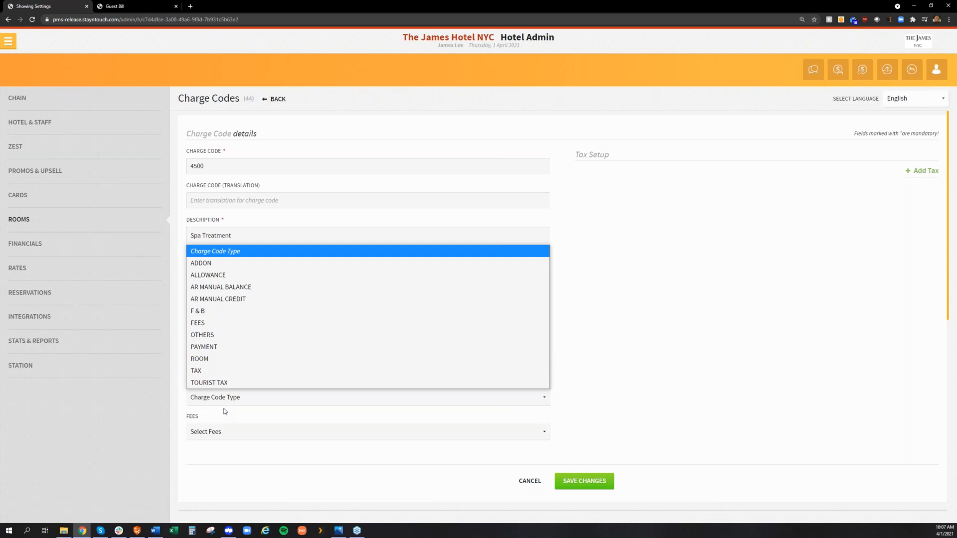
pyautogui.click(228, 339)
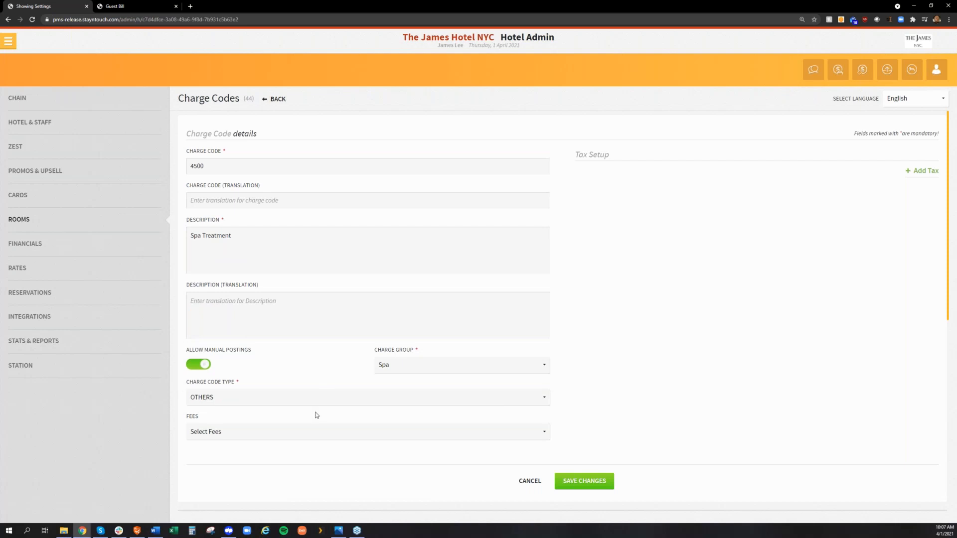
pyautogui.click(598, 487)
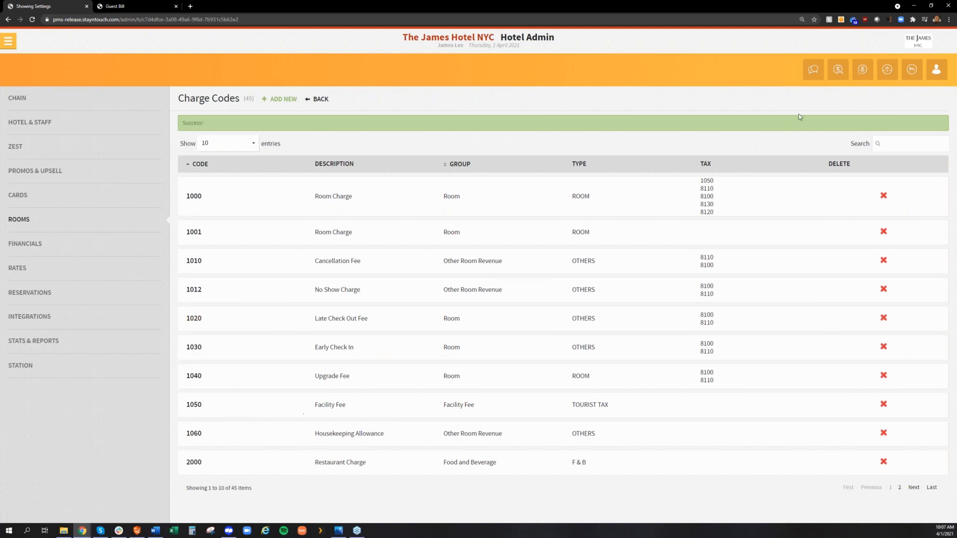
# Search the charge codes for "spa" and open the Spa Treatment charge code for editing
pyautogui.click(882, 143)
pyautogui.write('spa')
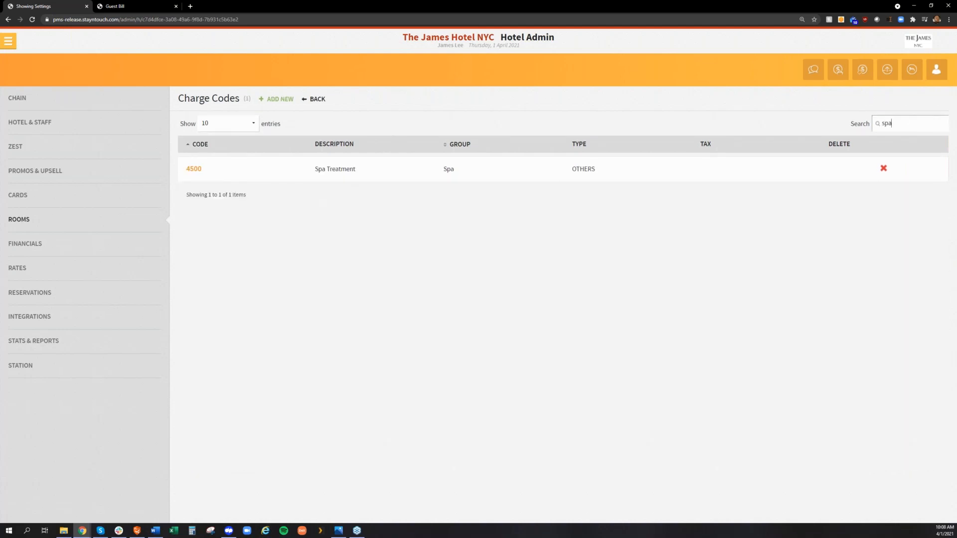
pyautogui.click(195, 170)
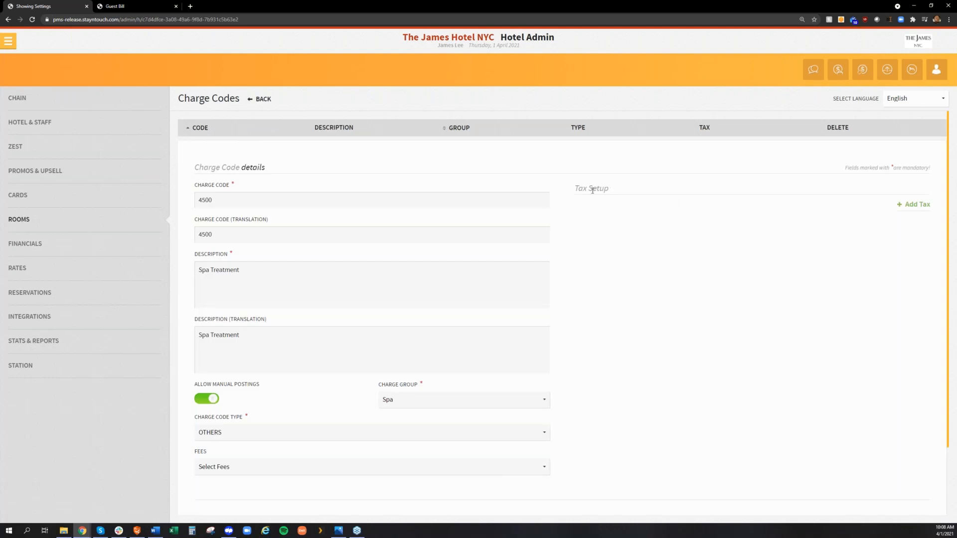
# Add 8110 NY State Tax 5.875% to the Spa Treatment charge code as its first tax, keeping it exclusive
pyautogui.click(920, 207)
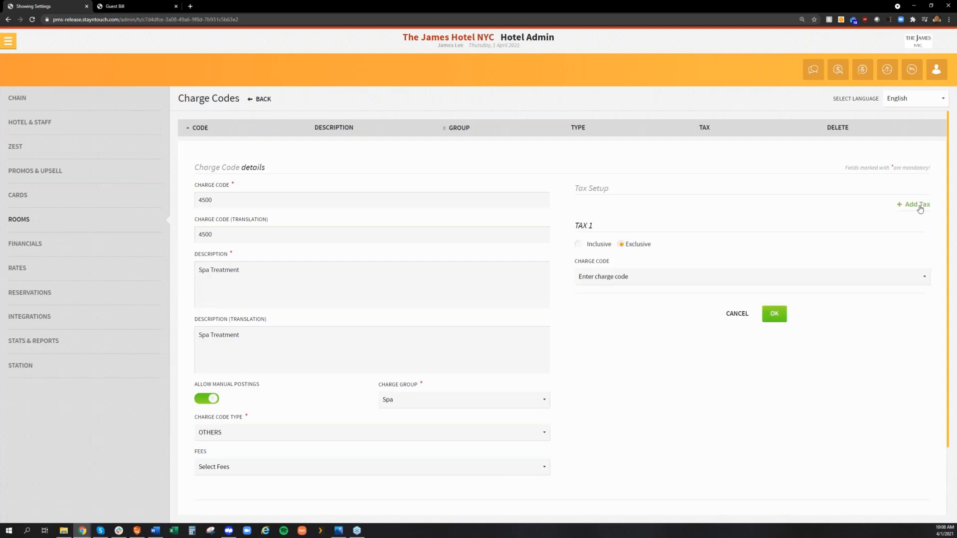
pyautogui.click(717, 280)
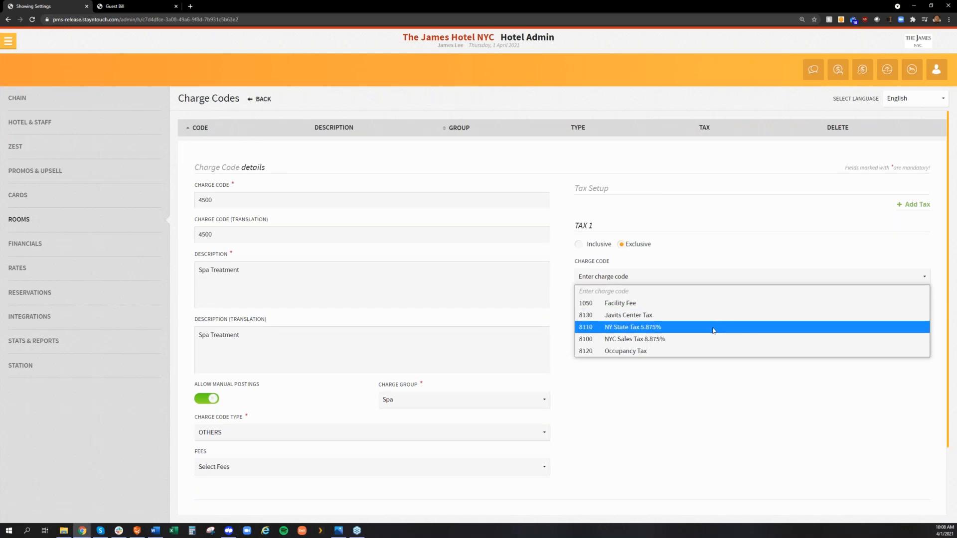
pyautogui.click(688, 328)
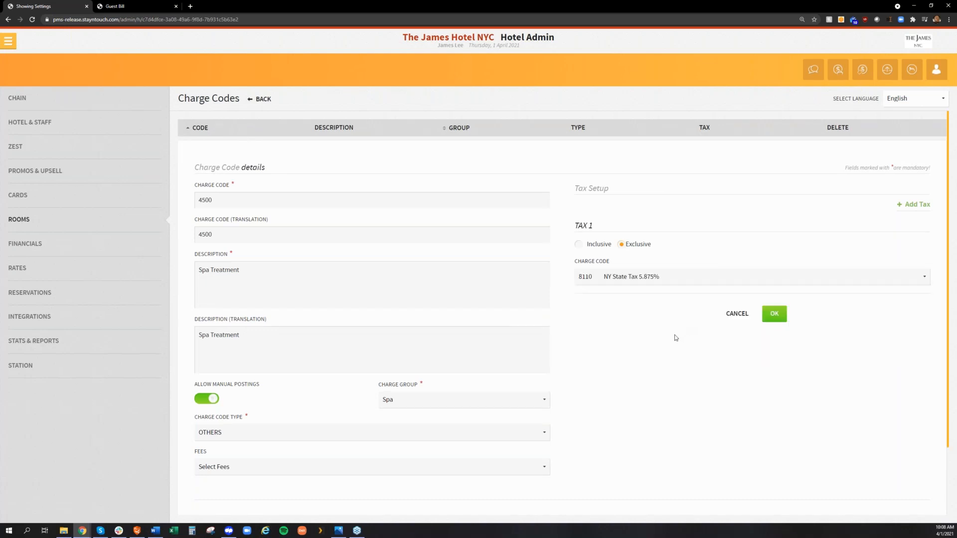
pyautogui.click(783, 315)
# Add 8100 NYC Sales Tax 8.875% as a second exclusive tax with the calculation rule ChargeCodeBaseAmount, and save the Spa Treatment charge code
pyautogui.click(909, 209)
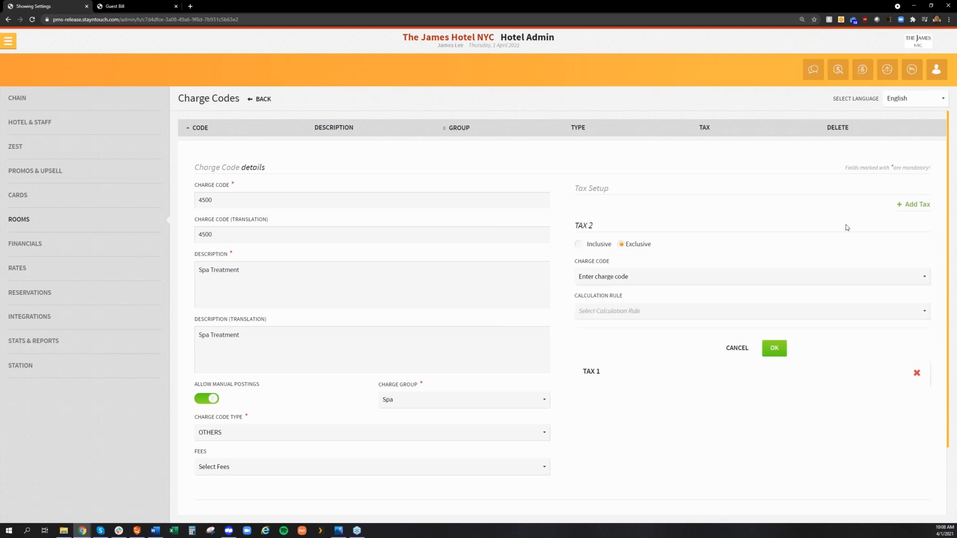
pyautogui.click(716, 280)
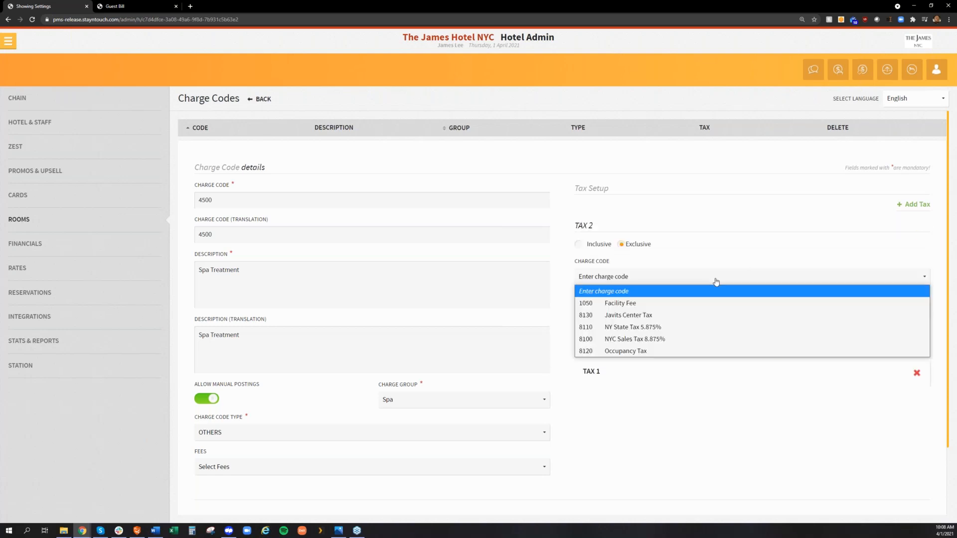
pyautogui.click(666, 340)
pyautogui.click(627, 315)
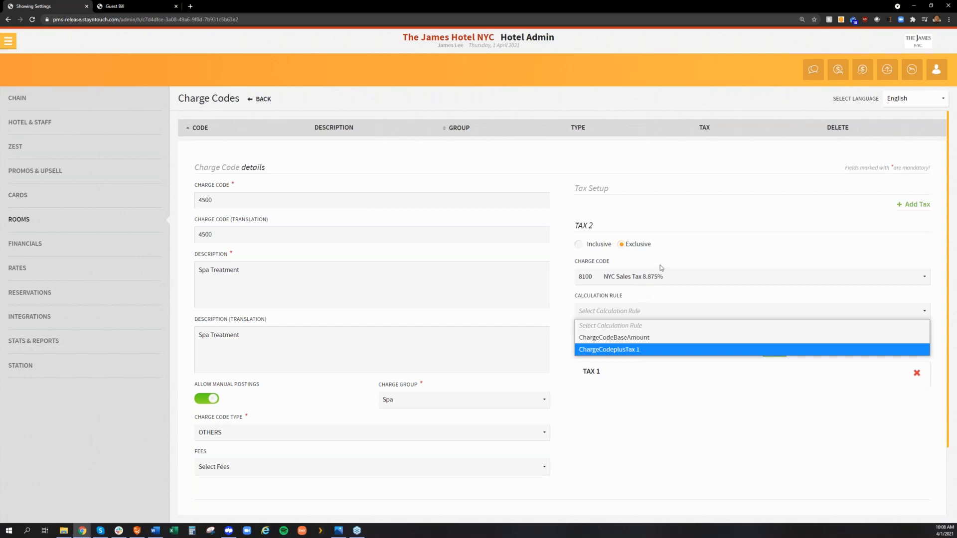
pyautogui.click(628, 338)
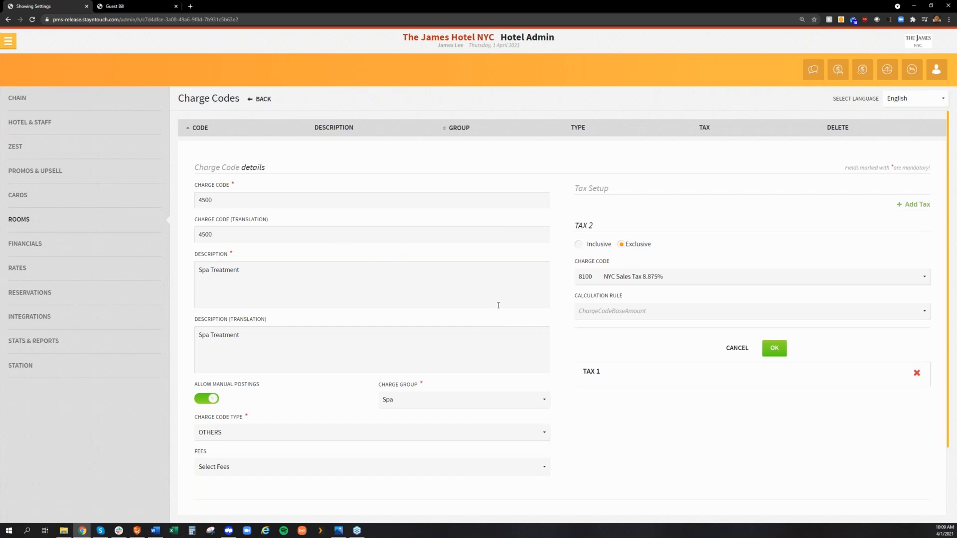
pyautogui.click(620, 312)
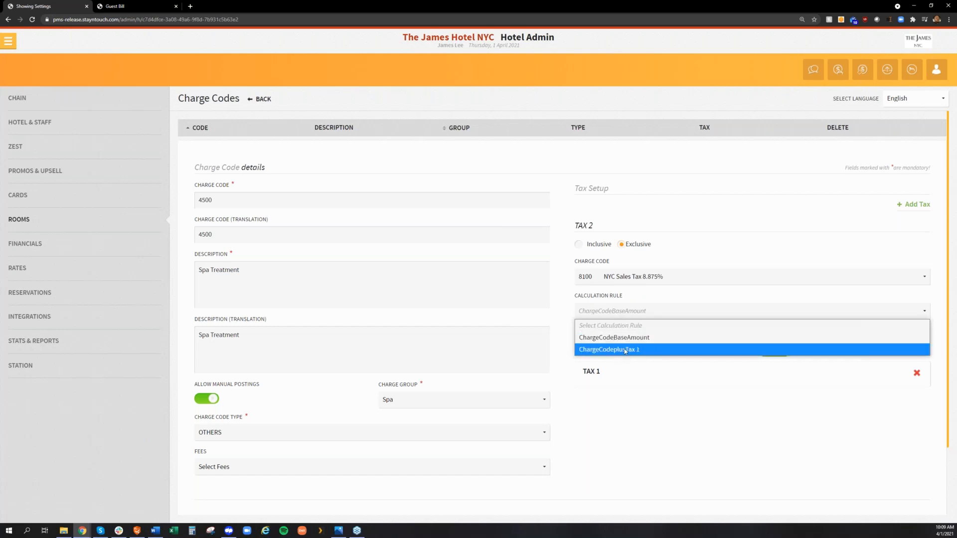
pyautogui.click(695, 256)
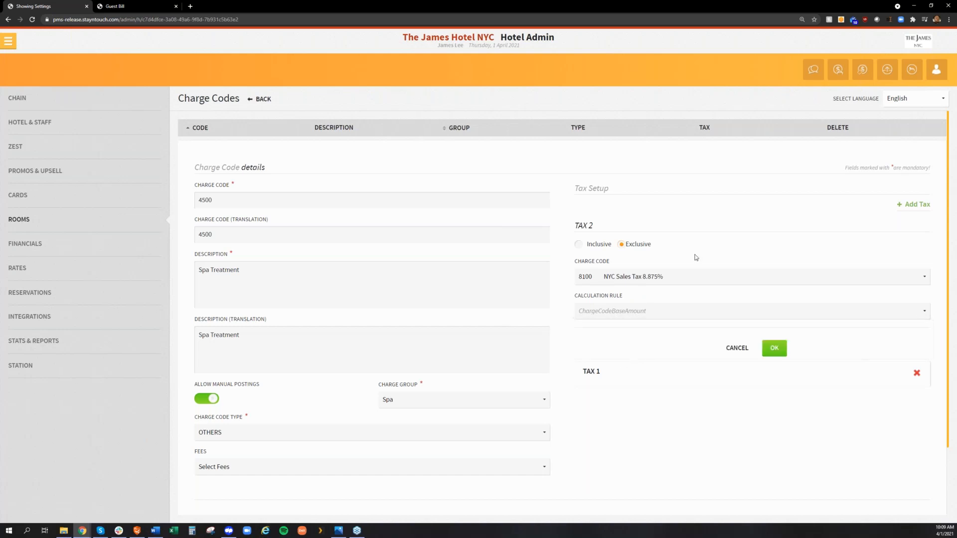
pyautogui.click(777, 351)
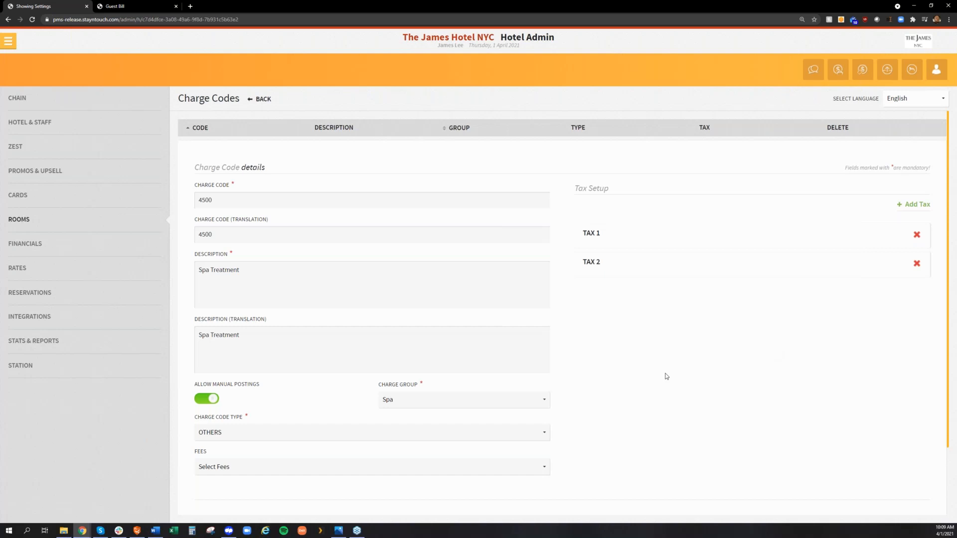
pyautogui.scroll(-2, 638, 392)
pyautogui.click(584, 445)
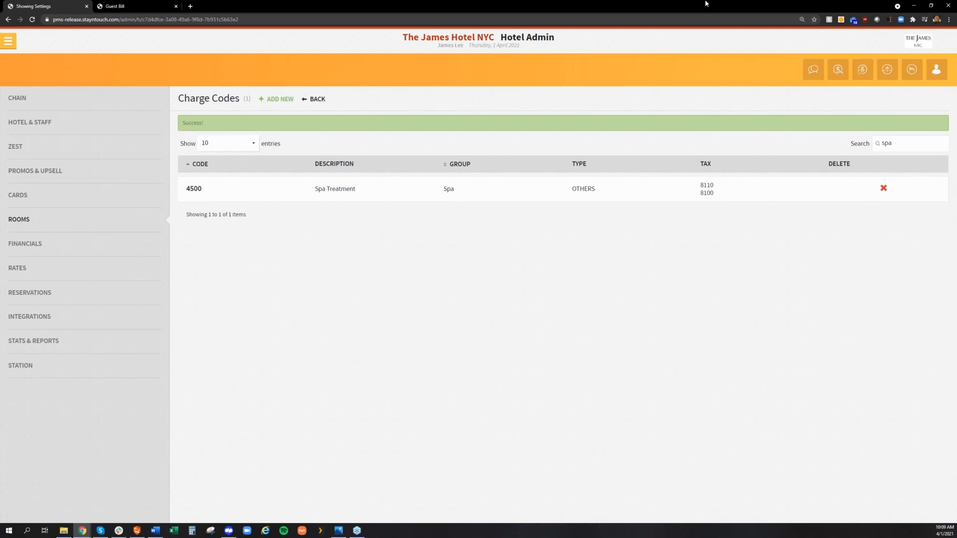
# Start a new charge code with the type PAYMENT and the payment type Third Party Payment
pyautogui.click(290, 99)
pyautogui.scroll(-2, 310, 338)
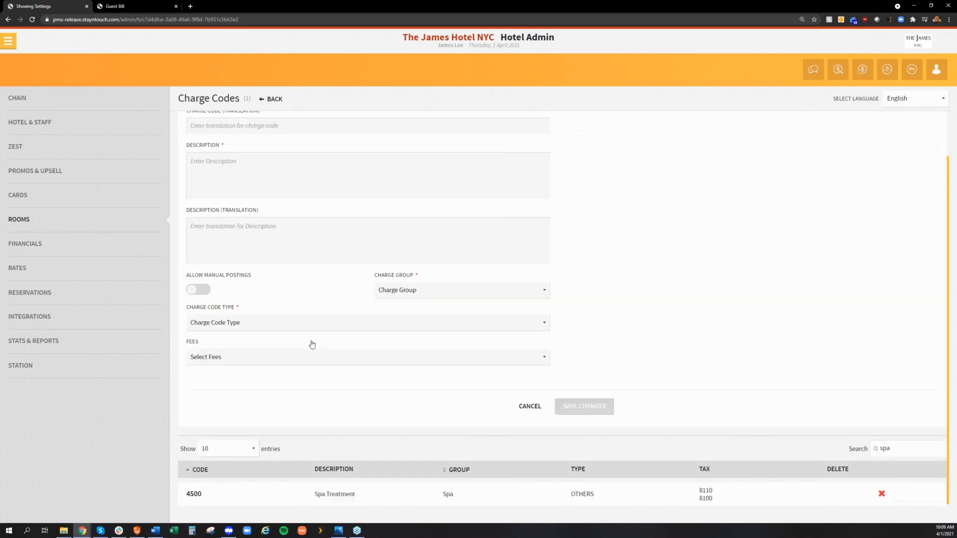
pyautogui.click(317, 322)
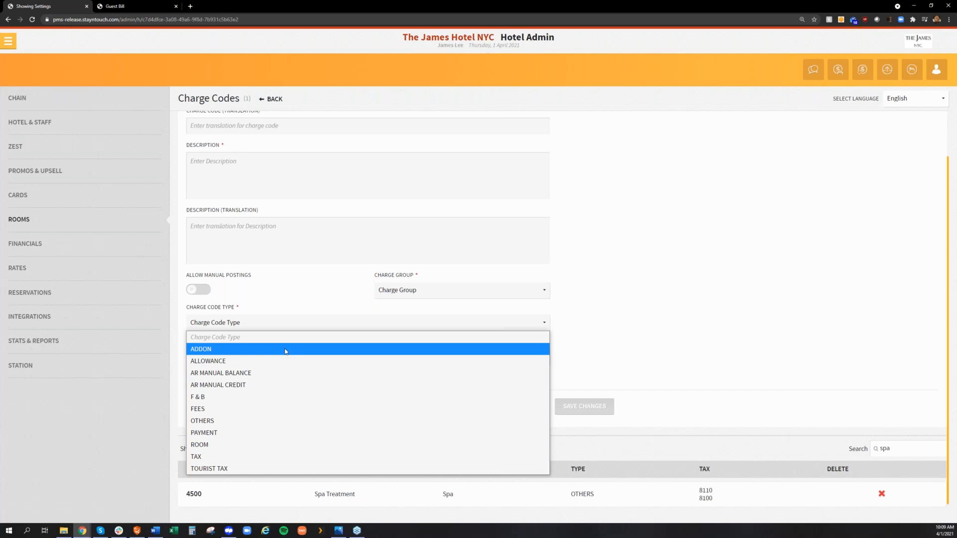
pyautogui.click(286, 352)
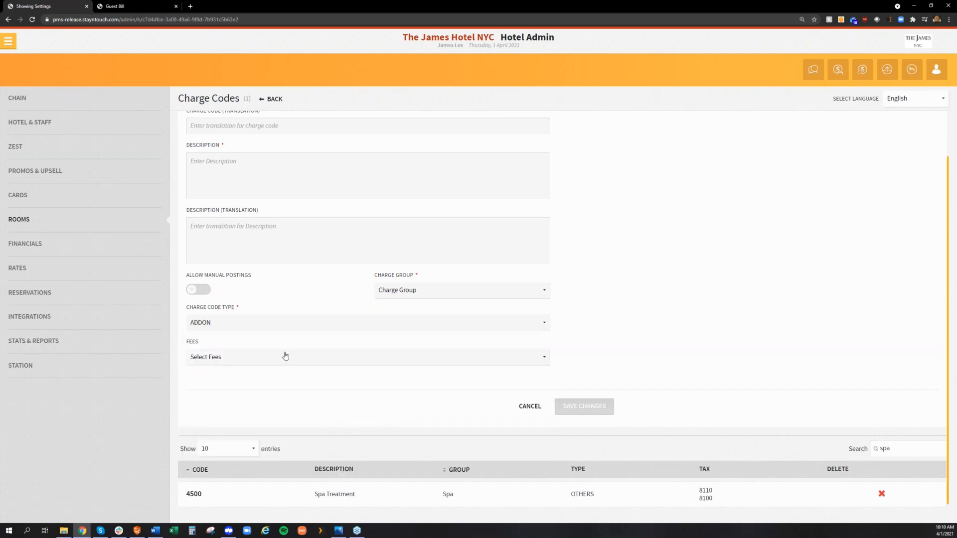
pyautogui.click(260, 329)
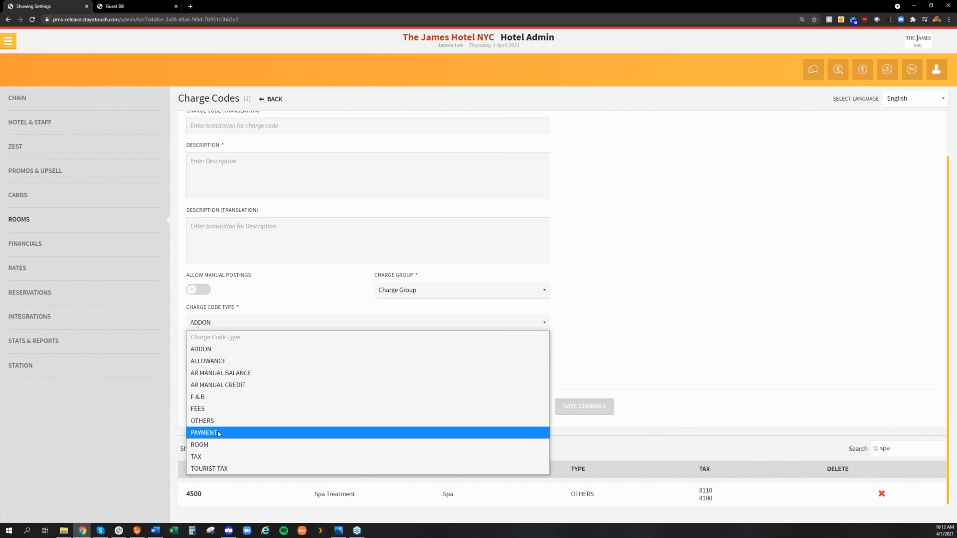
pyautogui.click(219, 434)
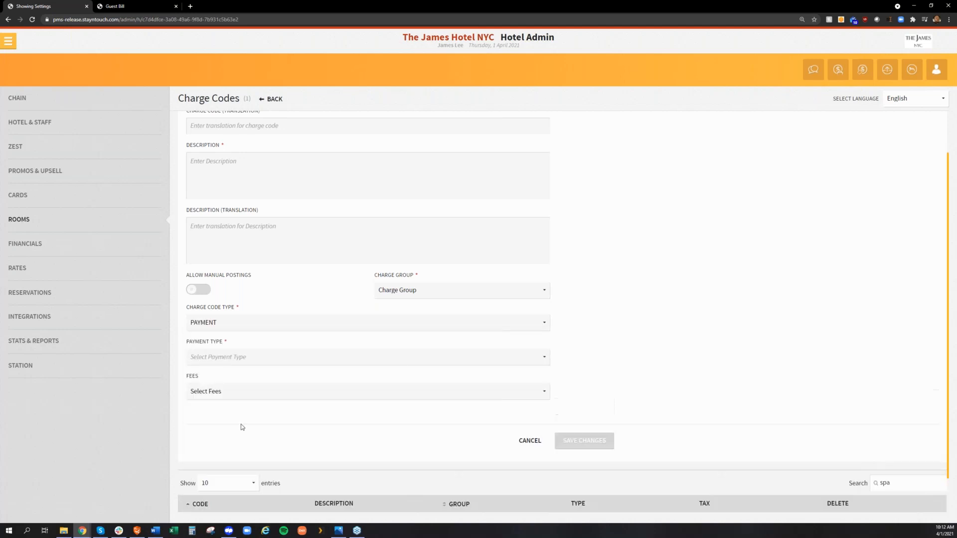
pyautogui.click(213, 359)
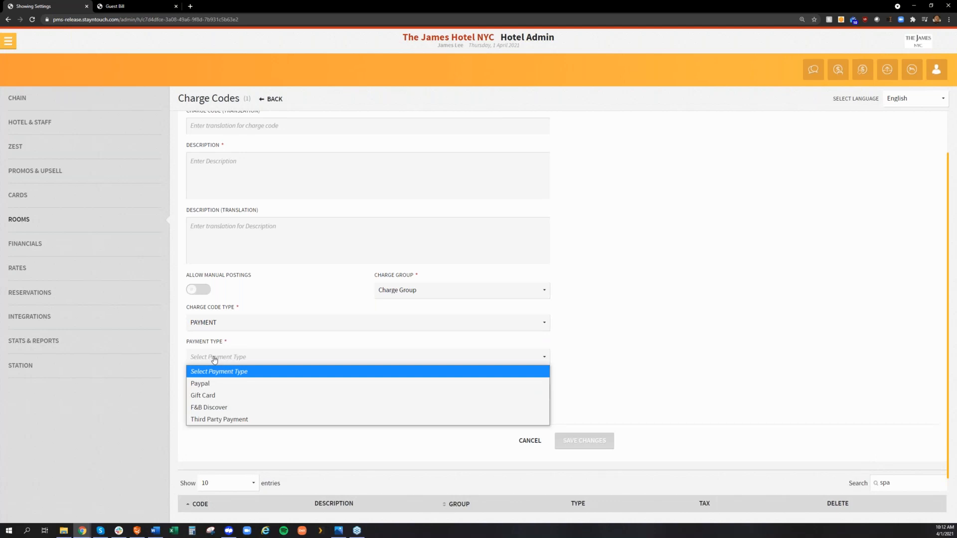
pyautogui.click(229, 420)
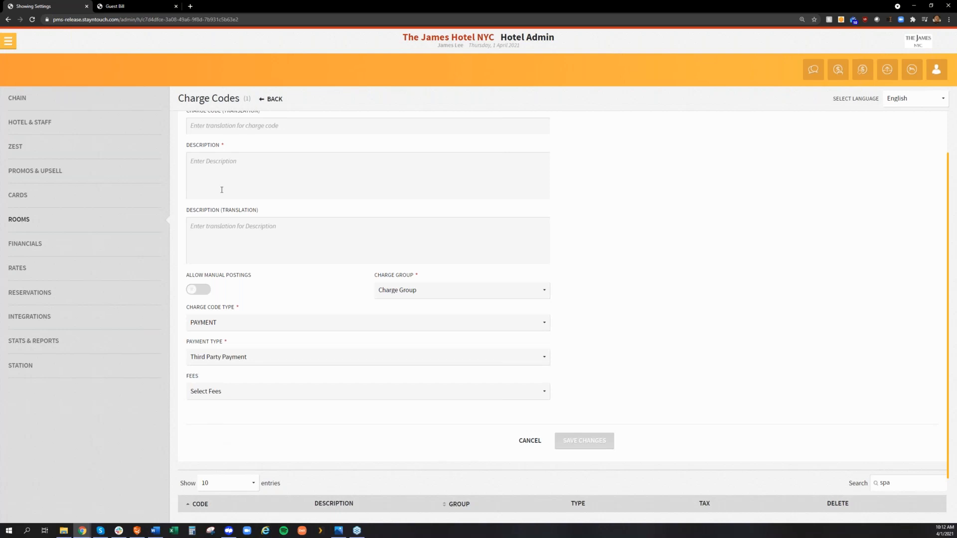
# Set the new payment charge code to 9020, leaving its translation empty
pyautogui.scroll(2, 215, 199)
pyautogui.click(212, 167)
pyautogui.write('9020')
pyautogui.press('Tab')
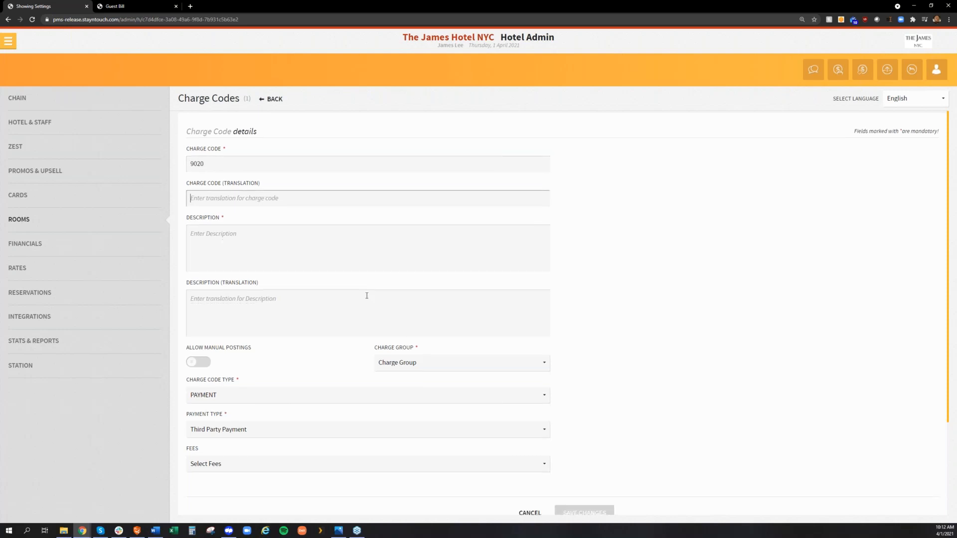
pyautogui.press('Tab')
pyautogui.scroll(-2, 367, 296)
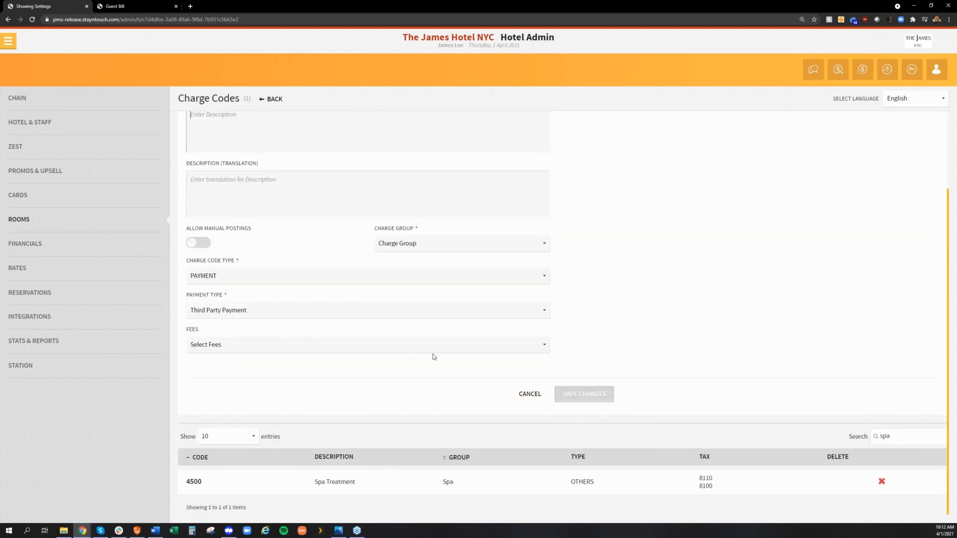
pyautogui.scroll(3, 435, 357)
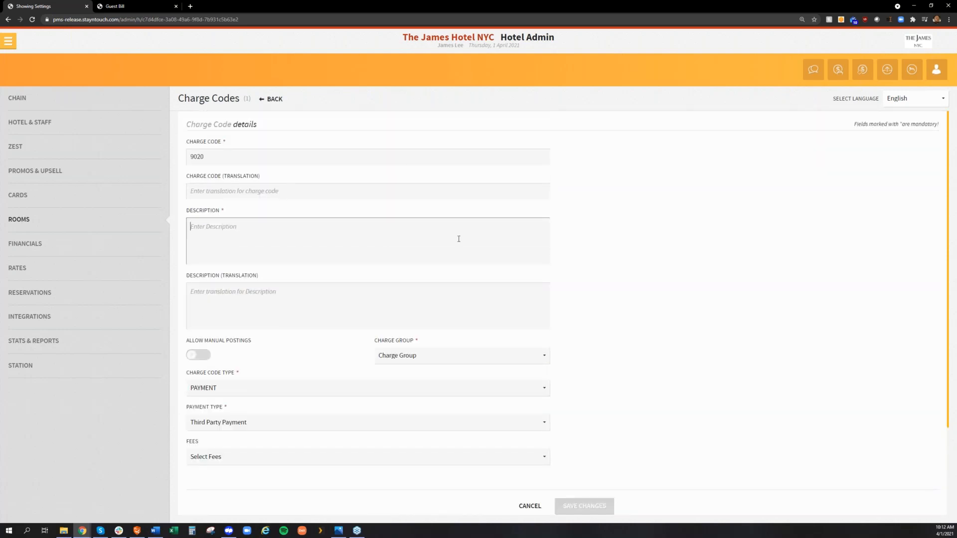
# Describe the new payment charge code as "Third Party Payment", leaving the description translation empty
pyautogui.write('Third Pary')
pyautogui.press('BackSpace')
pyautogui.press('BackSpace')
pyautogui.write('ty Payment')
pyautogui.press('Tab')
# Assign the Third Party Payment charge code to the Payments charge group and try to save it
pyautogui.scroll(-1, 278, 321)
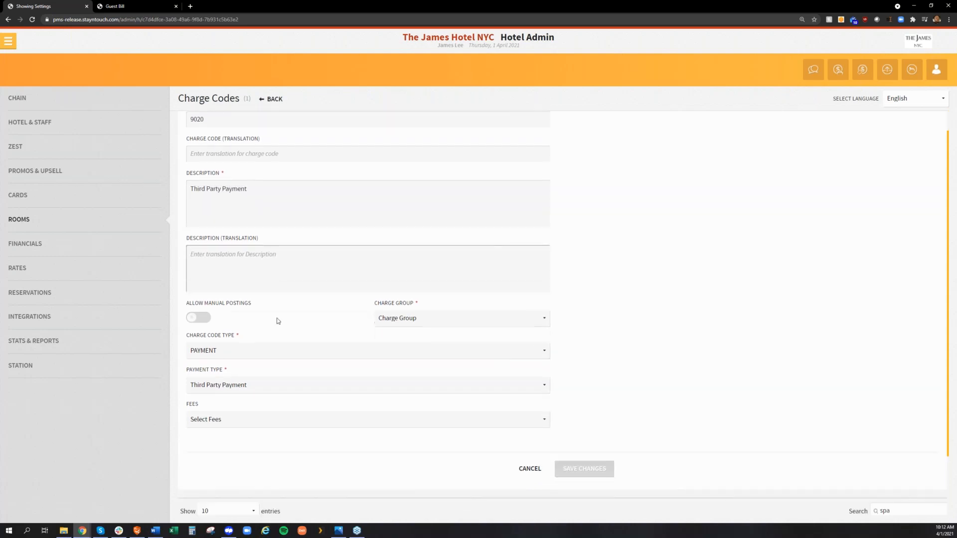
pyautogui.click(437, 318)
pyautogui.click(412, 369)
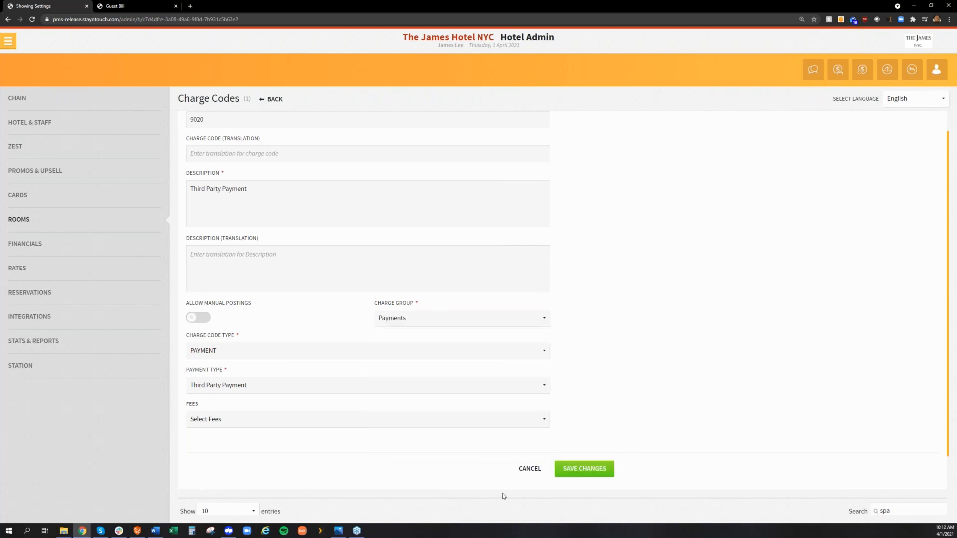
pyautogui.click(581, 471)
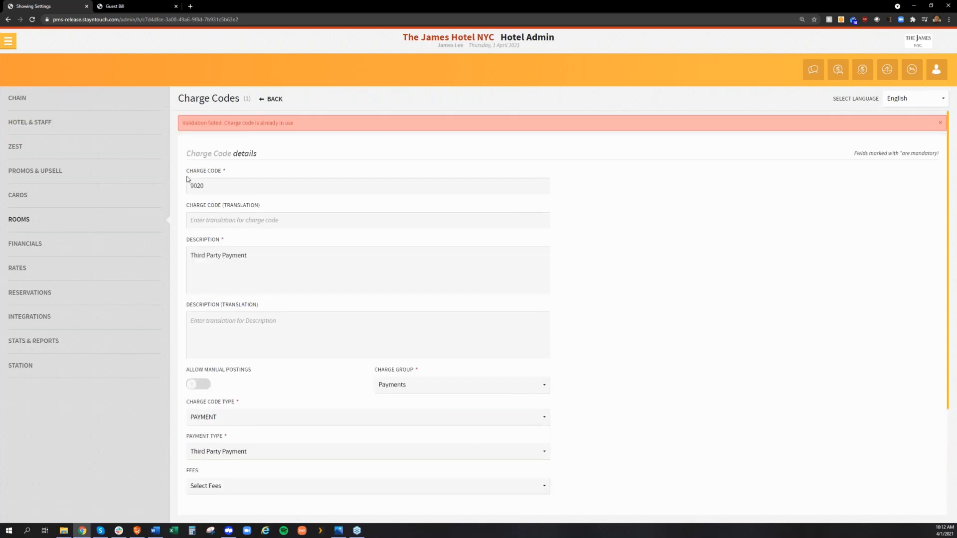
# Replace the final digit of the Third Party Payment charge code with 2 and save the charge code
pyautogui.press('BackSpace')
pyautogui.write('2')
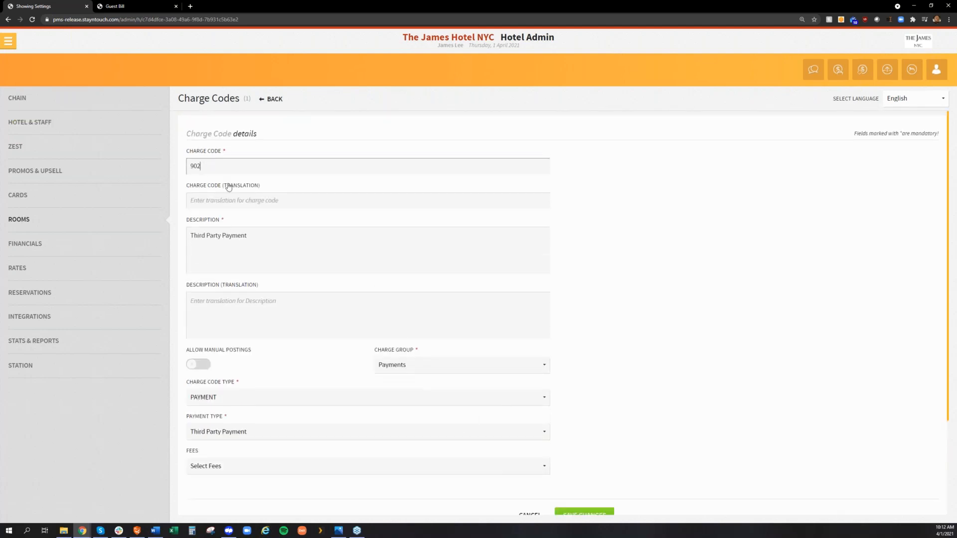
pyautogui.scroll(-3, 633, 430)
pyautogui.click(584, 430)
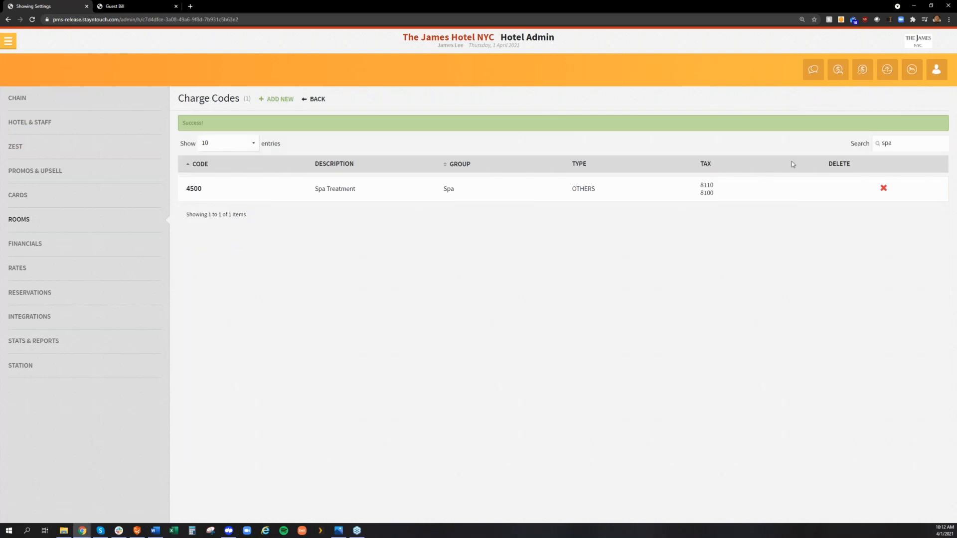
# Clear the charge code search and start a new charge code with the type ROOM
pyautogui.moveTo(898, 144); pyautogui.dragTo(853, 144)
pyautogui.press('BackSpace')
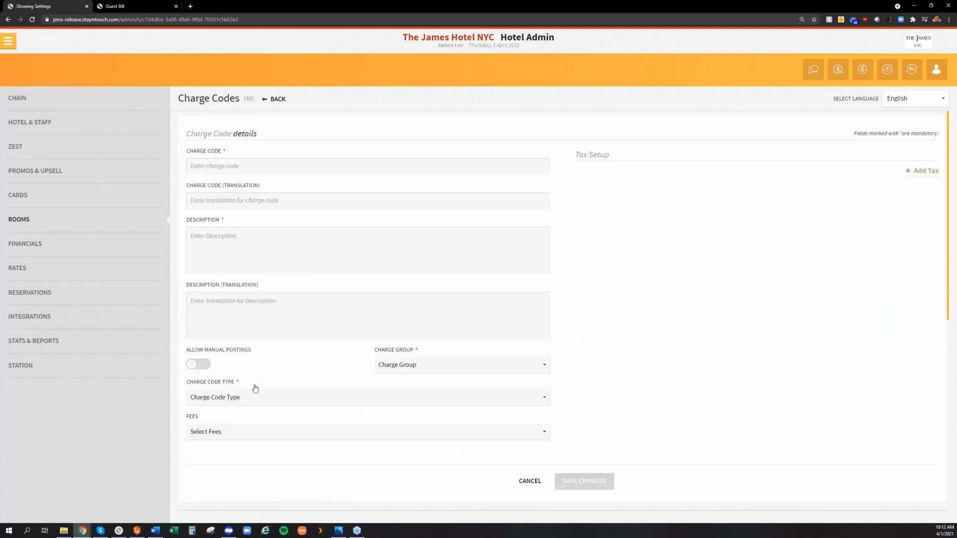
pyautogui.click(251, 394)
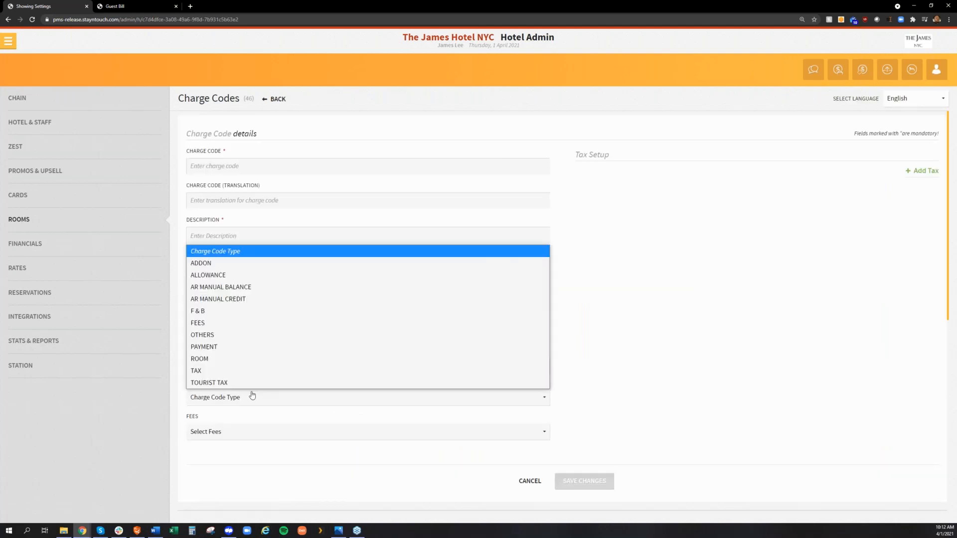
pyautogui.click(230, 358)
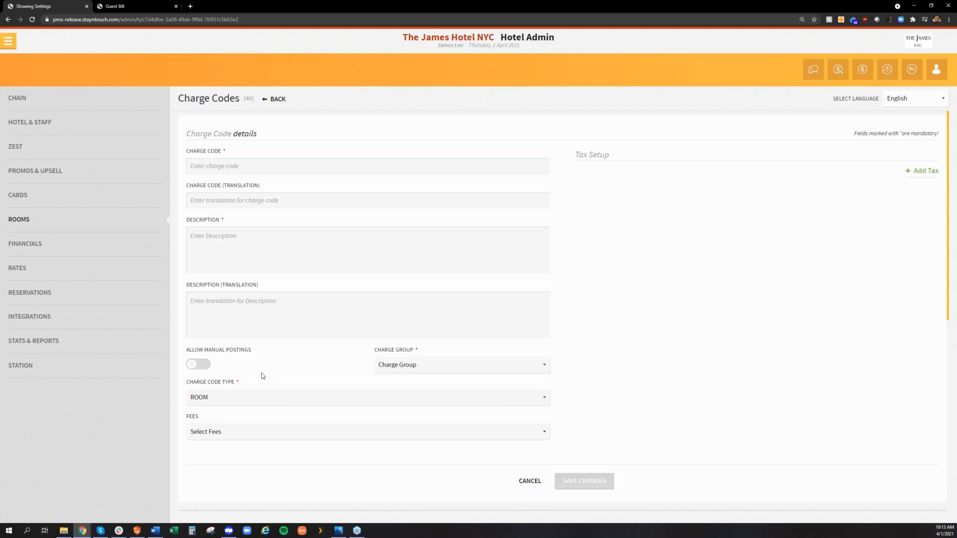
# Switch the new charge code's type to OTHERS and assign it to the Room charge group
pyautogui.click(223, 399)
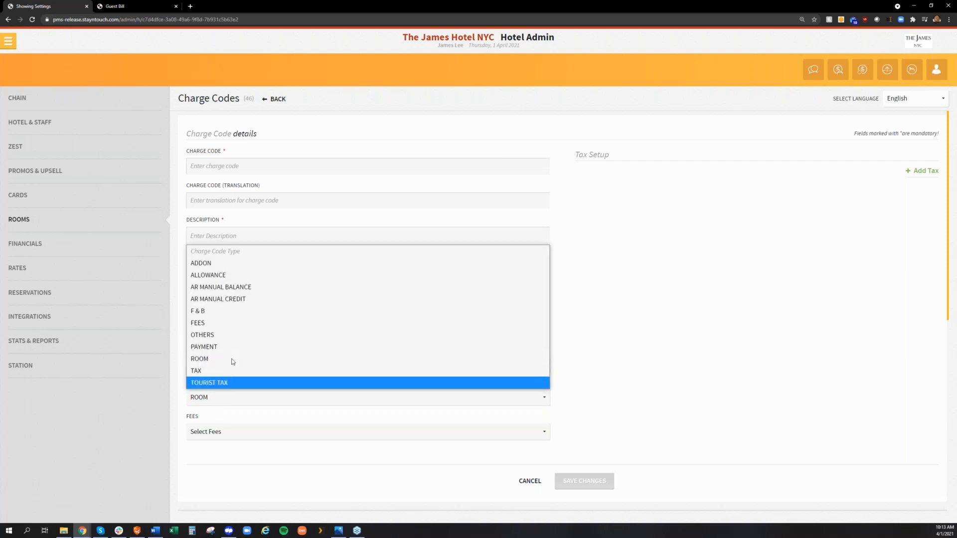
pyautogui.click(239, 336)
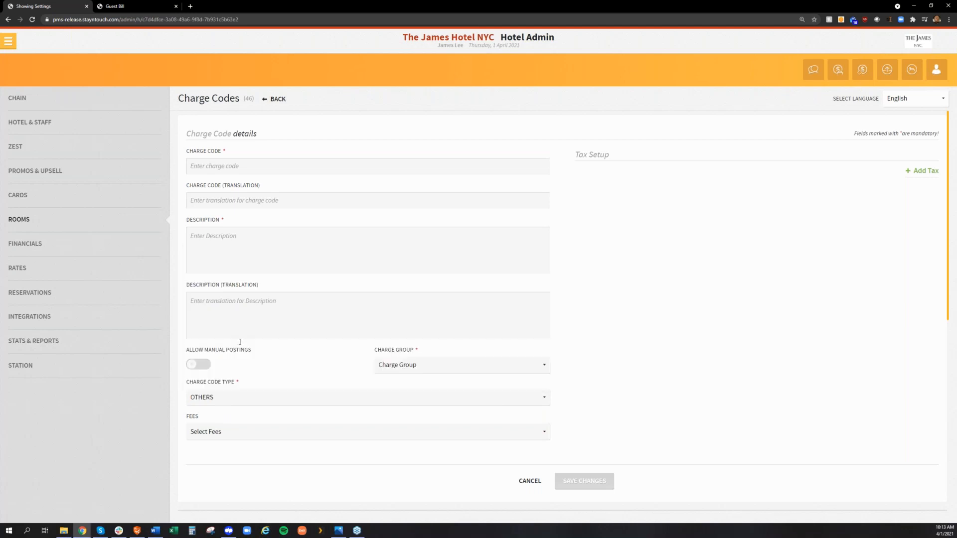
pyautogui.click(410, 367)
pyautogui.click(394, 392)
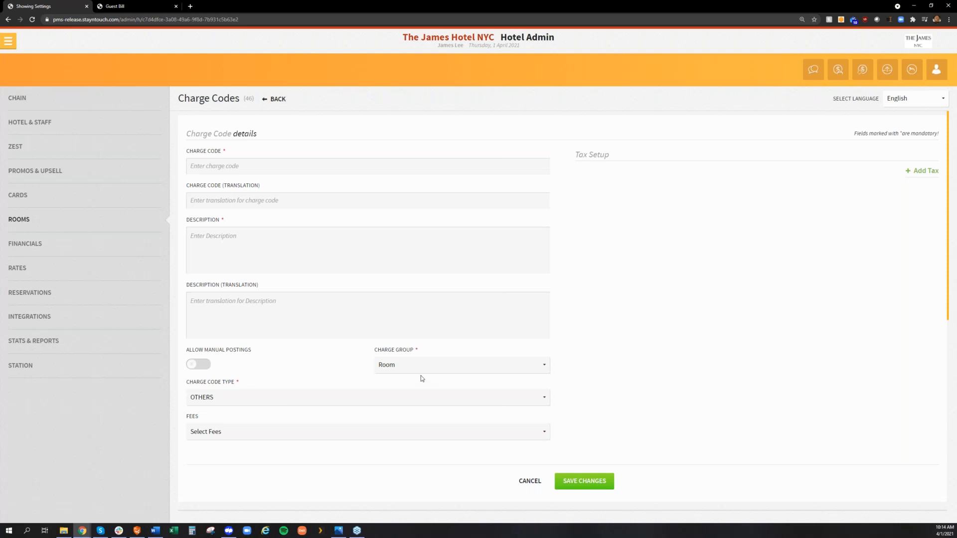
# Change the new charge code's type to TAX to bring up its tax amount options
pyautogui.click(217, 399)
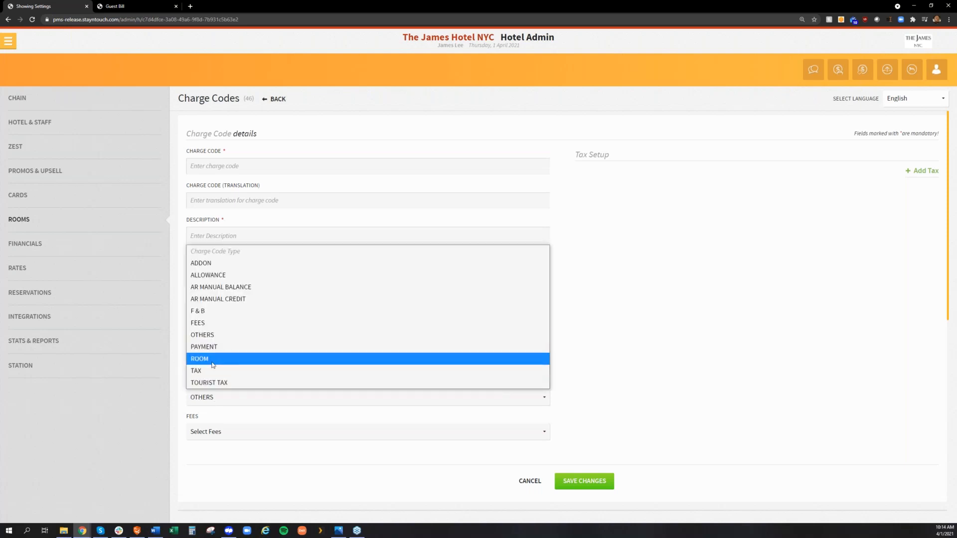
pyautogui.click(217, 335)
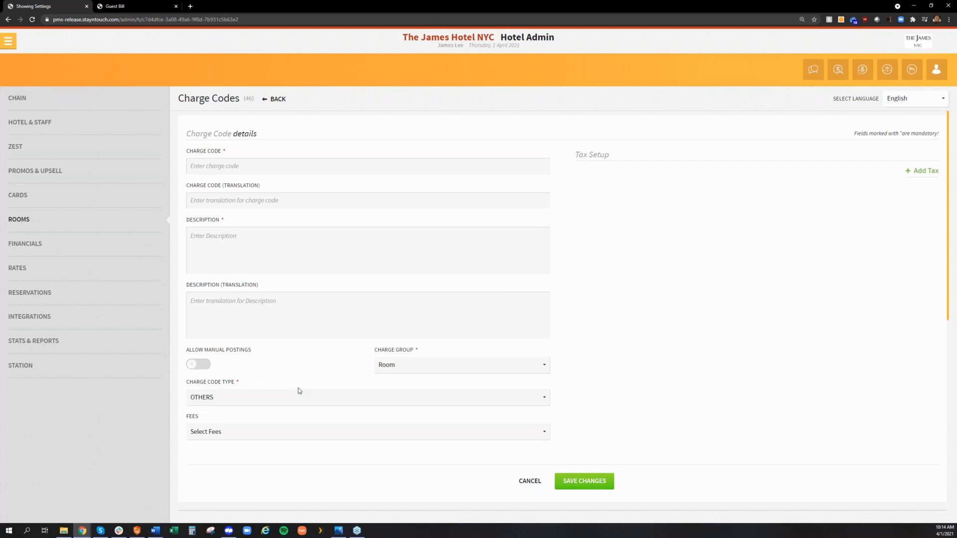
pyautogui.click(310, 394)
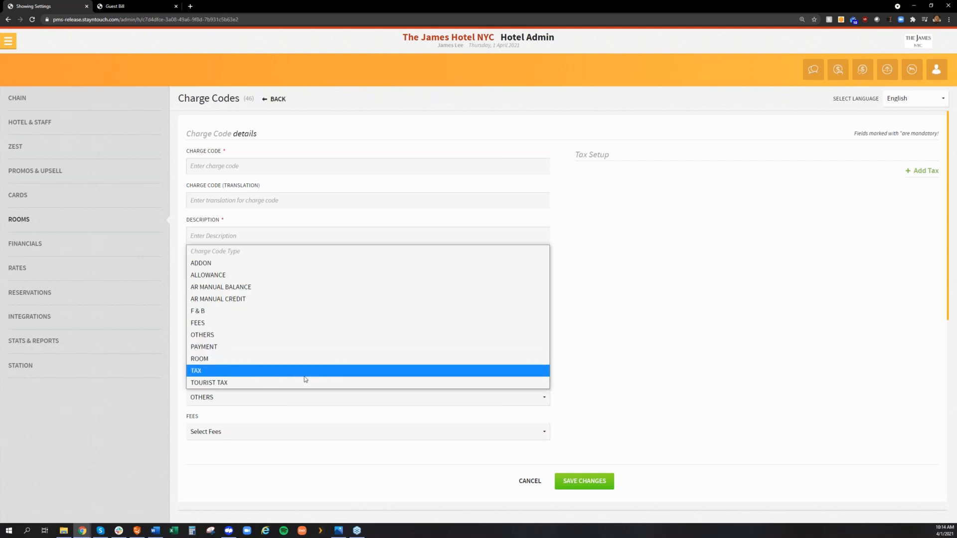
pyautogui.click(277, 375)
pyautogui.scroll(-1, 326, 395)
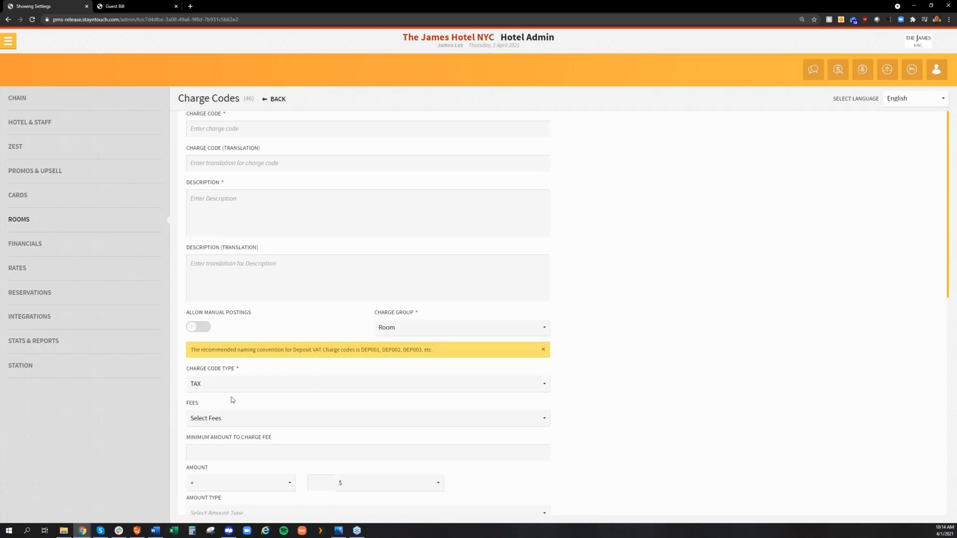
pyautogui.scroll(-1, 253, 445)
pyautogui.scroll(-1, 253, 445)
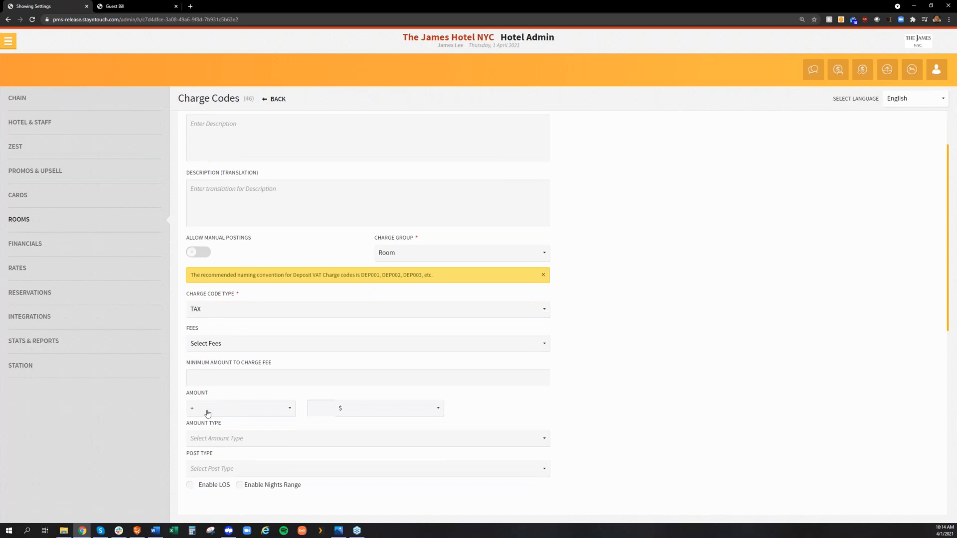
# Set the tax charge code's amount to 5.875 %, leaving the fees and the minimum amount to charge fee empty
pyautogui.click(210, 349)
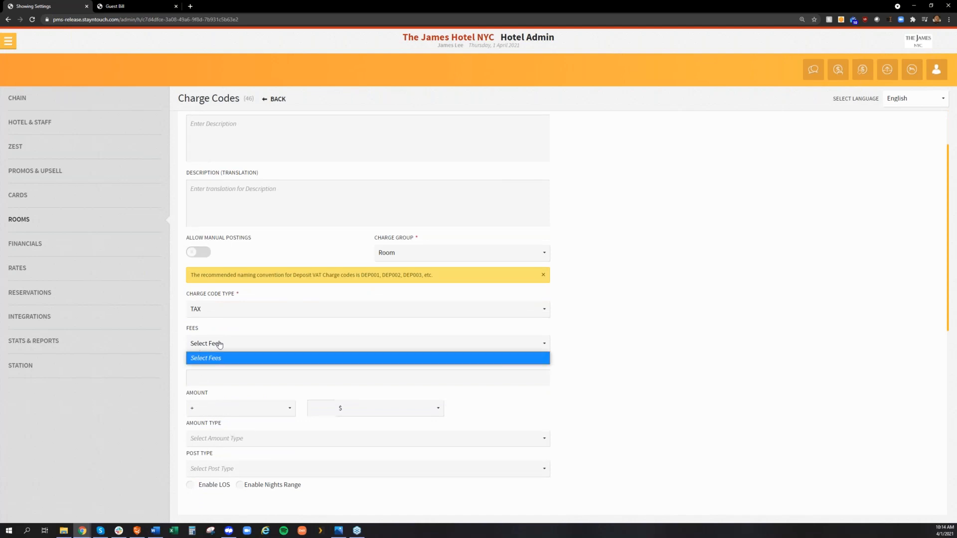
pyautogui.click(649, 382)
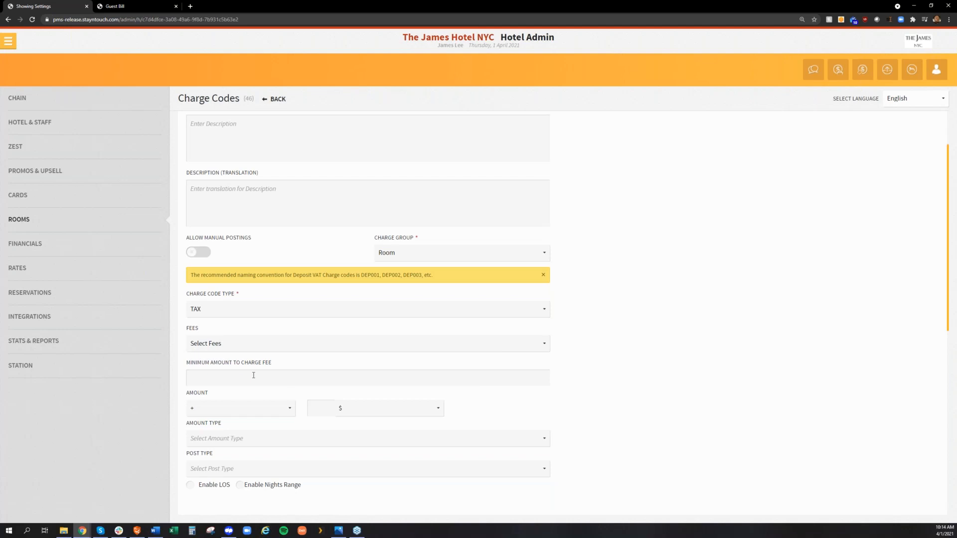
pyautogui.click(222, 374)
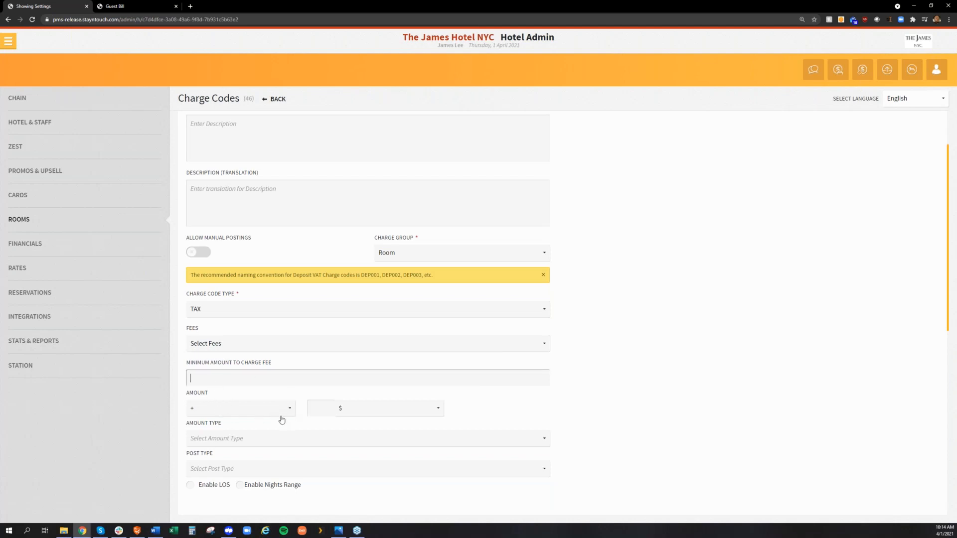
pyautogui.click(361, 408)
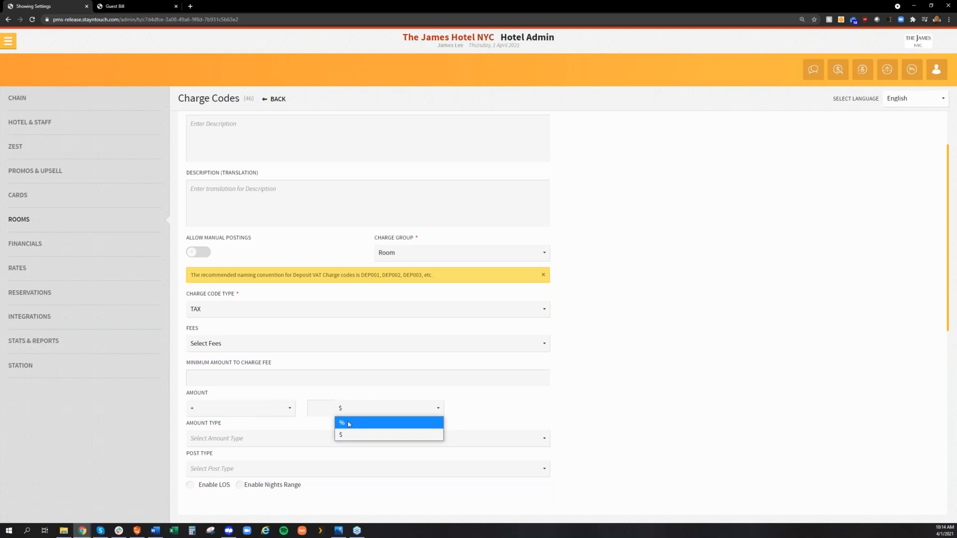
pyautogui.click(344, 424)
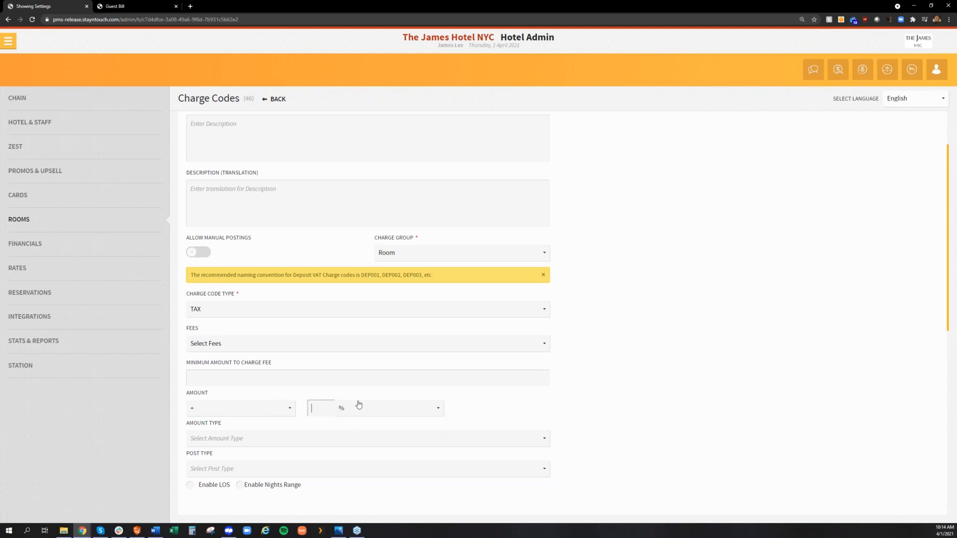
pyautogui.write('5.875')
pyautogui.scroll(-1, 207, 440)
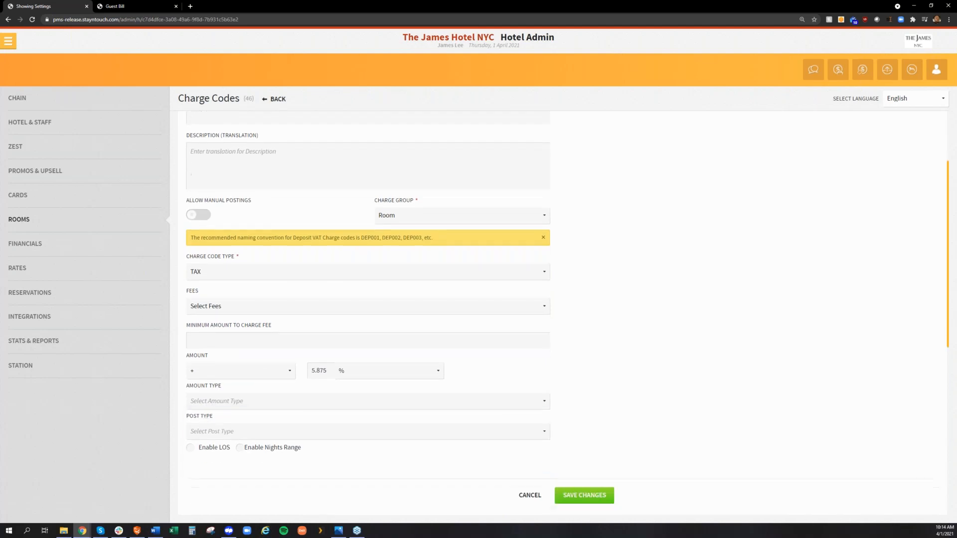
# Set the tax charge code's amount type to ROOM and its post type to NIGHT
pyautogui.click(222, 404)
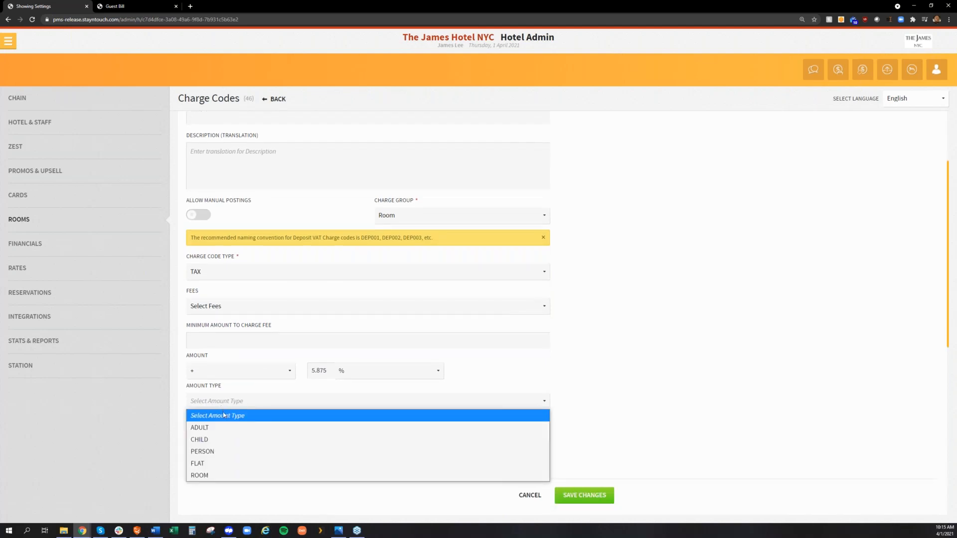
pyautogui.click(204, 476)
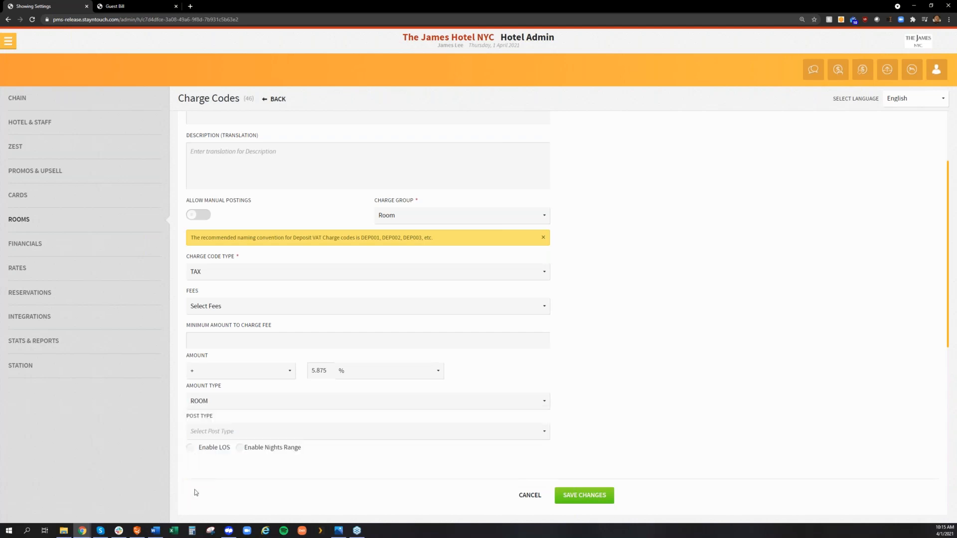
pyautogui.click(206, 437)
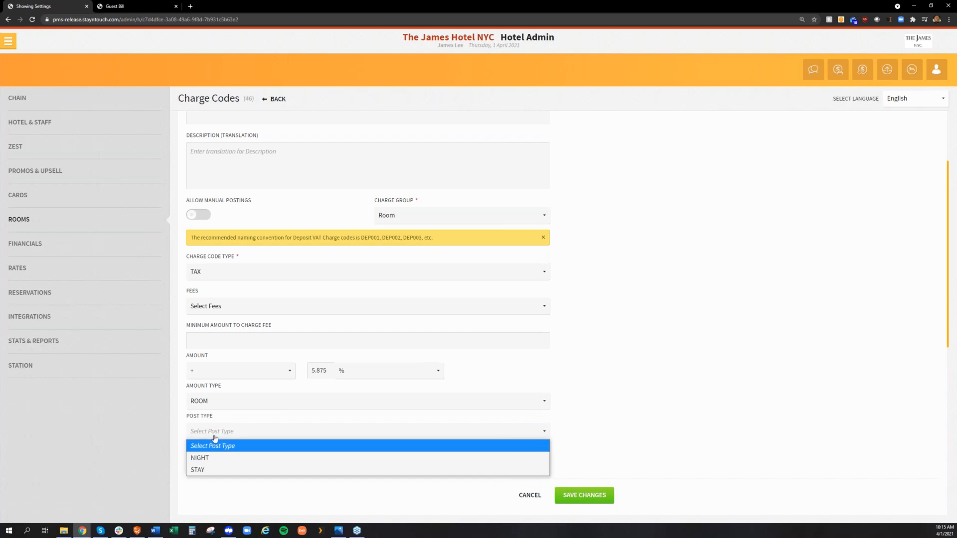
pyautogui.click(259, 459)
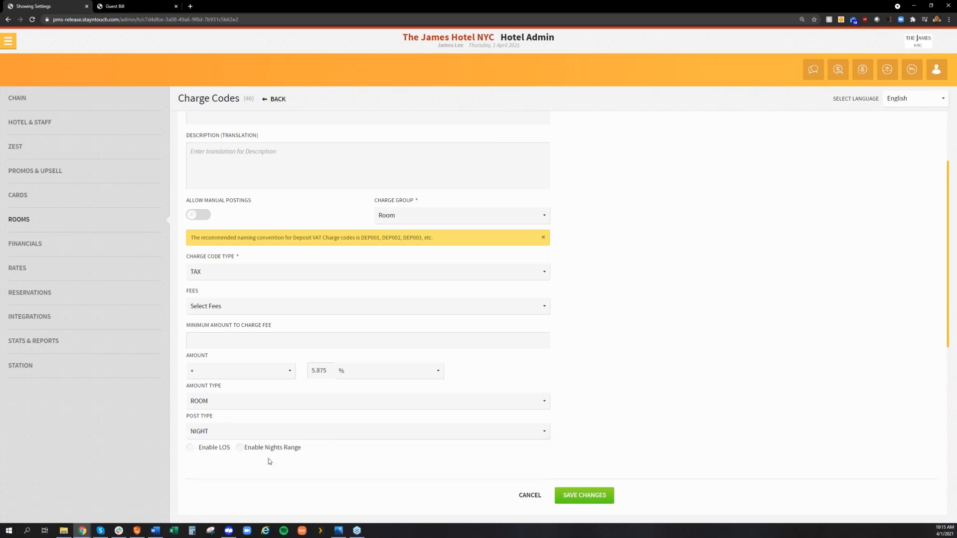
# Try the post type STAY for the tax charge code and set it back to NIGHT
pyautogui.click(273, 432)
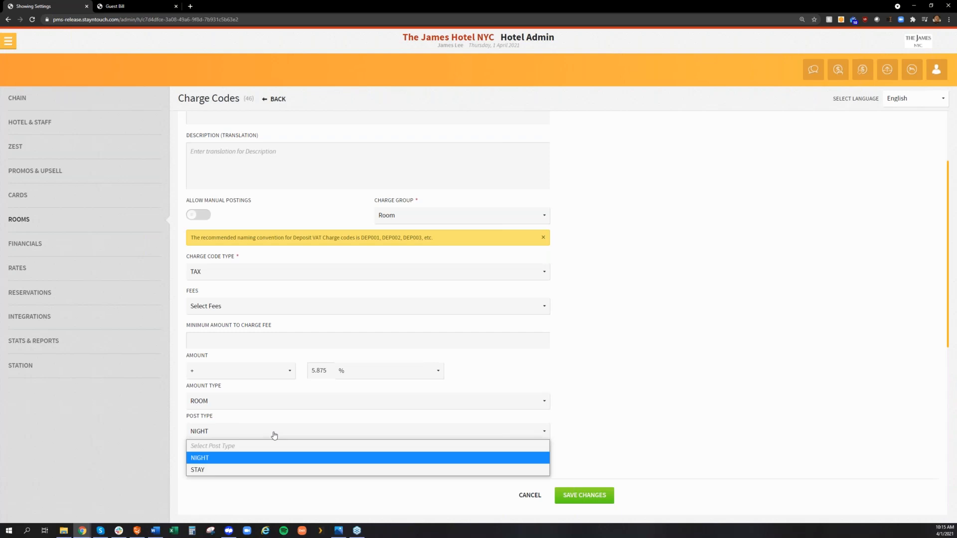
pyautogui.click(256, 468)
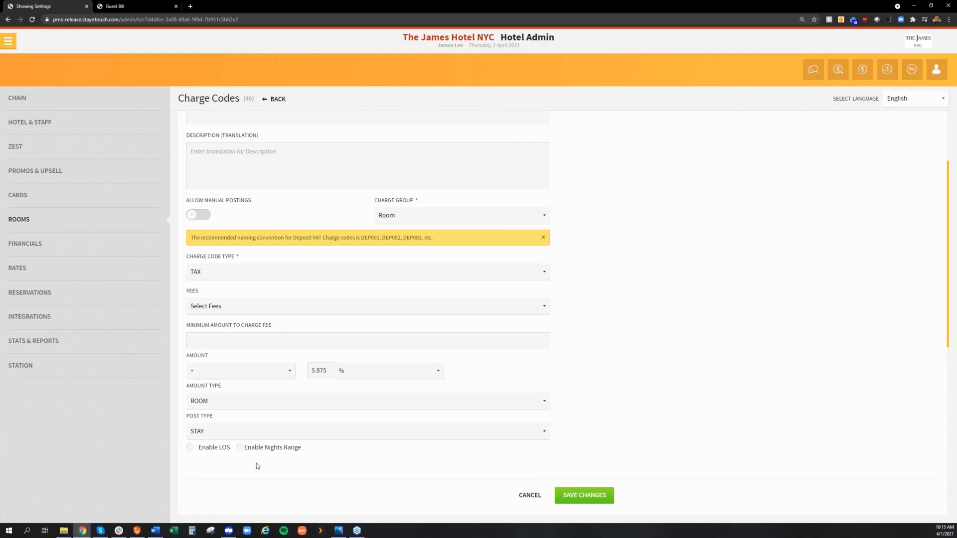
pyautogui.click(262, 433)
pyautogui.click(254, 459)
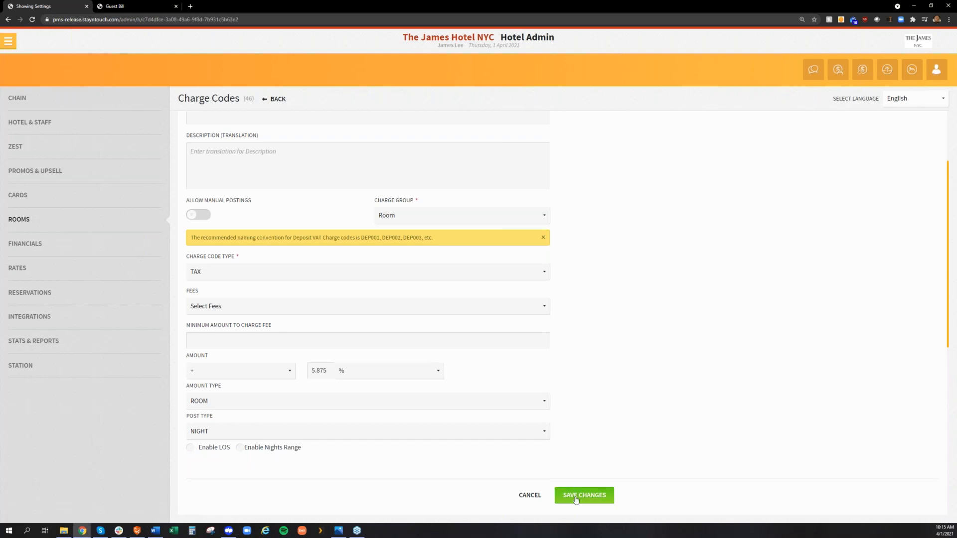
pyautogui.scroll(3, 512, 443)
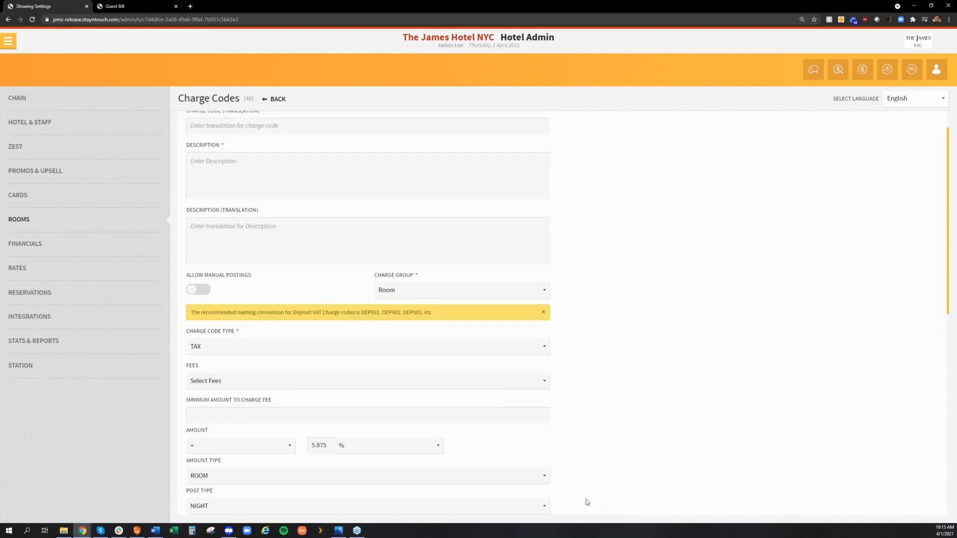
pyautogui.scroll(-3, 549, 491)
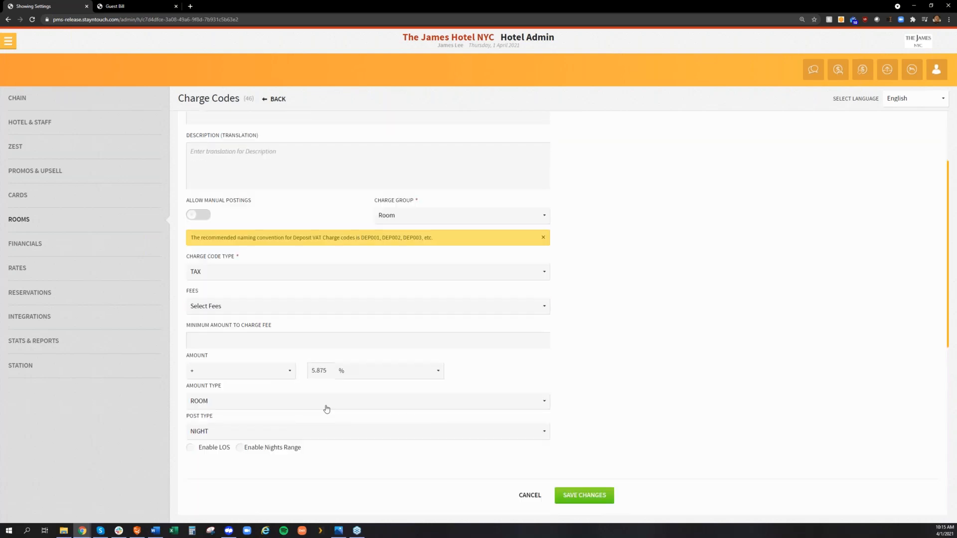
# Switch the tax amount's unit from % to $ and discard the new charge code
pyautogui.click(381, 369)
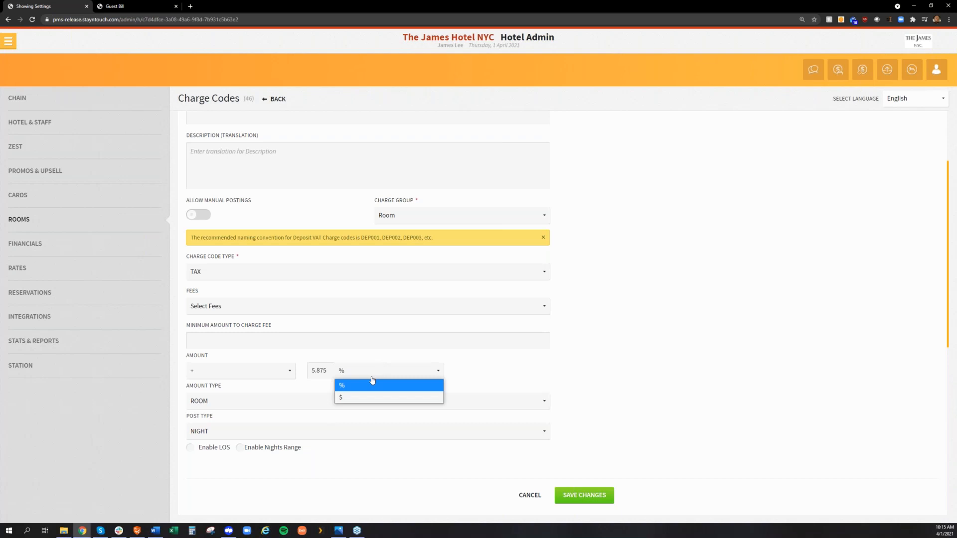
pyautogui.click(351, 399)
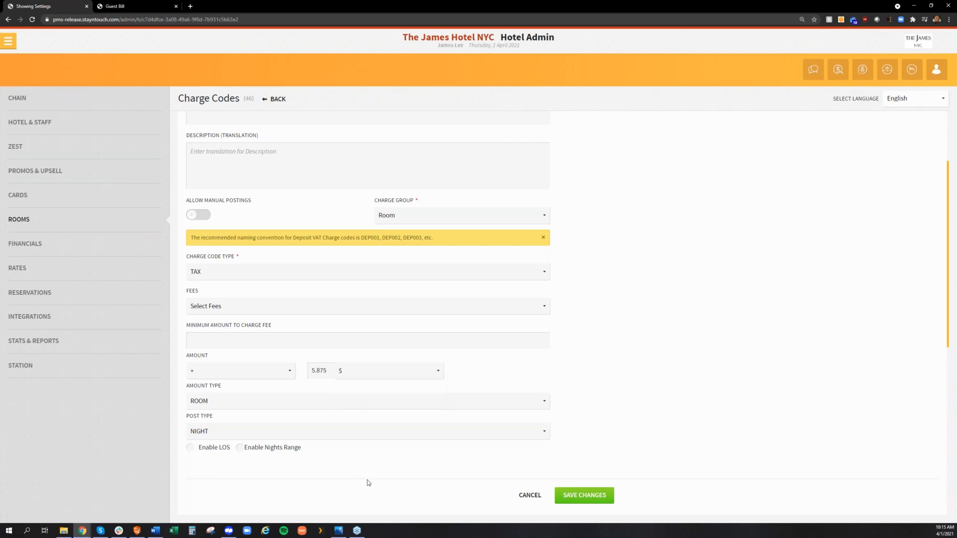
pyautogui.scroll(-1, 461, 470)
pyautogui.click(529, 458)
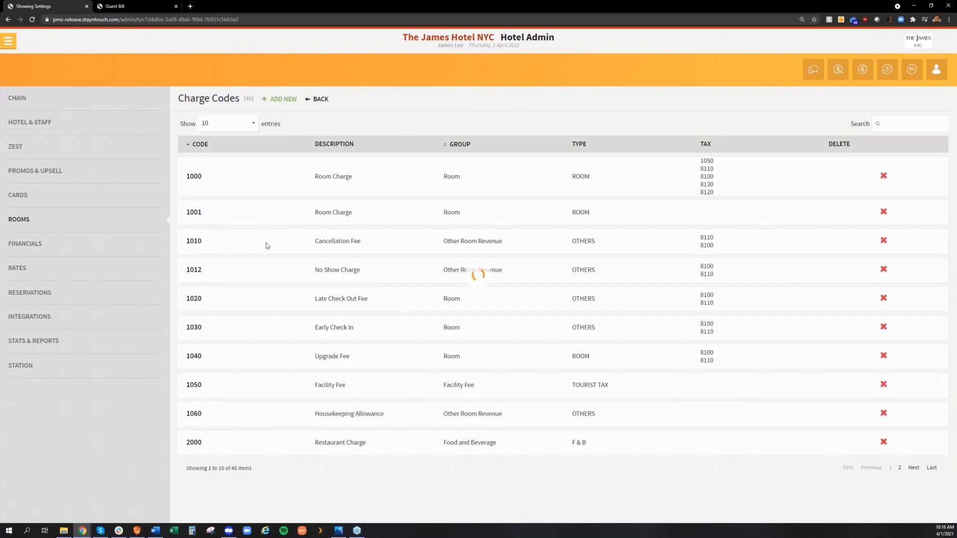
# Leave the blank charge code form, open the hotel's Financial Settings and save them
pyautogui.click(230, 424)
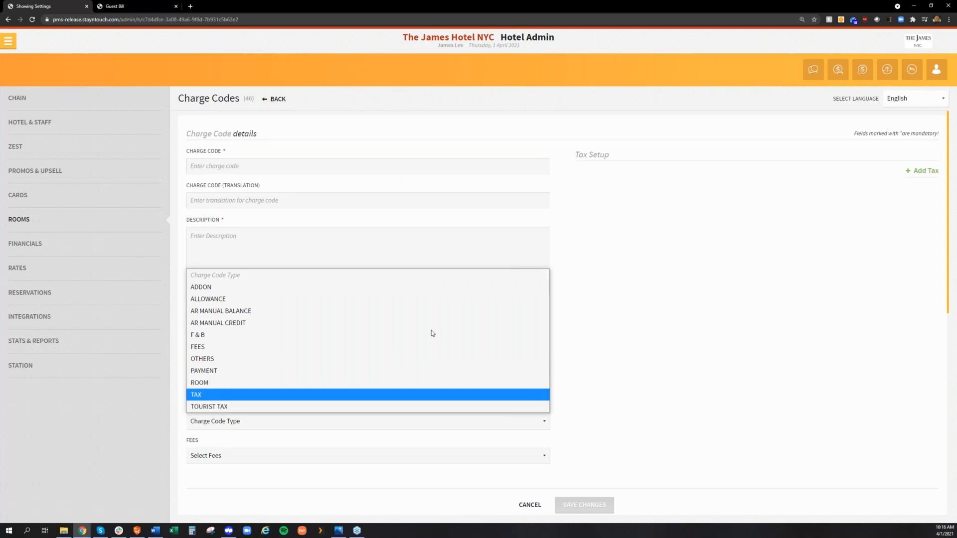
pyautogui.click(94, 255)
pyautogui.click(94, 254)
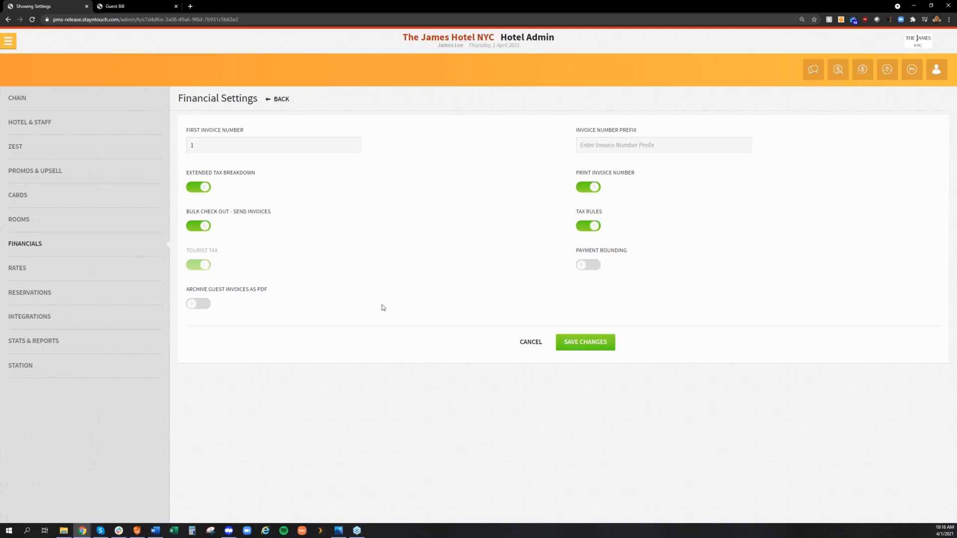
pyautogui.click(576, 347)
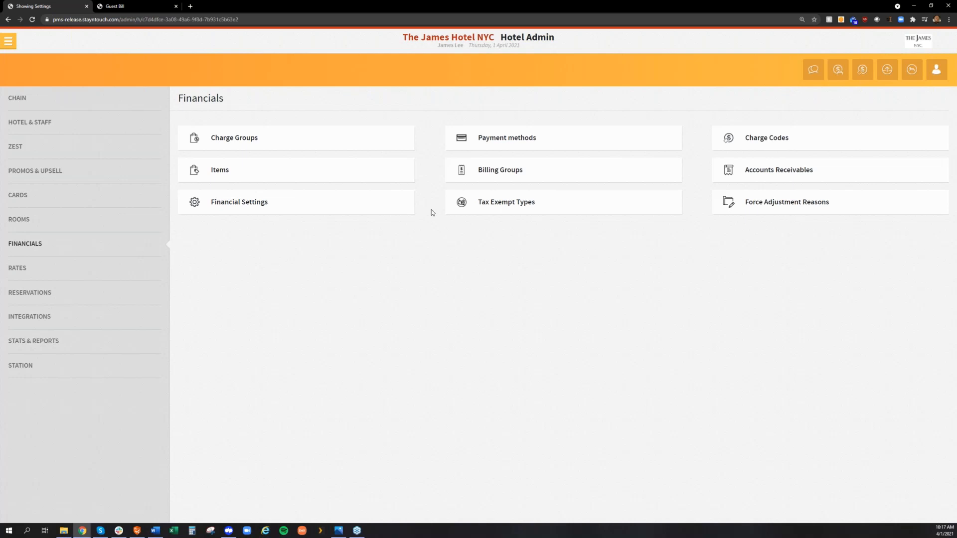
# Try the charge code type TOURIST TAX on a new charge code and discard the form
pyautogui.click(781, 144)
pyautogui.click(291, 99)
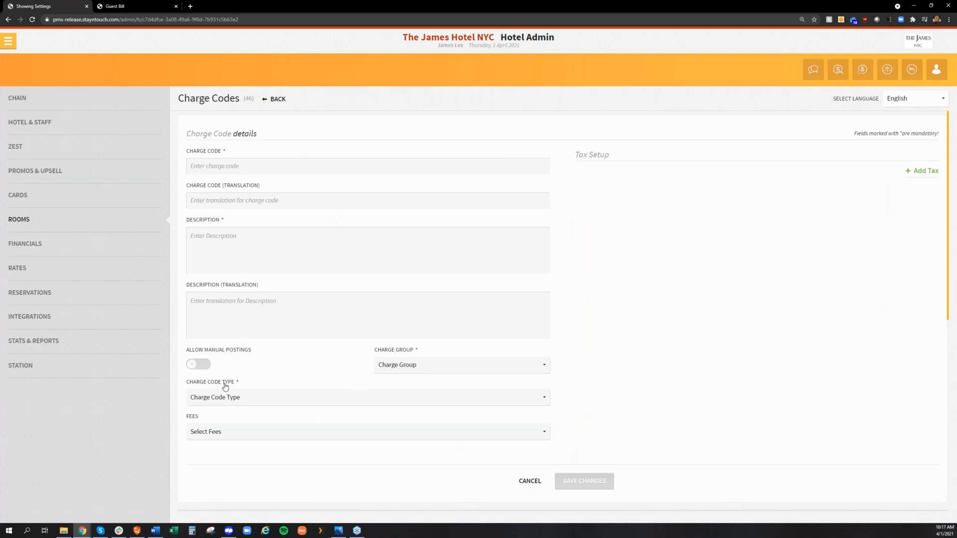
pyautogui.click(222, 398)
pyautogui.click(215, 385)
pyautogui.scroll(-3, 302, 390)
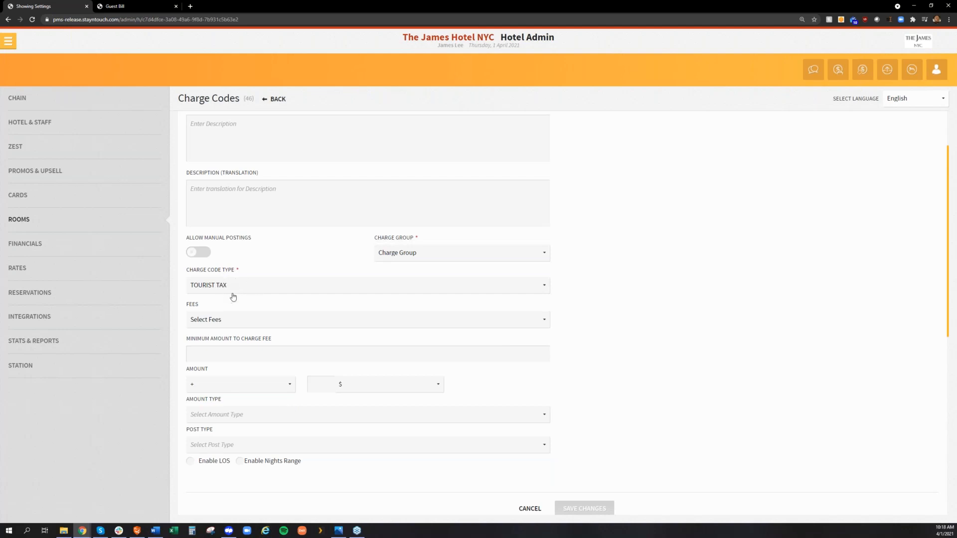
pyautogui.click(529, 510)
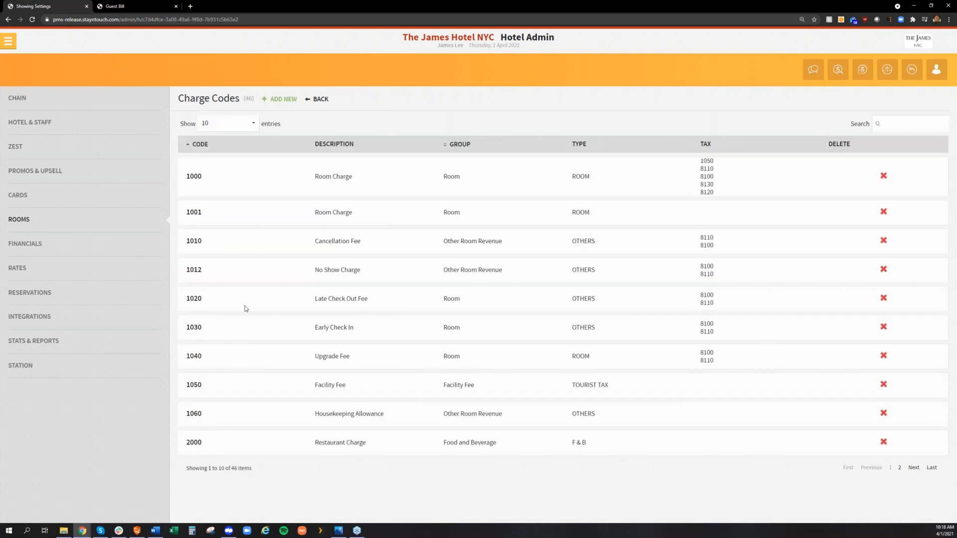
# Examine the hotel's Financial Settings, including the tax rules and tourist tax options, and leave them
pyautogui.click(49, 248)
pyautogui.click(237, 205)
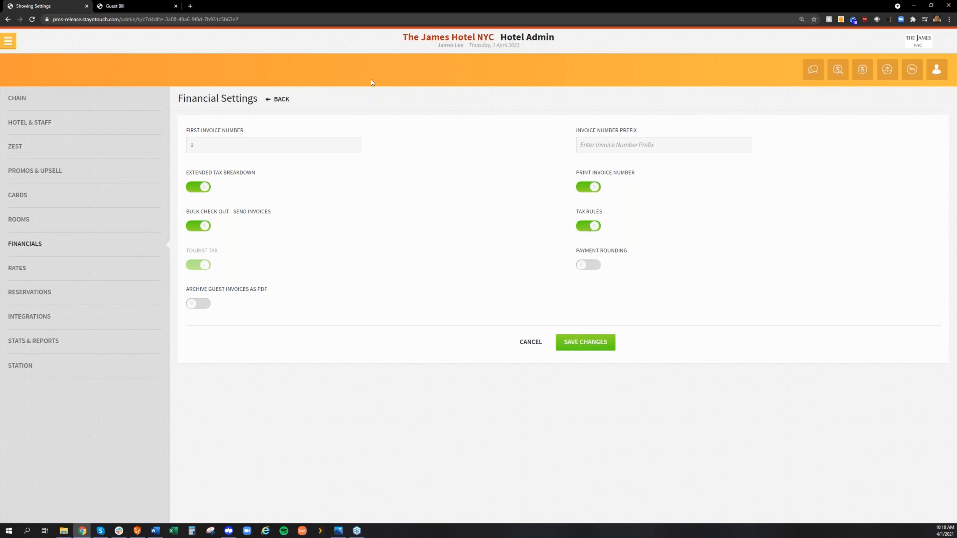
pyautogui.click(280, 100)
# Search the charge codes for "tax" and open charge code 8100, NYC Sales Tax
pyautogui.click(782, 141)
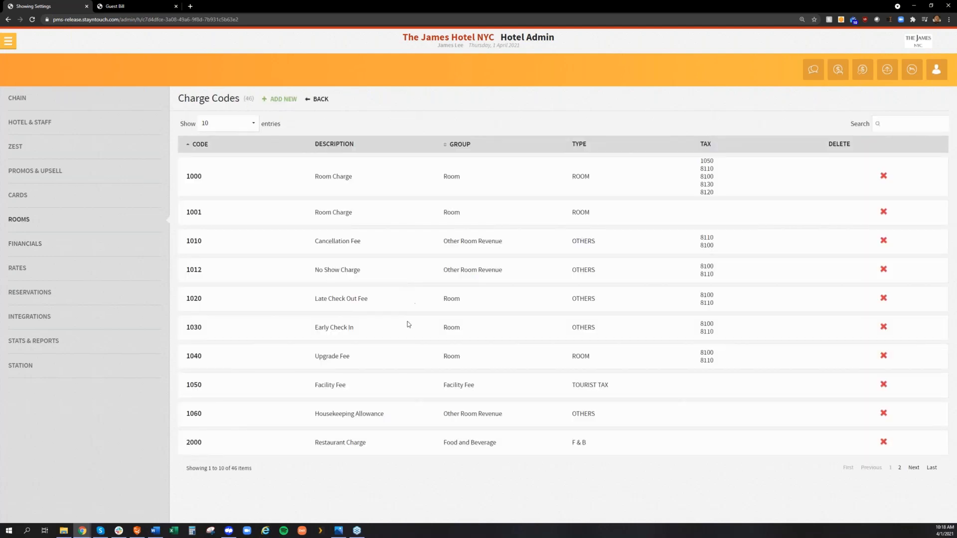
pyautogui.click(908, 125)
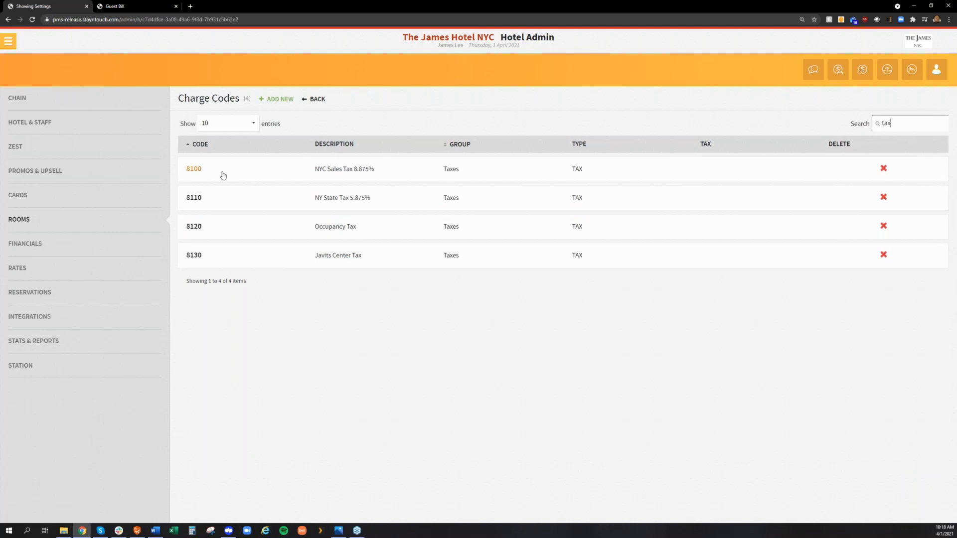
pyautogui.click(223, 176)
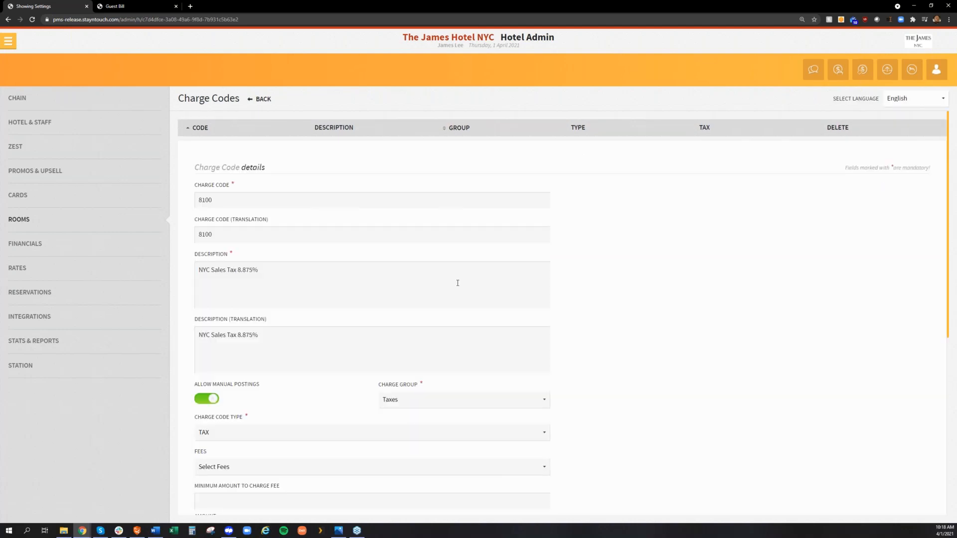
pyautogui.scroll(-3, 453, 288)
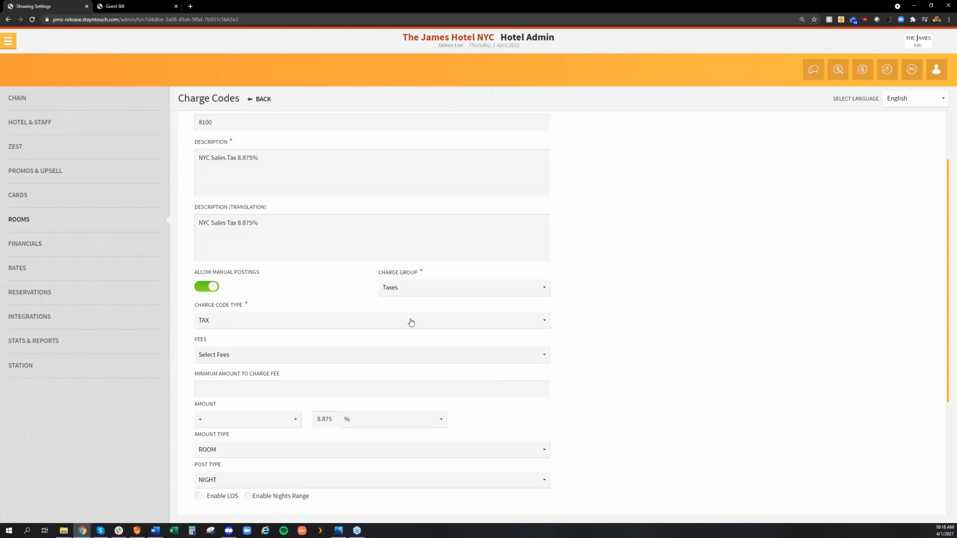
pyautogui.scroll(-1, 411, 323)
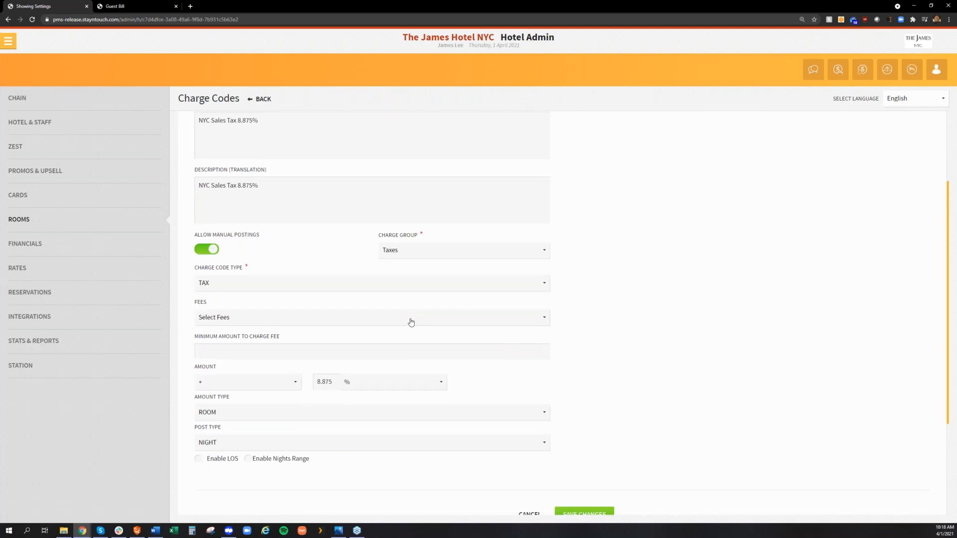
# Enable LOS for the NYC Sales Tax charge code and add a Date Range tax rule
pyautogui.click(217, 463)
pyautogui.scroll(-3, 424, 412)
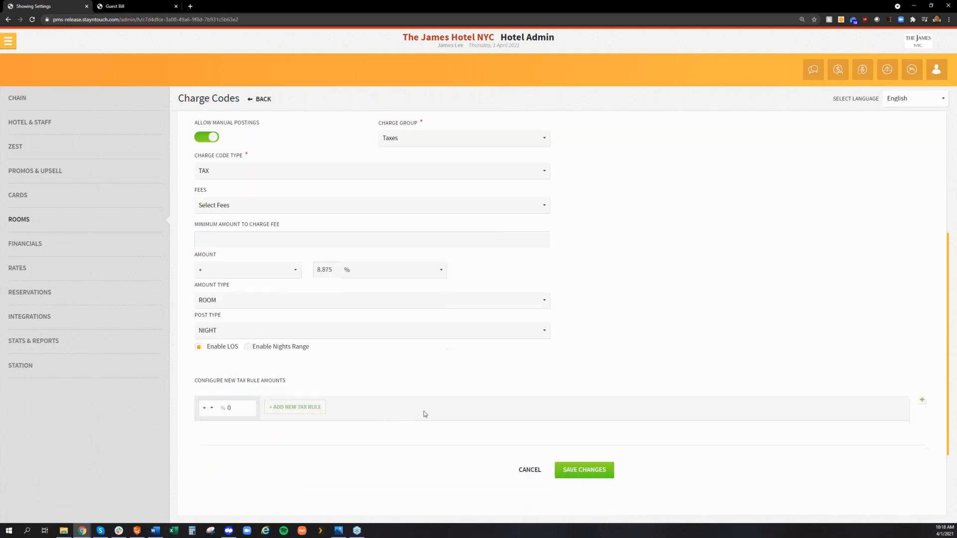
pyautogui.click(301, 412)
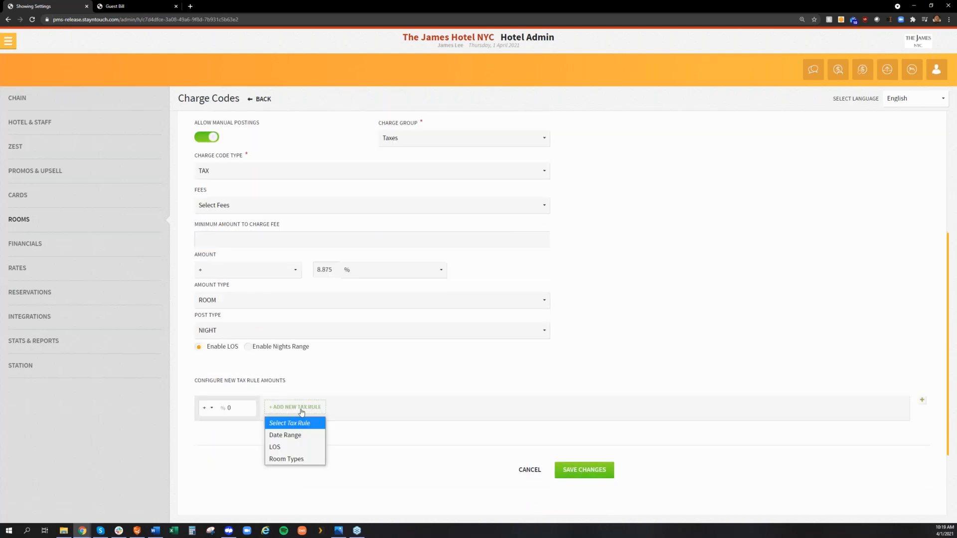
pyautogui.click(290, 436)
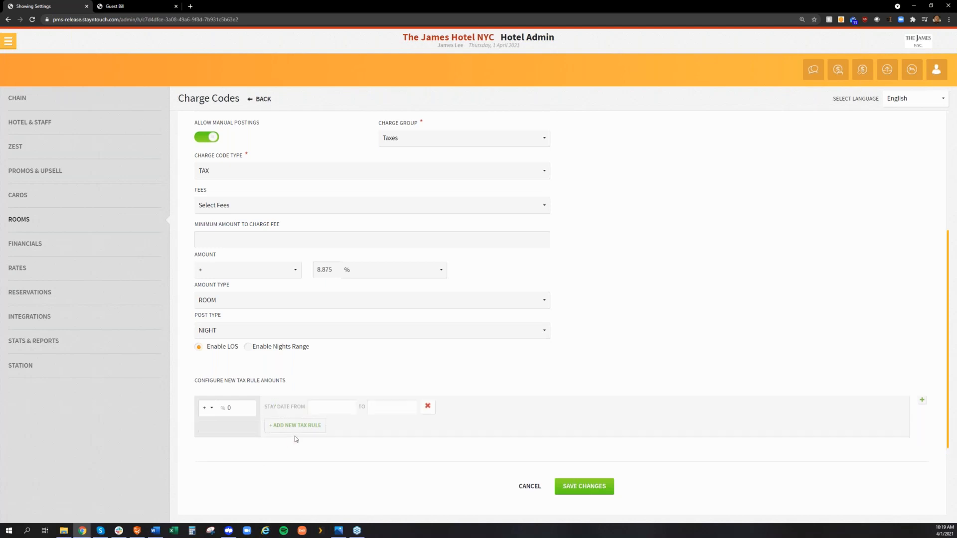
# Set the new tax rule's amount to 8.975 % and its stay date start to 06-01-2021
pyautogui.doubleClick(255, 407)
pyautogui.write('8.975')
pyautogui.click(319, 407)
pyautogui.click(558, 104)
pyautogui.click(559, 105)
pyautogui.click(454, 139)
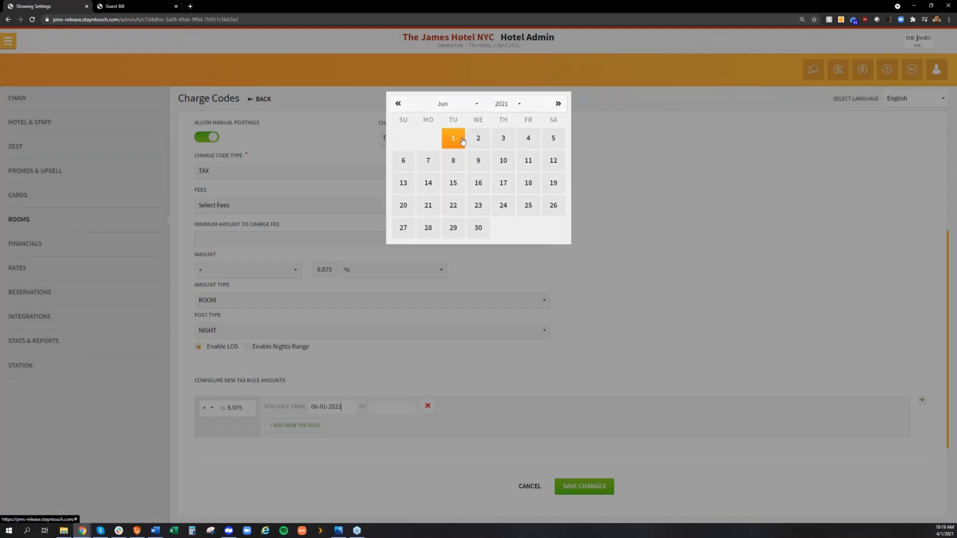
# Set the tax rule's stay date end to 07-31-2031 and save the charge code
pyautogui.click(392, 406)
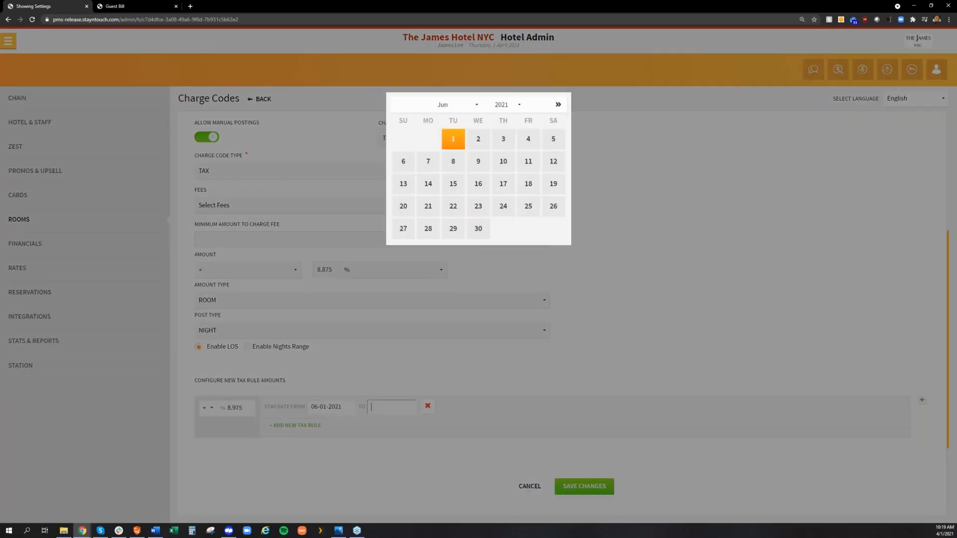
pyautogui.click(557, 109)
pyautogui.click(514, 105)
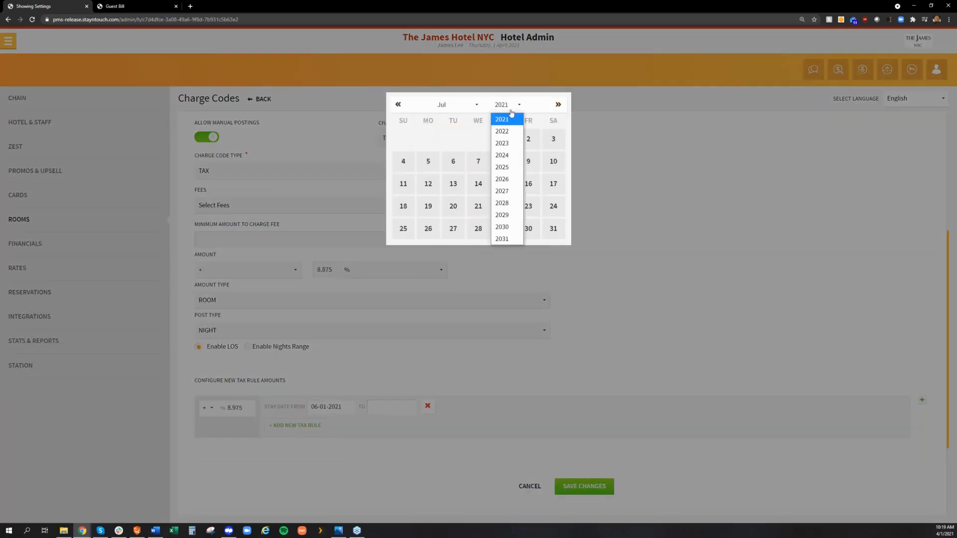
pyautogui.click(497, 241)
pyautogui.click(503, 229)
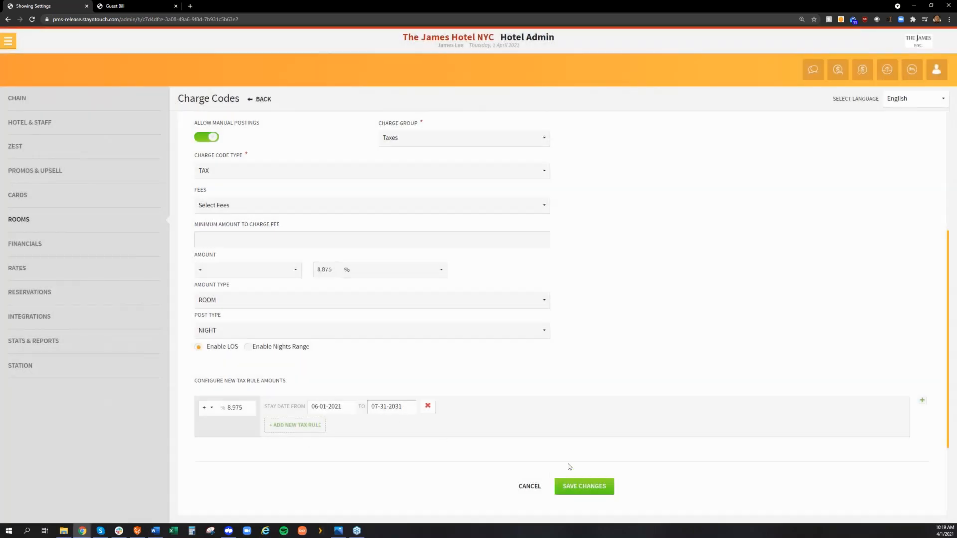
pyautogui.click(587, 483)
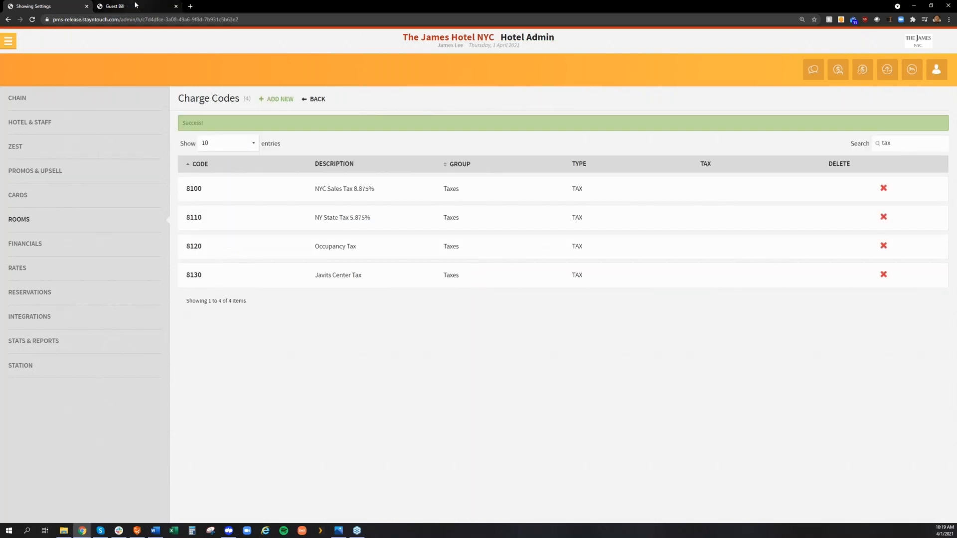
# Switch to the guest bill's browser tab, open a new reservation search from the dashboard and set the arrival date to 28 May 2021
pyautogui.click(93, 6)
pyautogui.click(16, 42)
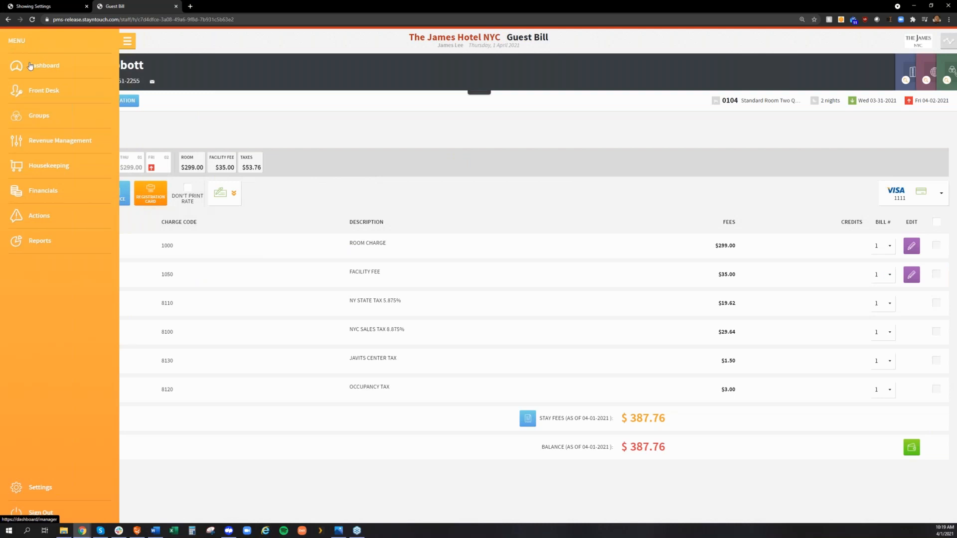
pyautogui.click(32, 66)
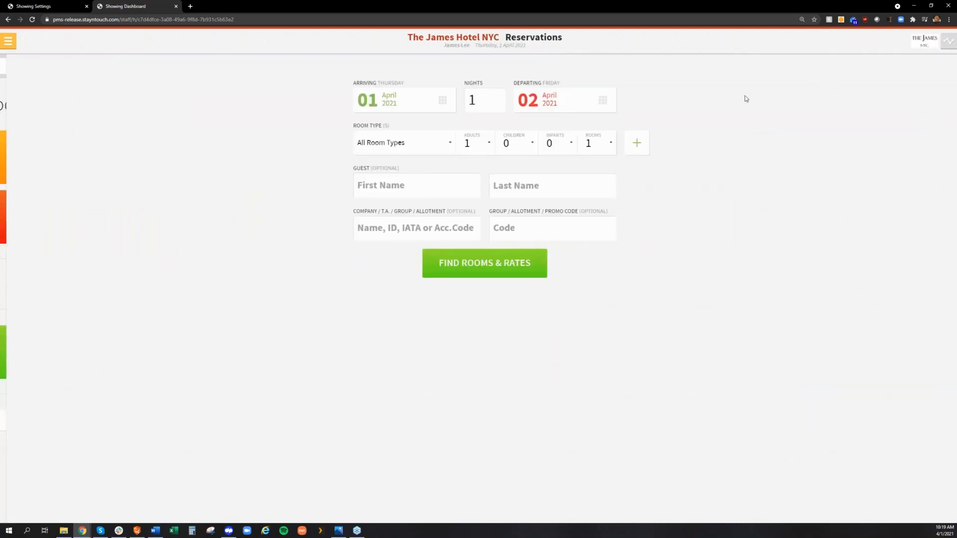
pyautogui.click(436, 101)
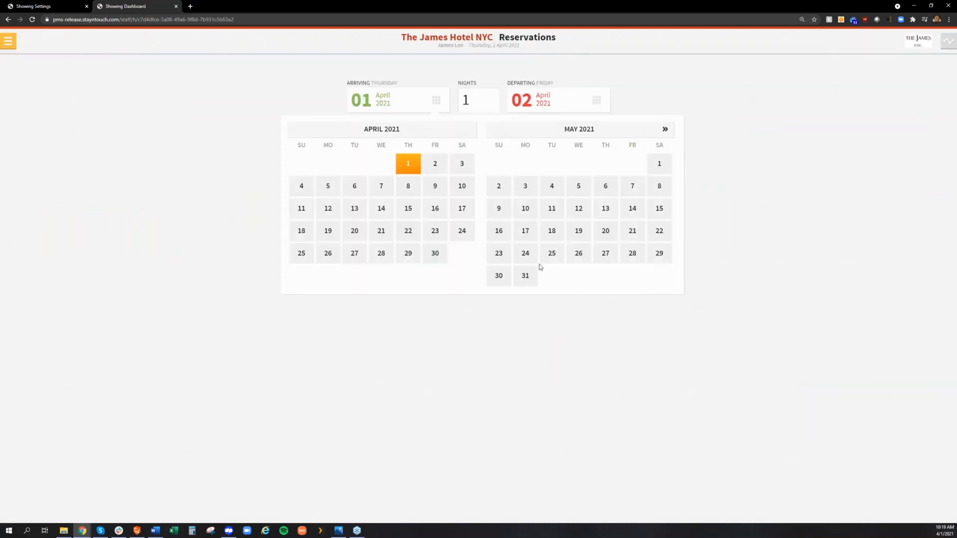
pyautogui.click(633, 255)
# Search rates for 6 nights and examine the nightly taxes for the Standard Room One King under Tax Demo Rate
pyautogui.click(484, 99)
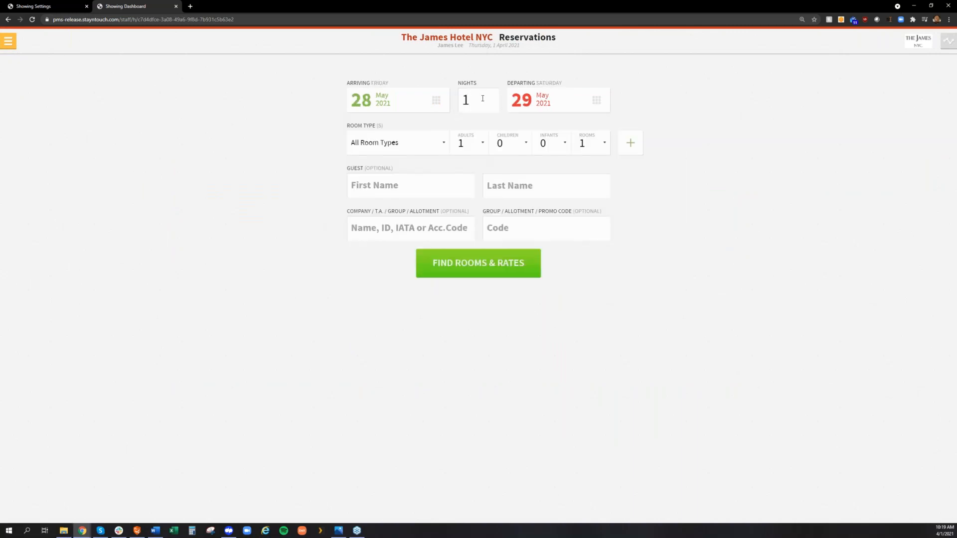
pyautogui.press('BackSpace')
pyautogui.write('6')
pyautogui.click(477, 272)
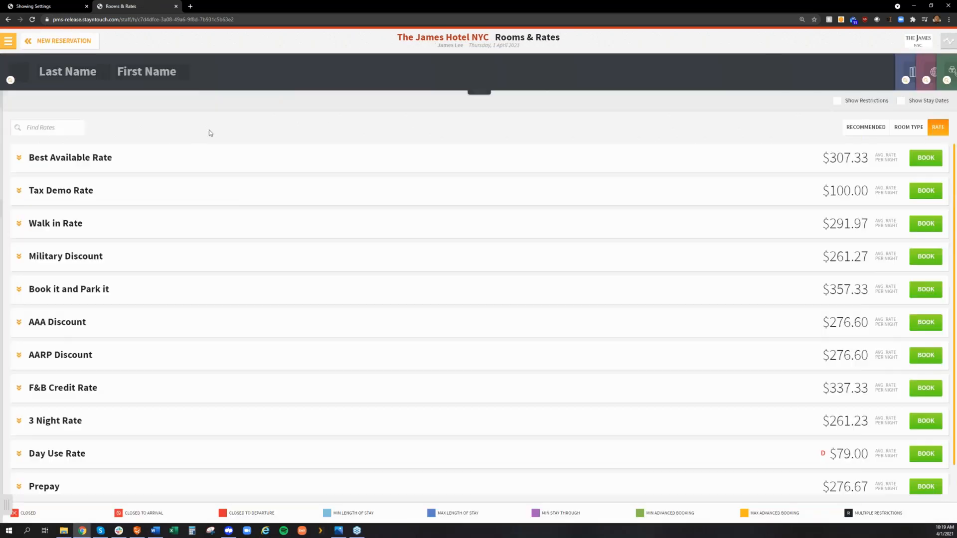
pyautogui.click(609, 194)
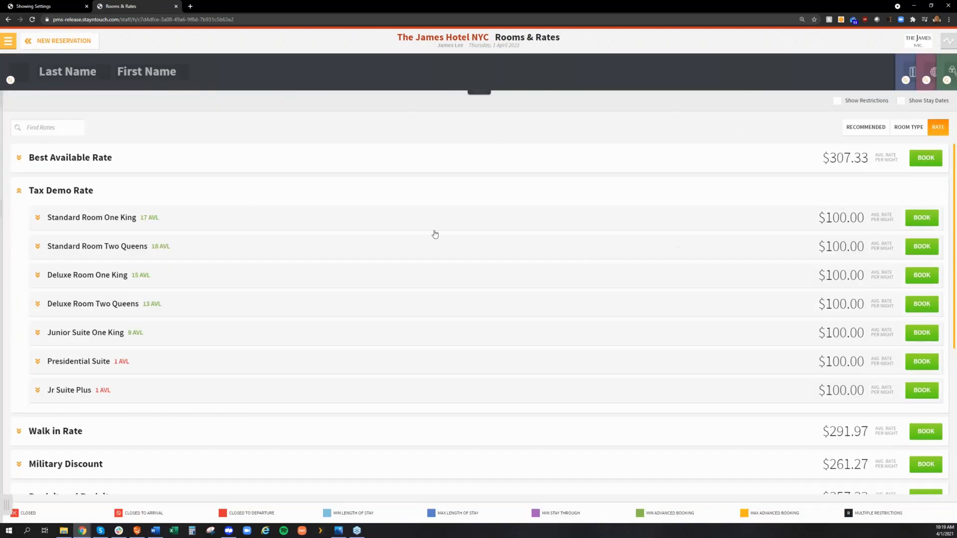
pyautogui.click(416, 221)
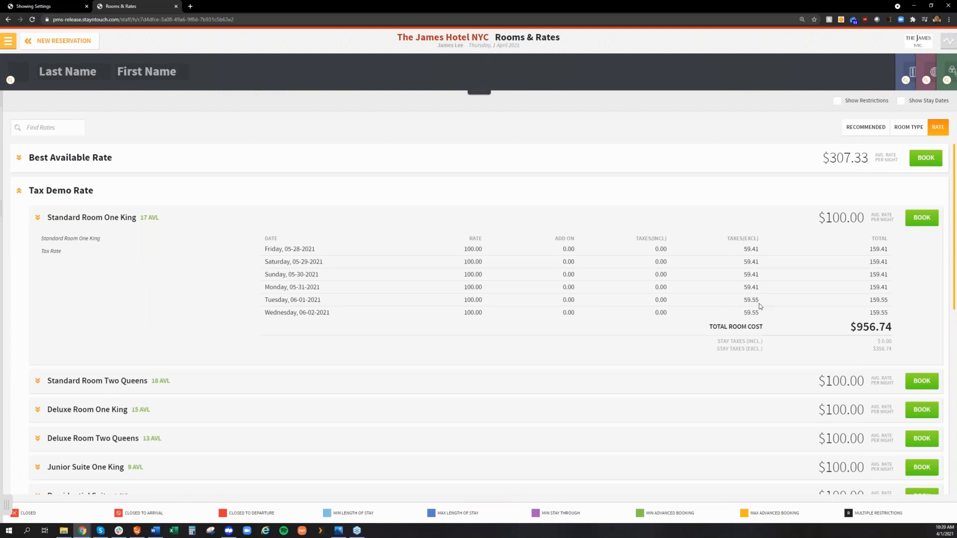
# Return to the hotel admin tab, delete the date range tax rule from charge code 8100 and save it
pyautogui.click(62, 3)
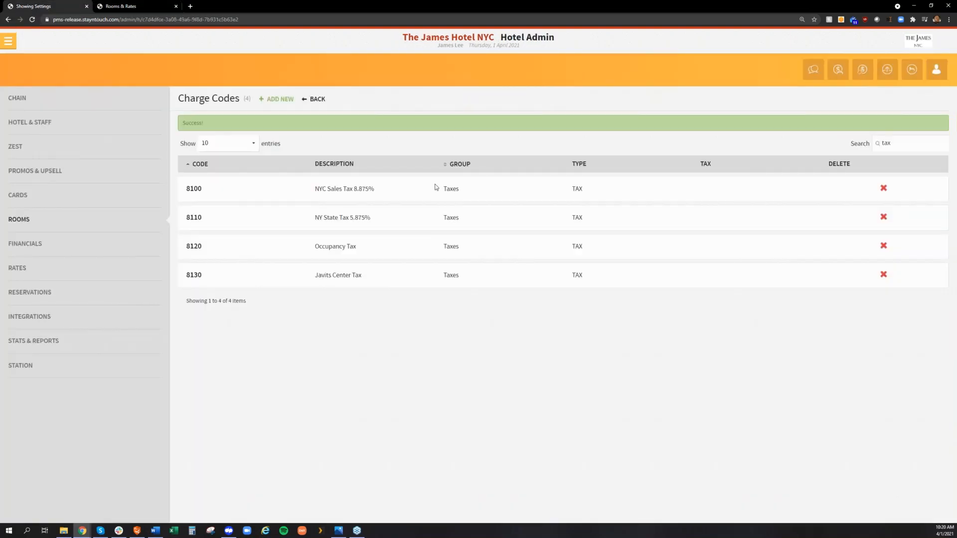
pyautogui.click(194, 188)
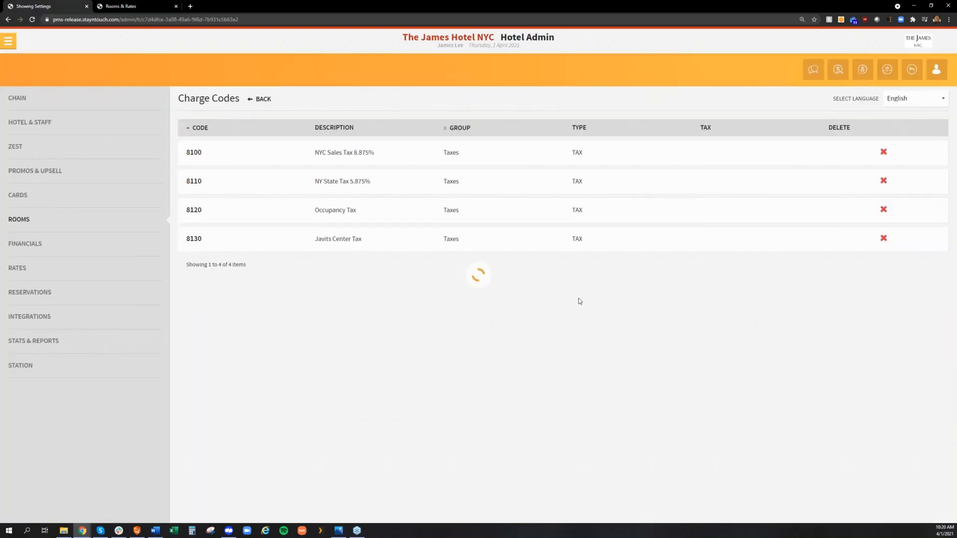
pyautogui.scroll(-3, 474, 427)
pyautogui.scroll(-3, 475, 430)
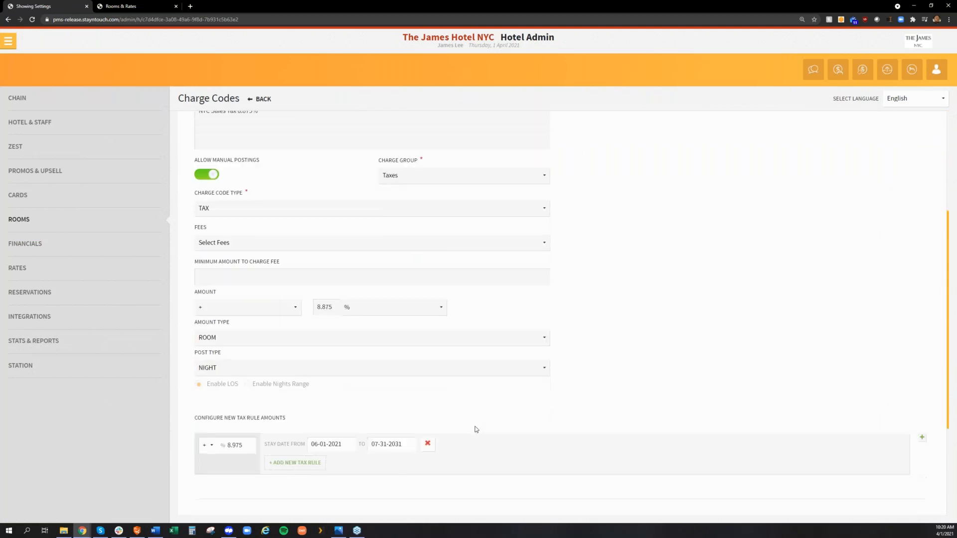
pyautogui.click(429, 407)
pyautogui.click(594, 473)
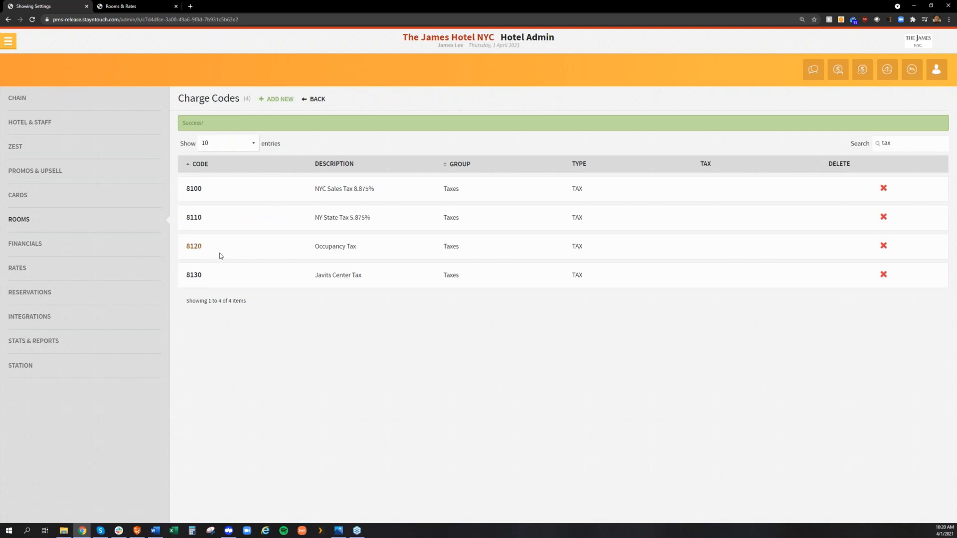
# Open charge code 8120, Occupancy Tax, and enable LOS for its tax rules
pyautogui.click(194, 246)
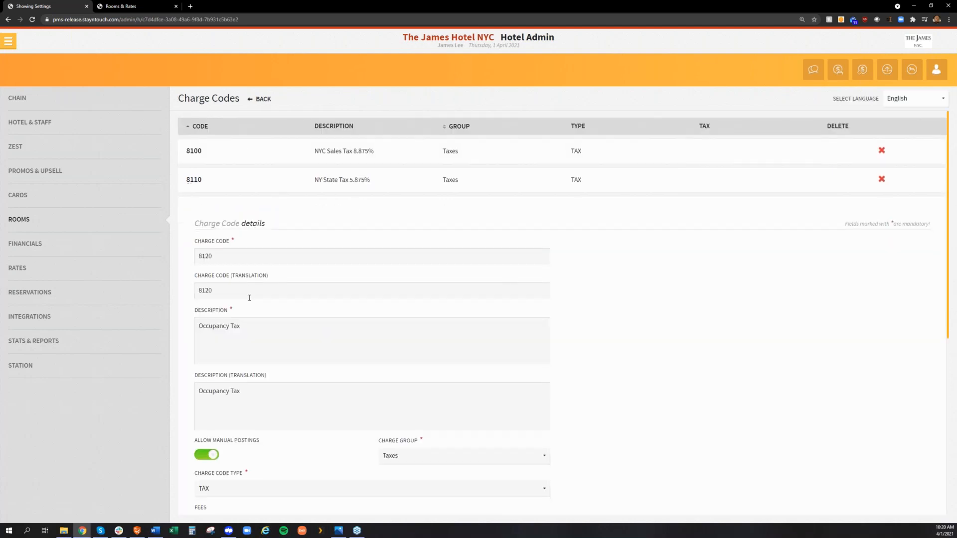
pyautogui.scroll(-2, 249, 298)
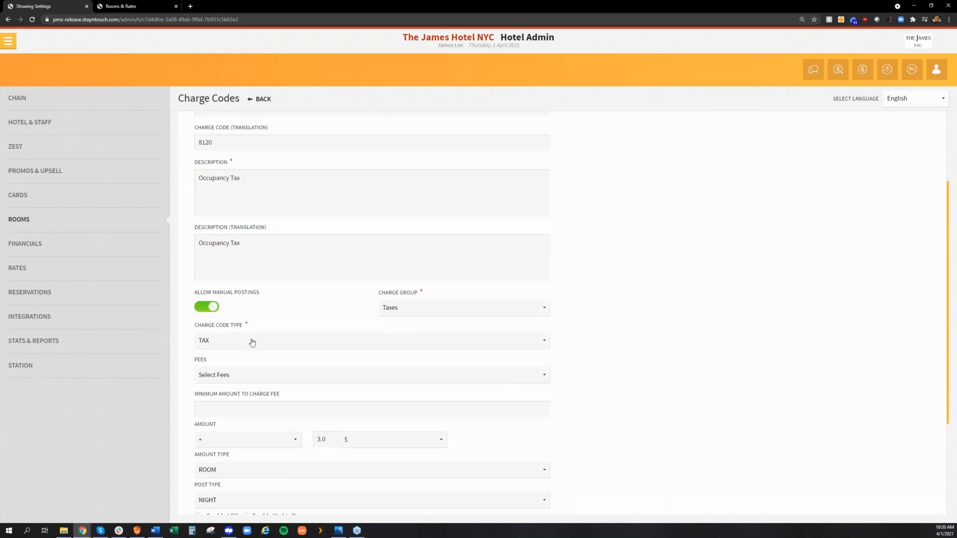
pyautogui.scroll(-1, 256, 359)
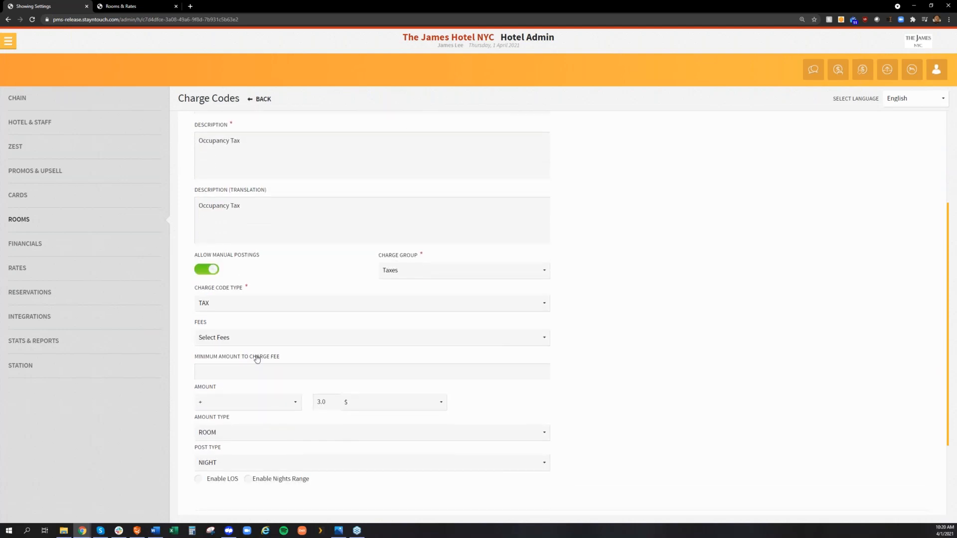
pyautogui.scroll(-2, 257, 359)
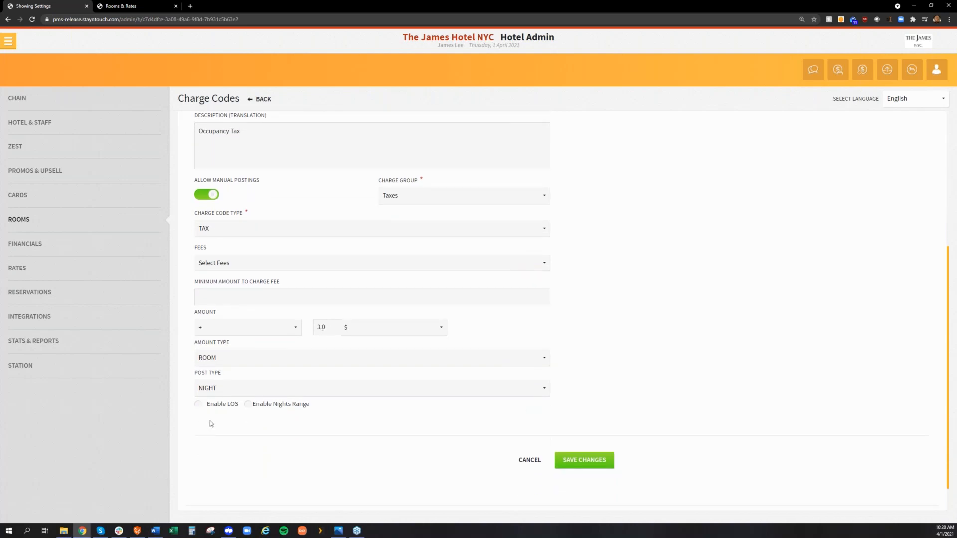
pyautogui.click(215, 406)
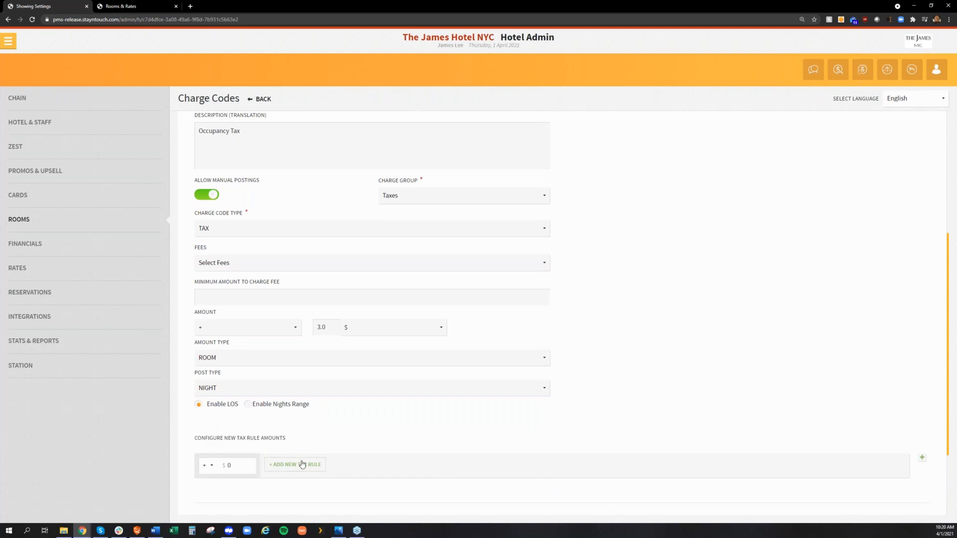
# Add a room type tax rule to the Occupancy Tax covering Junior Suite One King, Presidential Suite and Jr Suite Plus
pyautogui.click(302, 464)
pyautogui.scroll(-1, 313, 470)
pyautogui.click(310, 427)
pyautogui.click(301, 480)
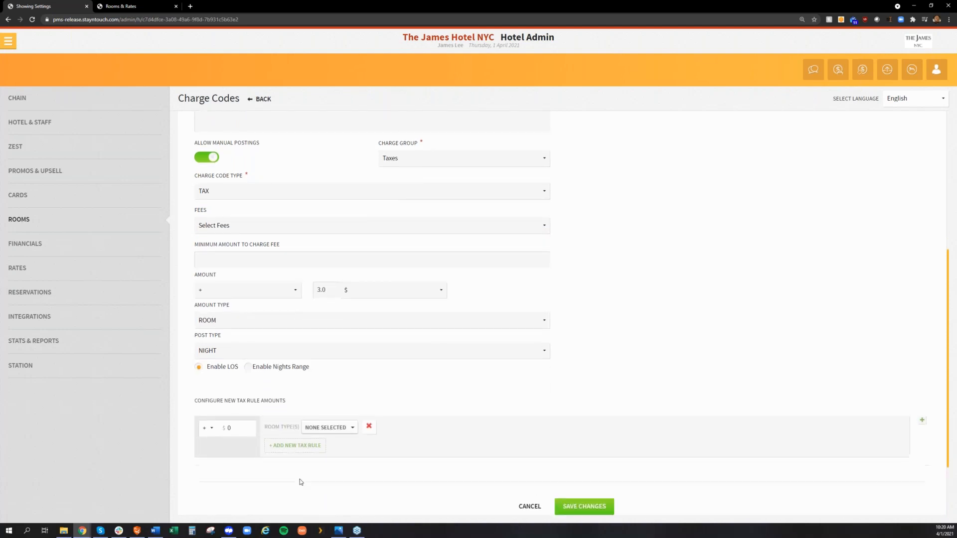
pyautogui.click(343, 430)
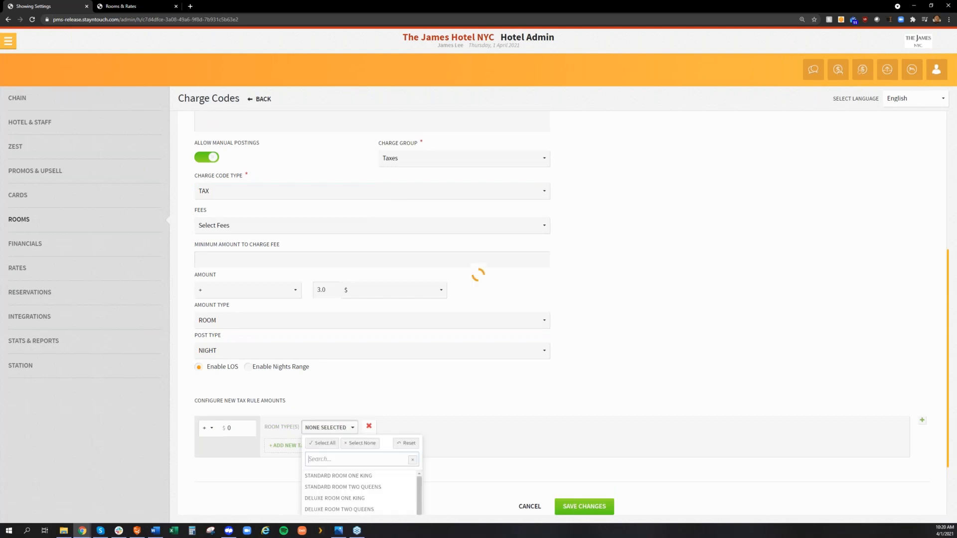
pyautogui.scroll(-1, 370, 438)
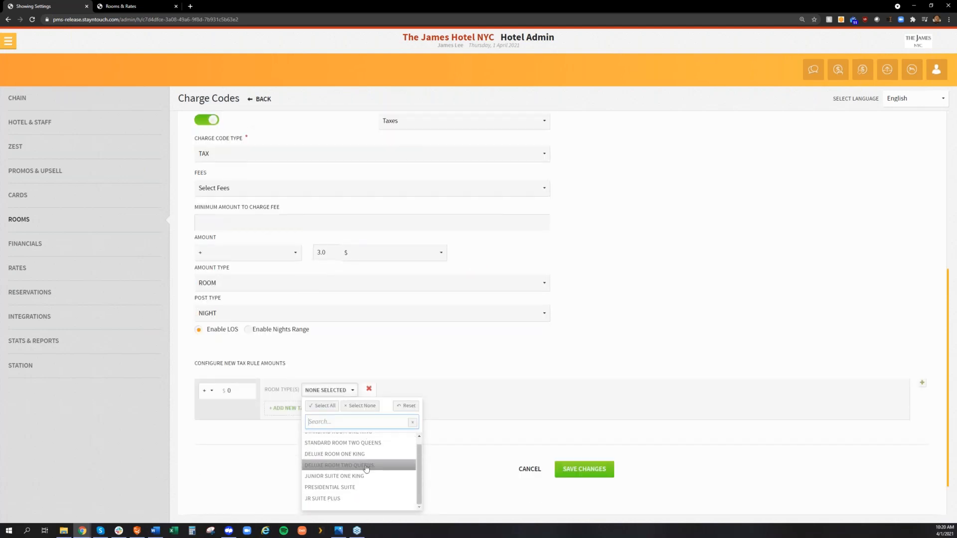
pyautogui.click(349, 487)
pyautogui.click(352, 476)
pyautogui.click(336, 501)
# Set the Occupancy Tax base amount to $1.50 and the suite rule's amount to $3.00, and save the charge code
pyautogui.click(236, 392)
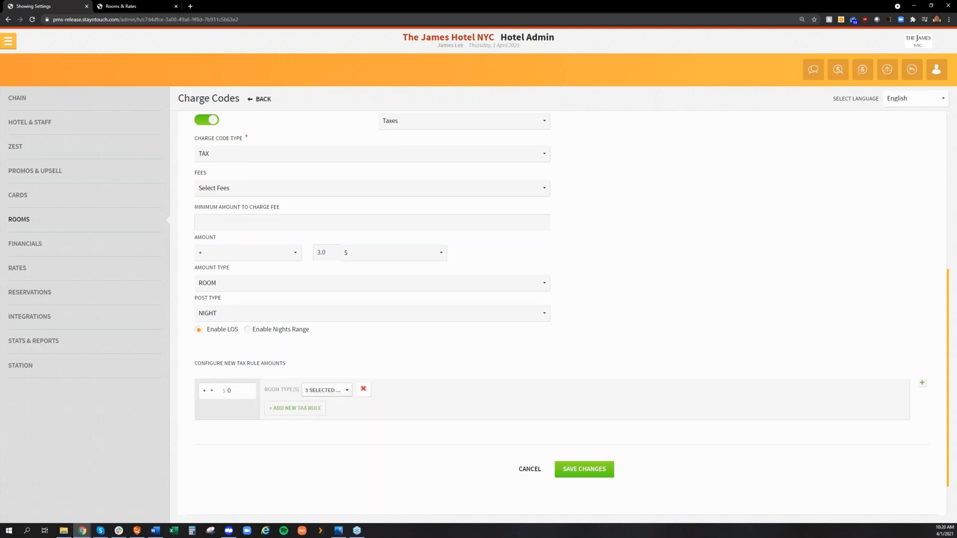
pyautogui.press('BackSpace')
pyautogui.write('3')
pyautogui.press('BackSpace')
pyautogui.write('4')
pyautogui.moveTo(331, 251); pyautogui.dragTo(302, 252)
pyautogui.write('1.50')
pyautogui.click(247, 392)
pyautogui.press('BackSpace')
pyautogui.write('3.00')
pyautogui.click(590, 467)
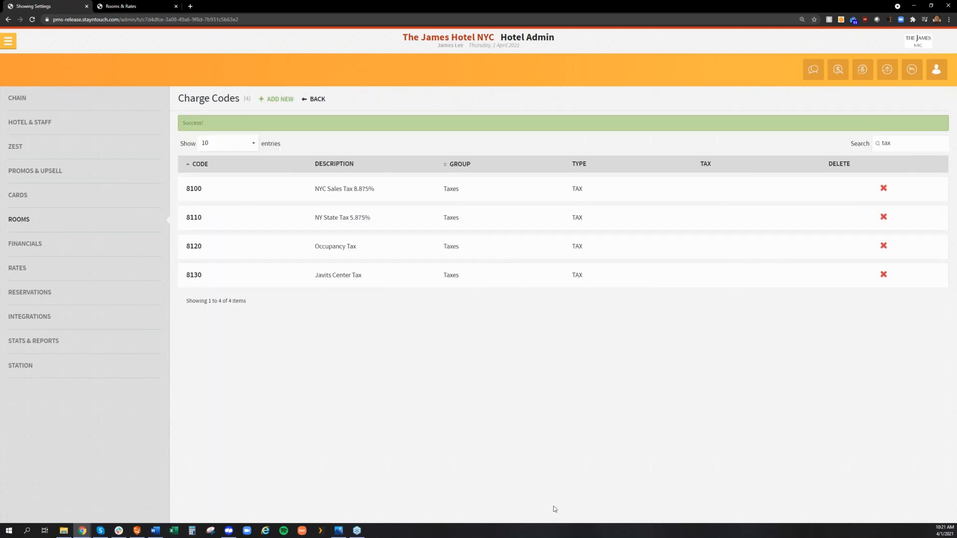
# Switch to the Rooms & Rates tab, rerun the search and compare Tax Demo Rate taxes for Standard Room One King and Junior Suite One King
pyautogui.click(133, 6)
pyautogui.click(59, 43)
pyautogui.click(485, 271)
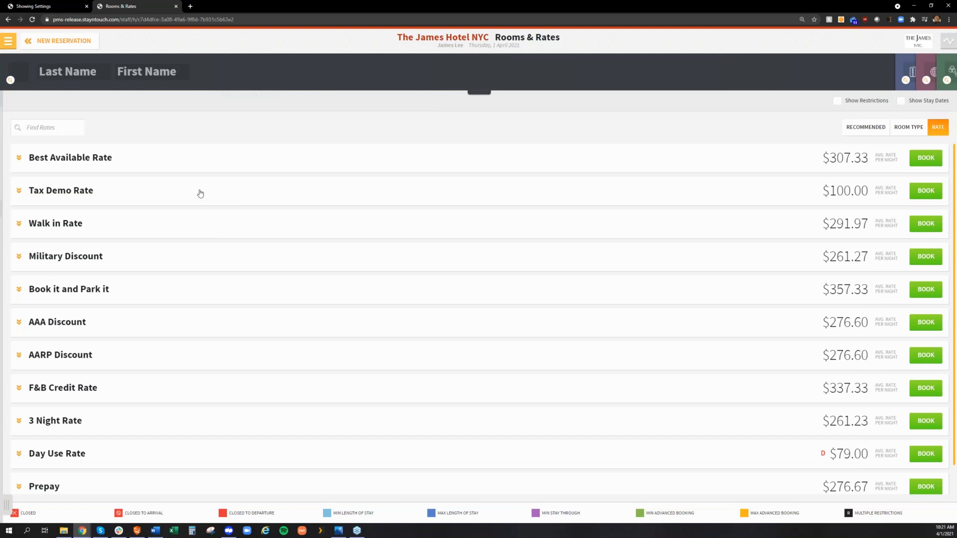
pyautogui.click(222, 195)
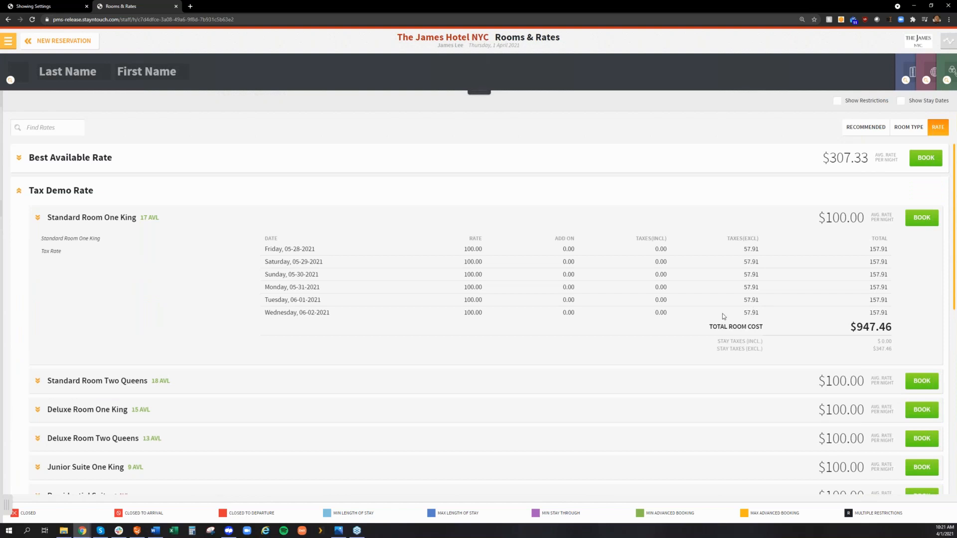
pyautogui.scroll(-2, 741, 308)
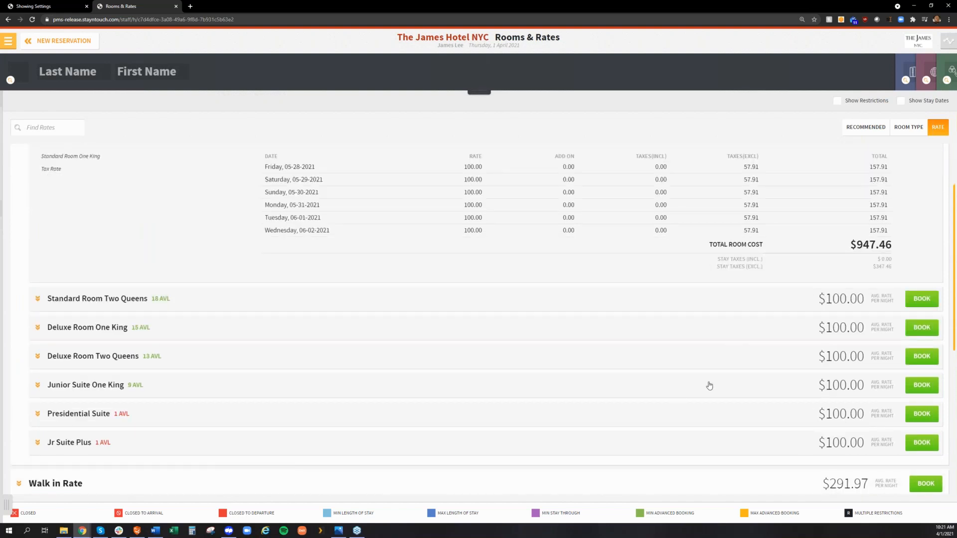
pyautogui.click(785, 391)
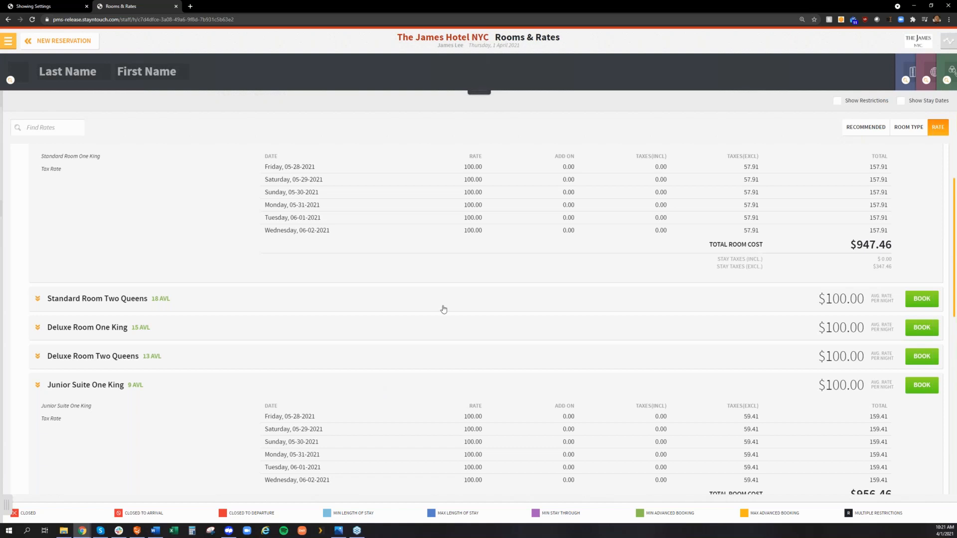
# Return to the hotel admin tab, open charge code 8100, enable LOS and add an LOS tax rule
pyautogui.click(43, 5)
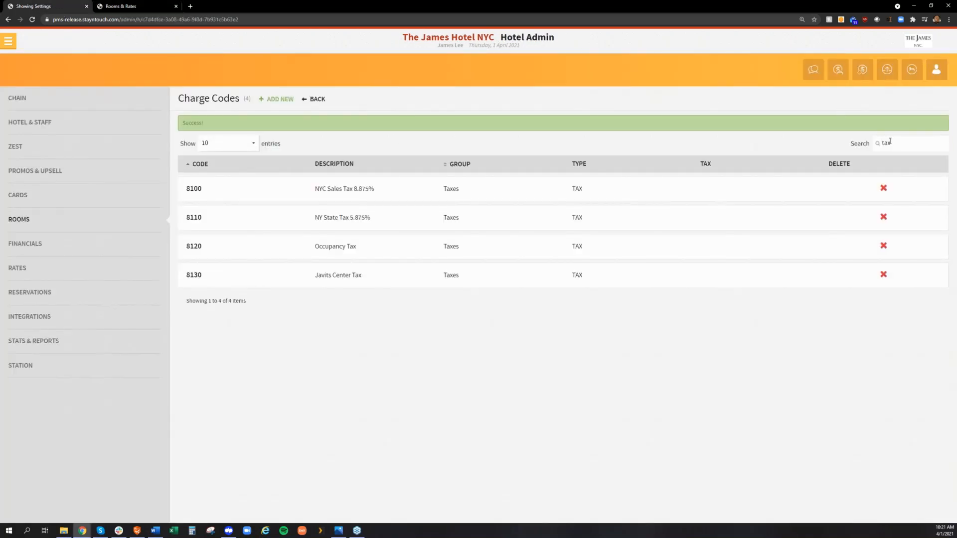
pyautogui.click(194, 189)
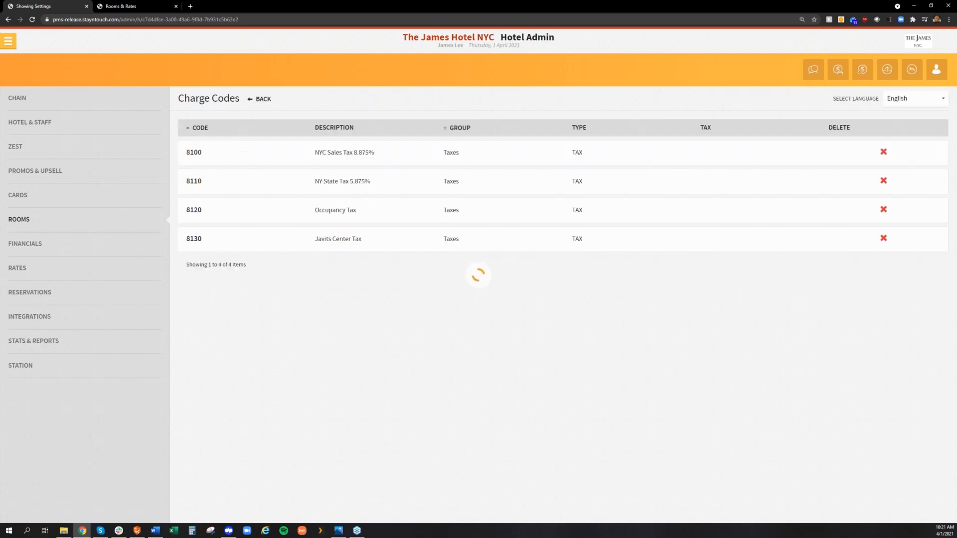
pyautogui.scroll(-4, 362, 363)
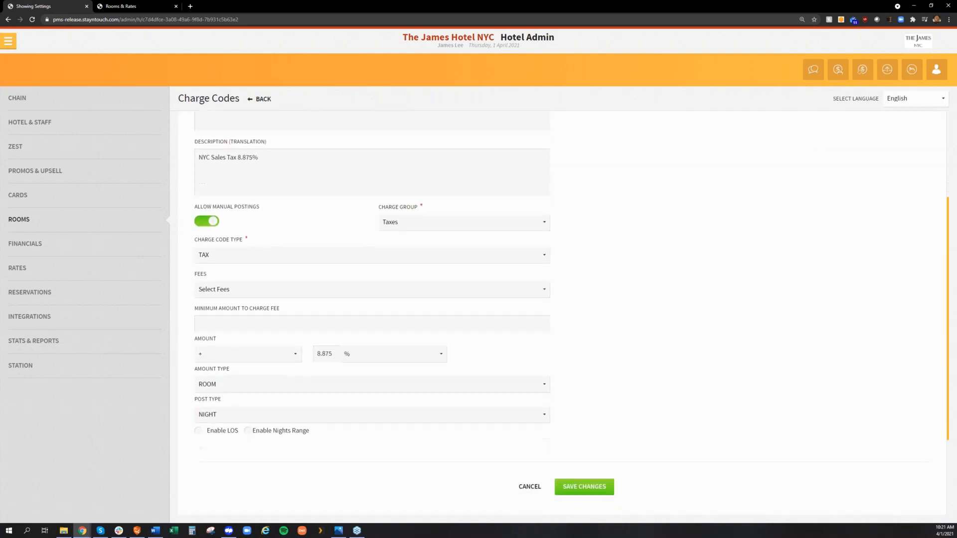
pyautogui.click(530, 478)
pyautogui.click(204, 168)
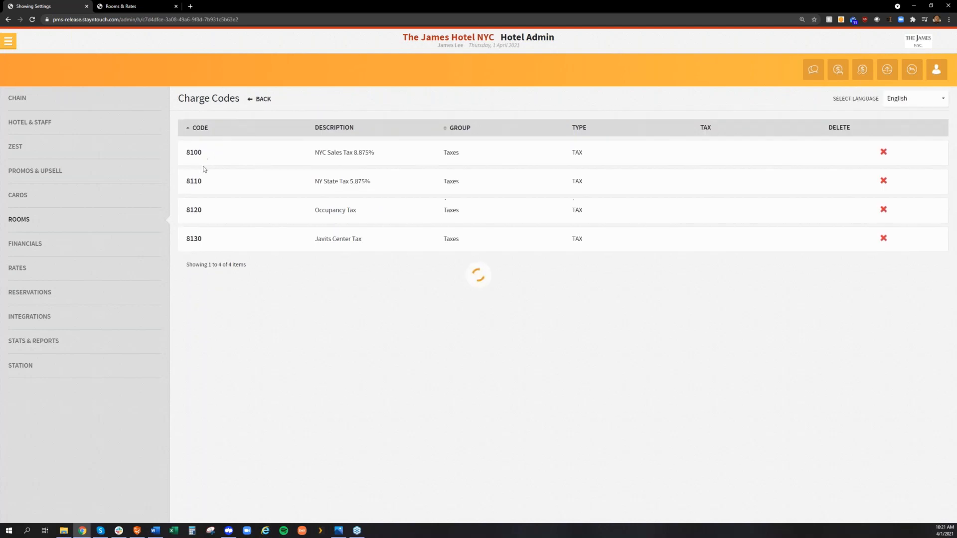
pyautogui.scroll(-4, 262, 409)
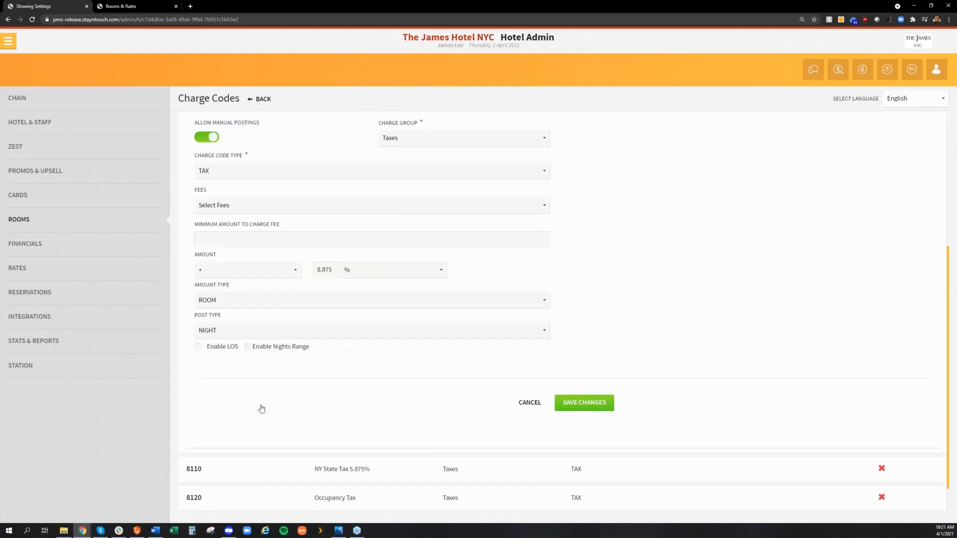
pyautogui.scroll(-1, 262, 408)
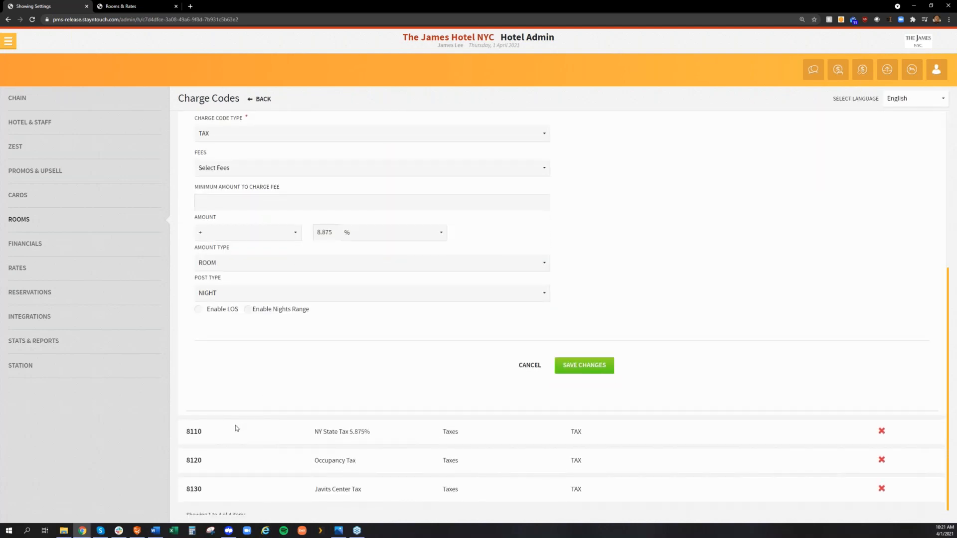
pyautogui.click(199, 309)
pyautogui.click(295, 370)
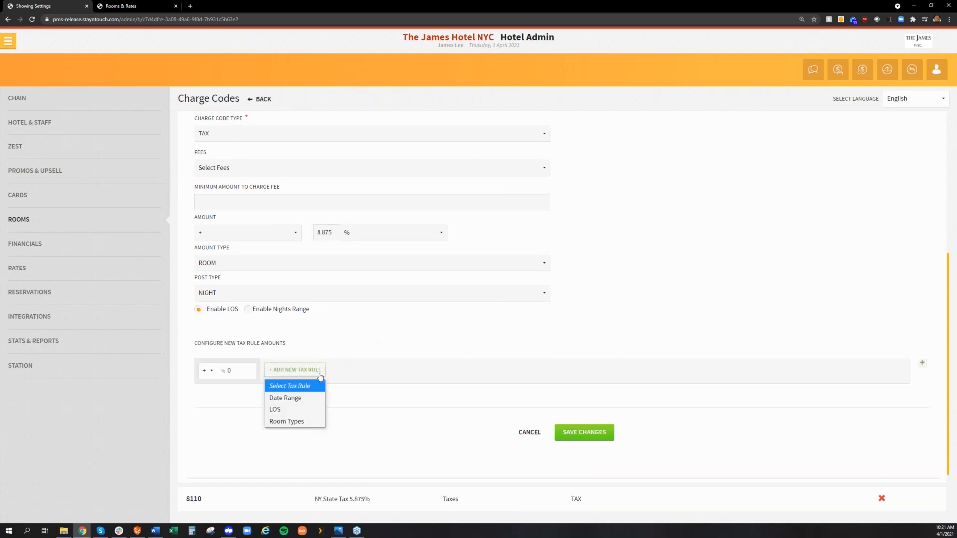
pyautogui.click(298, 410)
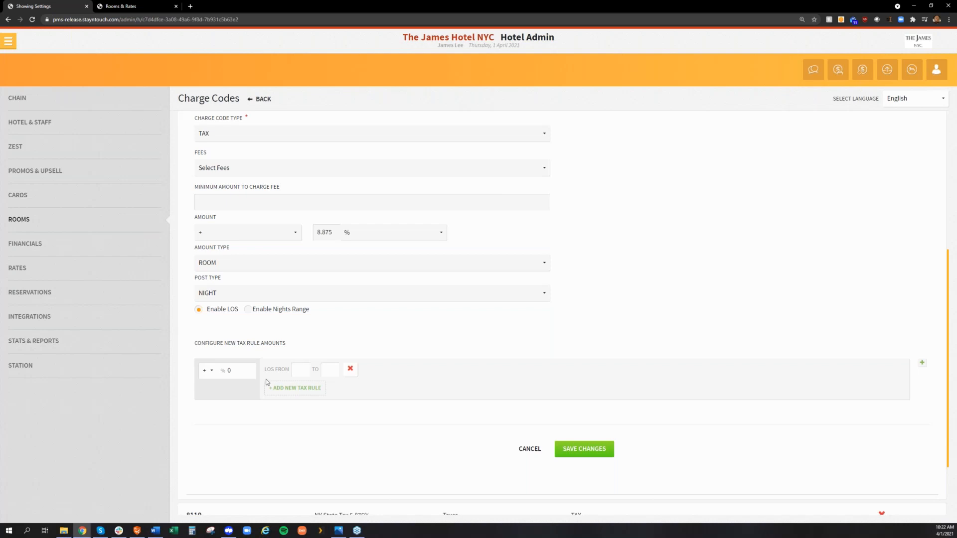
# Set the 0% tax rule's LOS range from 31 to 365 and save charge code 8100
pyautogui.click(309, 369)
pyautogui.write('31')
pyautogui.write('3')
pyautogui.write('65')
pyautogui.click(302, 374)
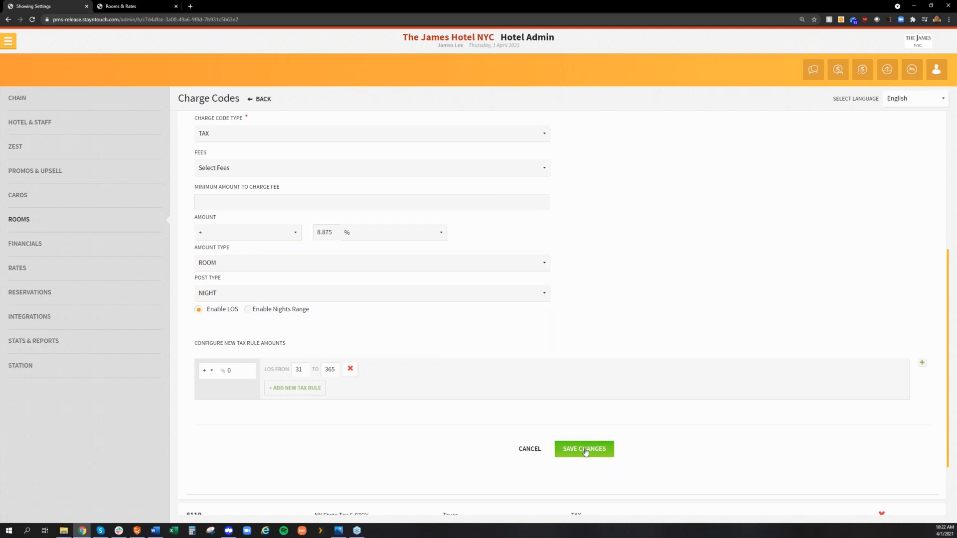
pyautogui.click(585, 450)
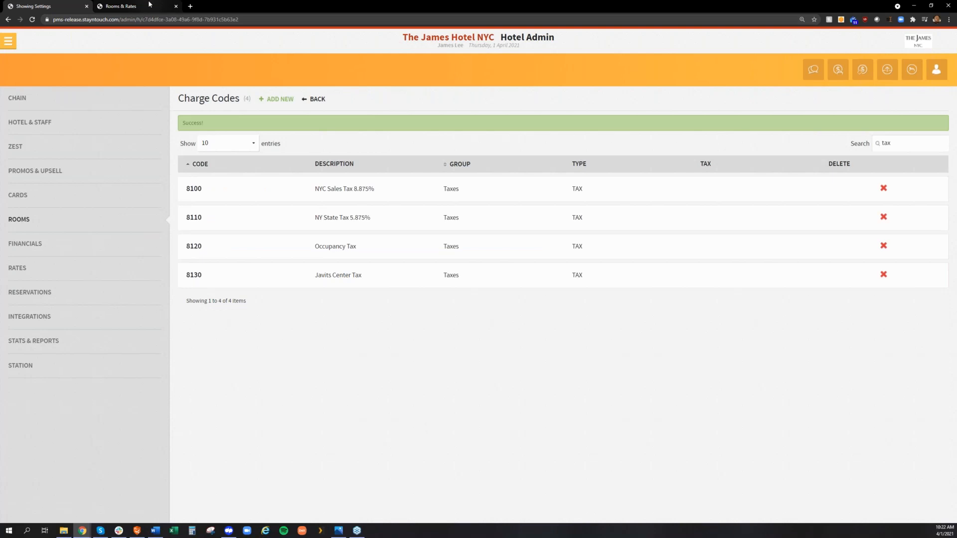
# Switch to the Rooms & Rates tab, search rates for 29 nights and examine the Tax Demo Rate taxes for Standard Room One King
pyautogui.click(121, 6)
pyautogui.click(55, 50)
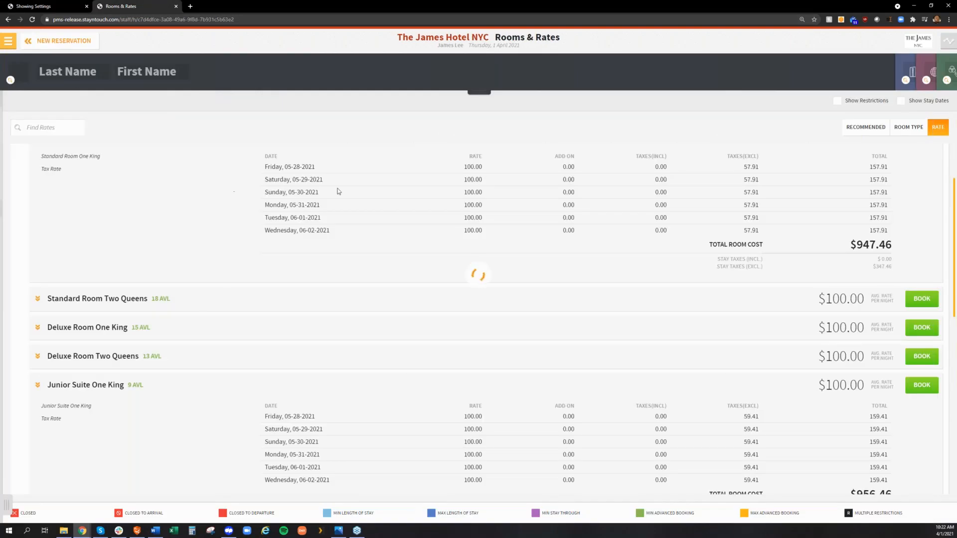
pyautogui.write('29')
pyautogui.click(469, 278)
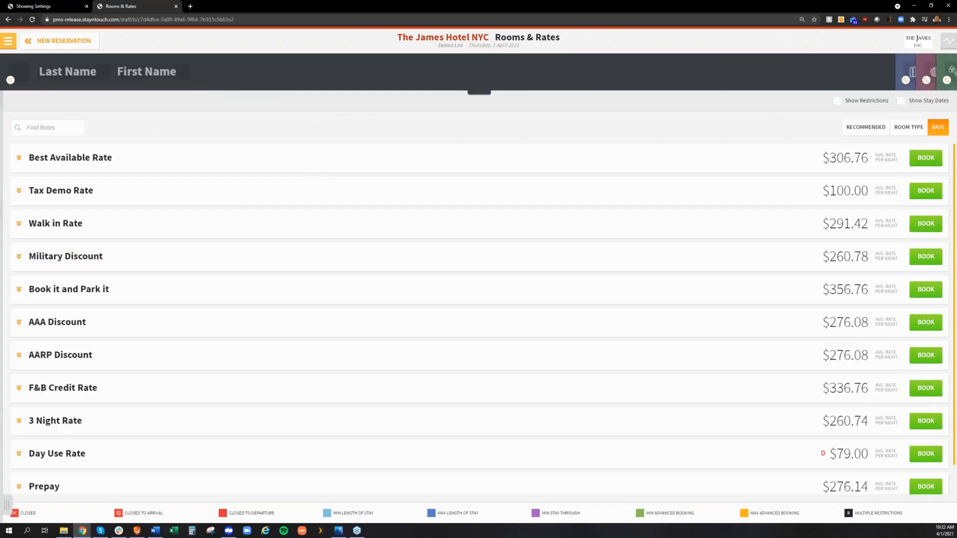
pyautogui.click(305, 194)
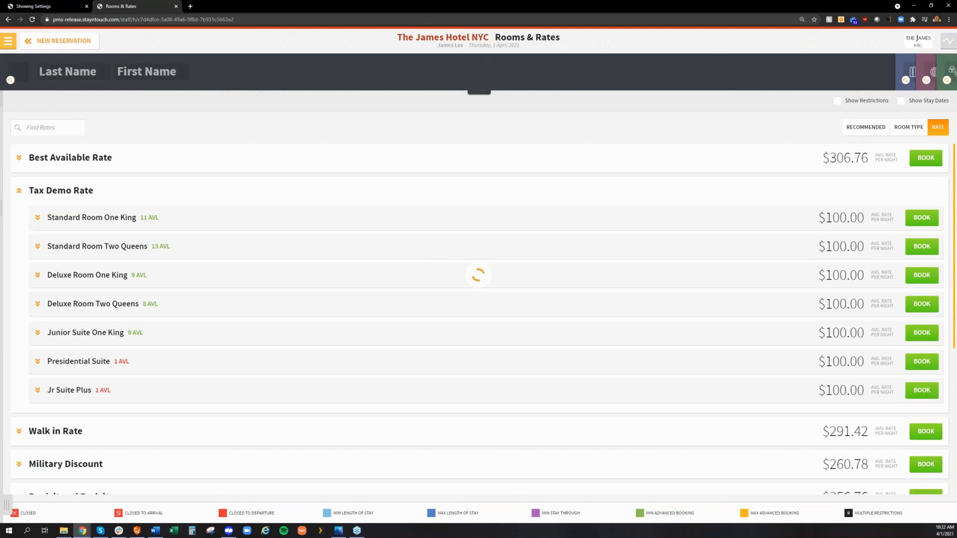
pyautogui.click(356, 224)
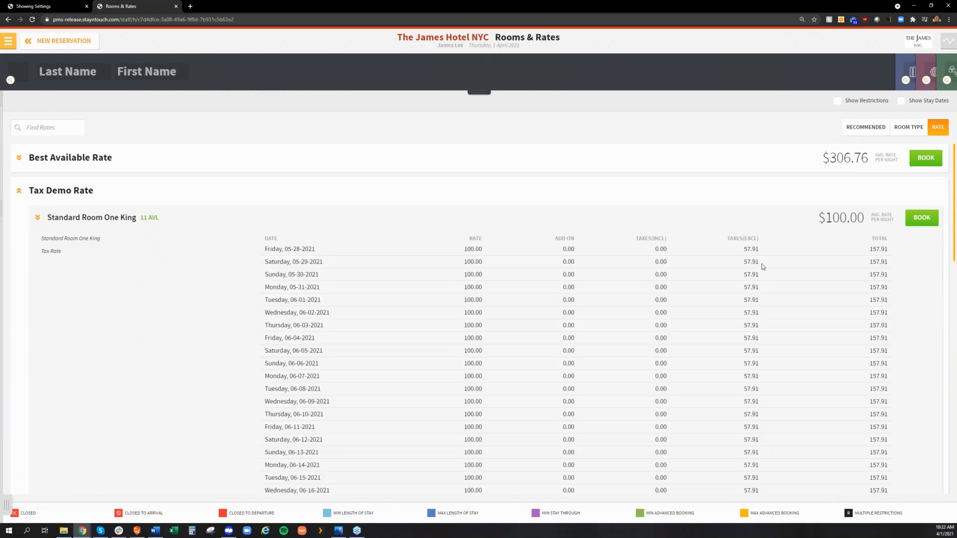
pyautogui.scroll(-2, 762, 269)
pyautogui.scroll(2, 763, 277)
# Start a new search for 33 nights and examine the nightly taxes for Standard Room One King under Tax Demo Rate
pyautogui.click(64, 41)
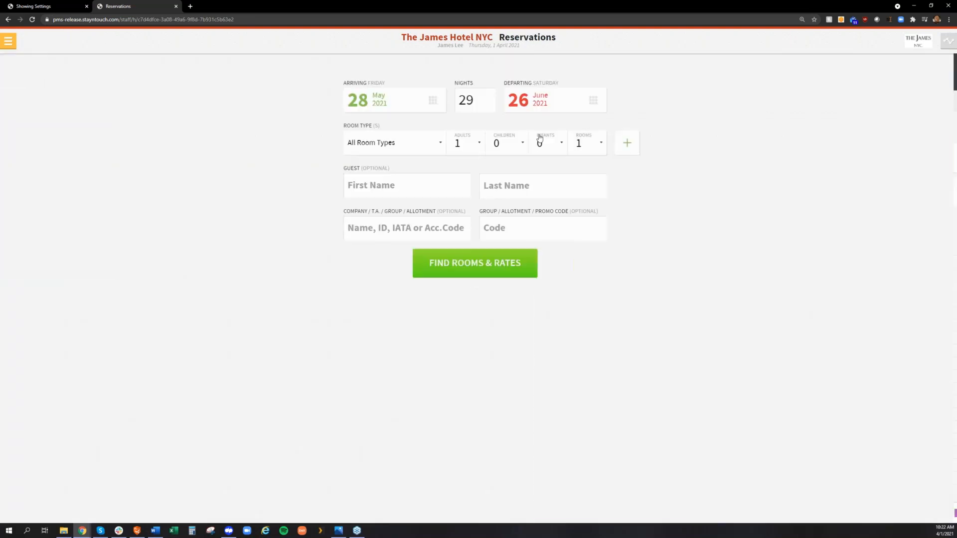
pyautogui.write('33')
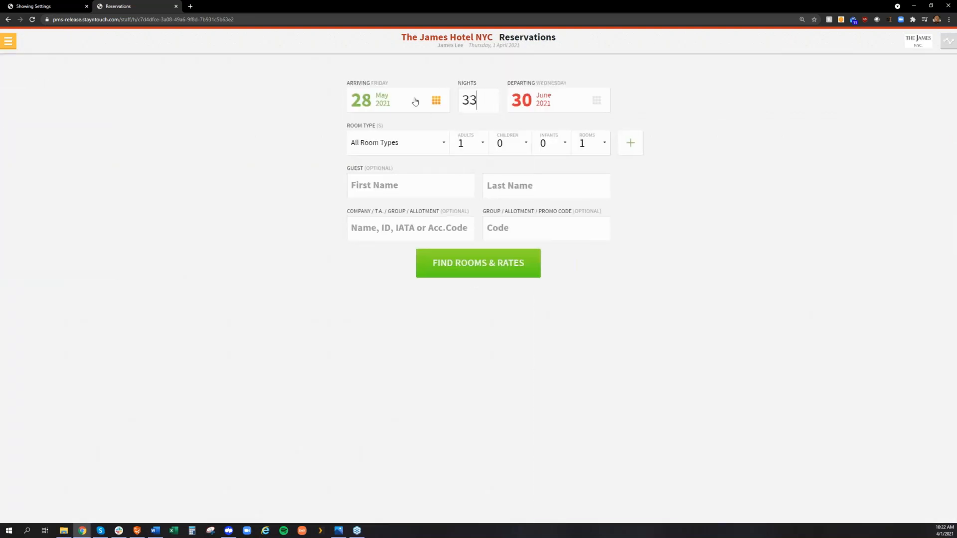
pyautogui.click(467, 273)
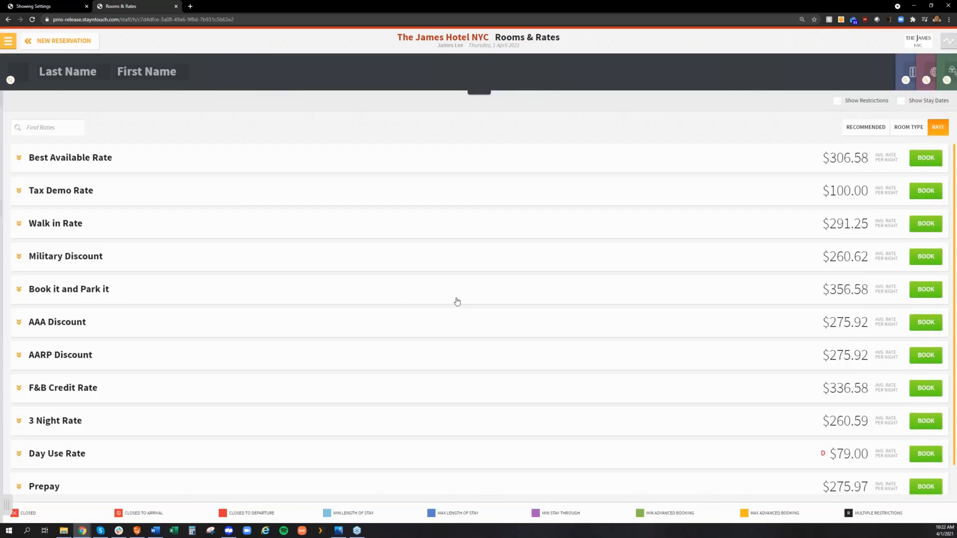
pyautogui.click(474, 197)
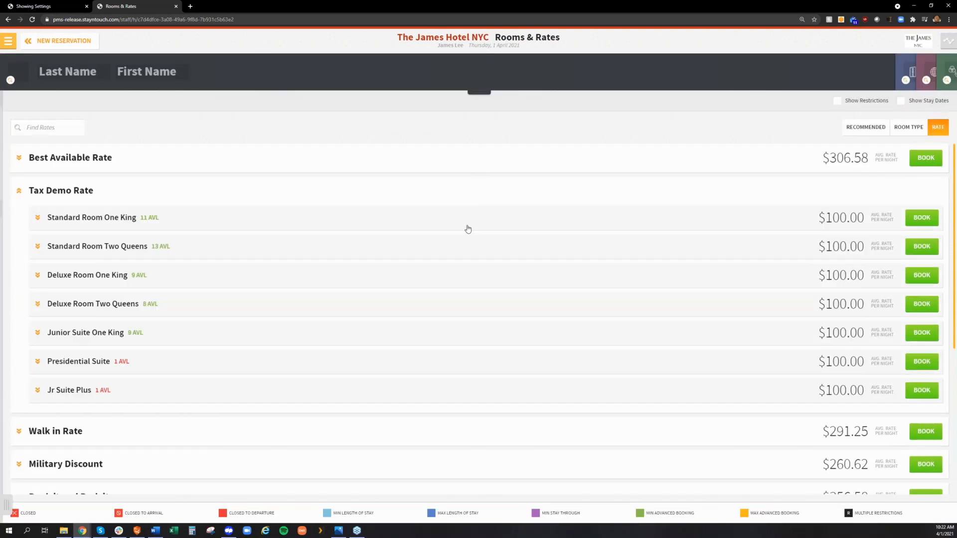
pyautogui.click(468, 231)
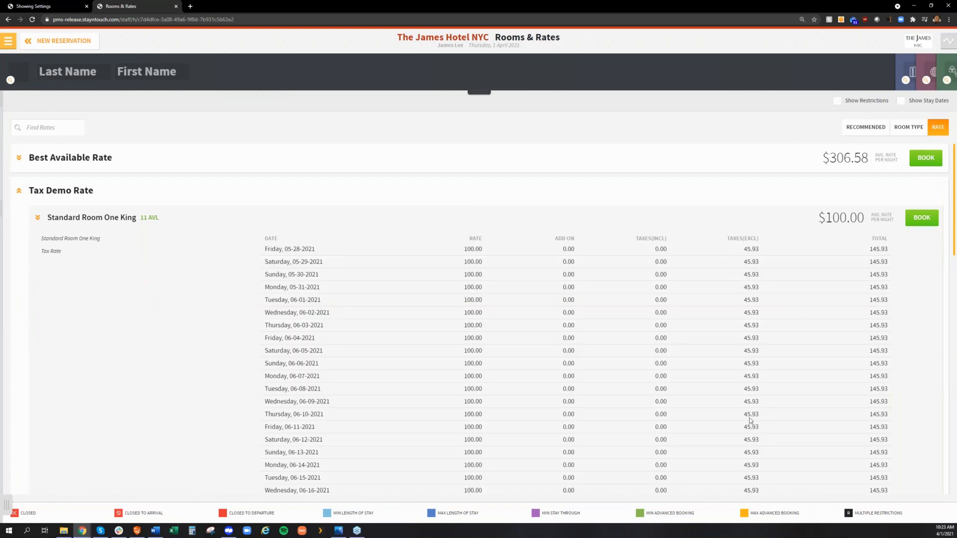
pyautogui.scroll(-1, 734, 335)
pyautogui.scroll(-5, 734, 336)
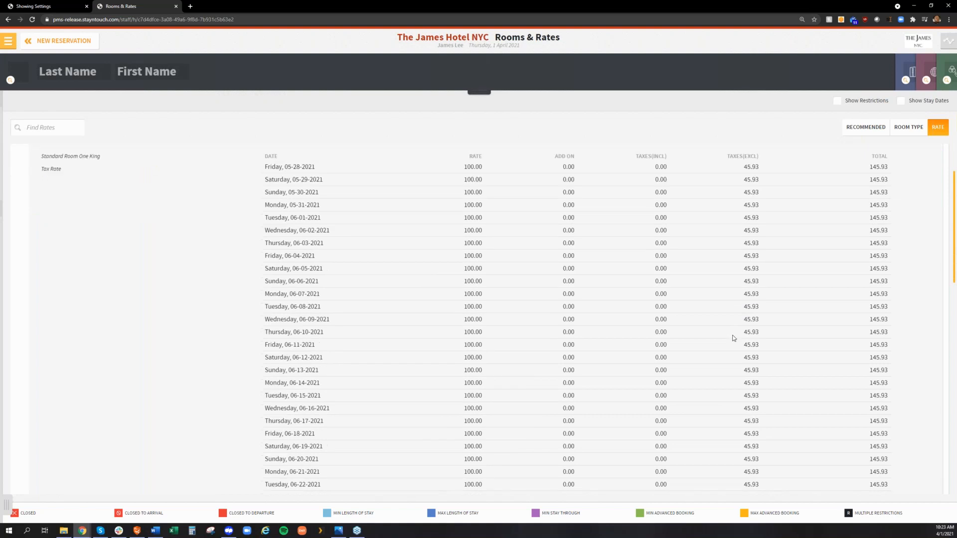
pyautogui.scroll(6, 734, 350)
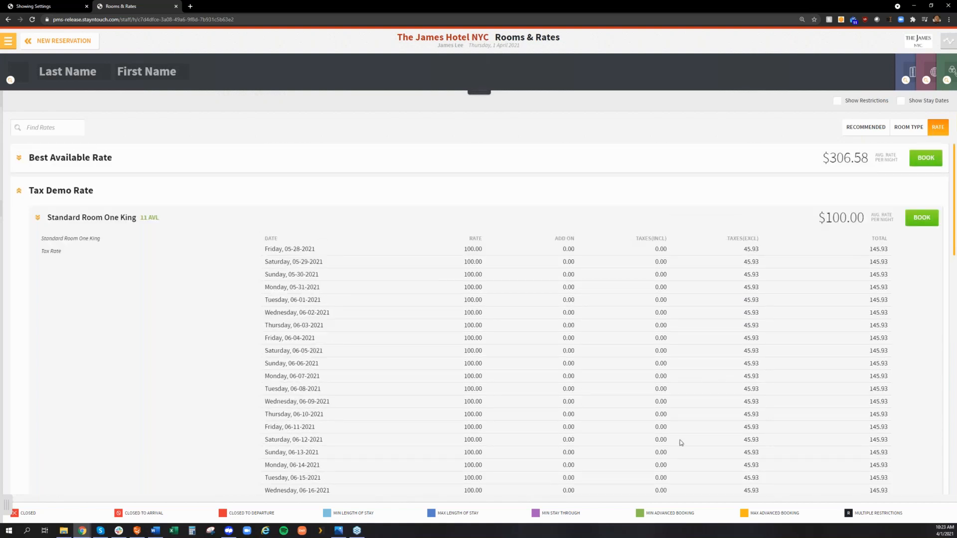
# Return to the hotel admin tab, delete the LOS tax rule from charge code 8100 and save it
pyautogui.click(53, 5)
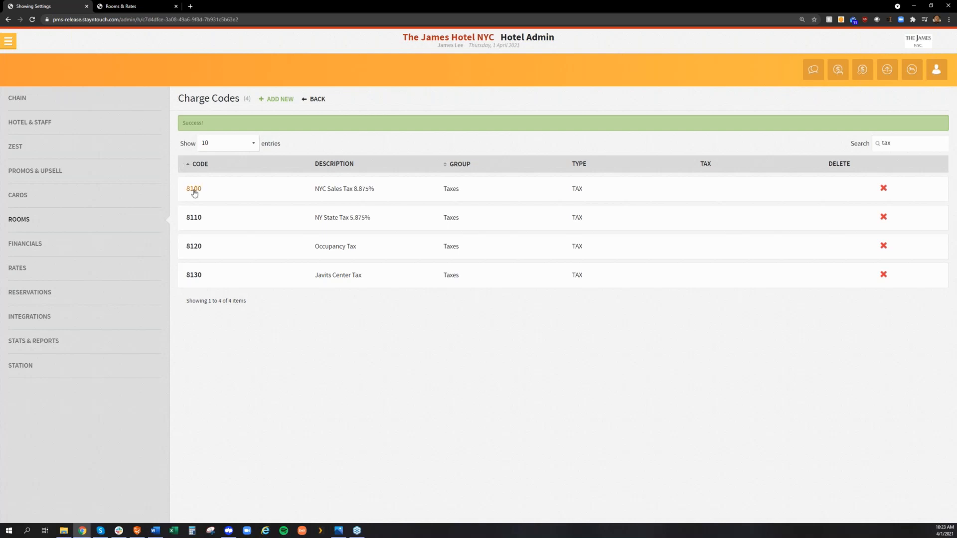
pyautogui.click(194, 189)
pyautogui.scroll(-6, 327, 422)
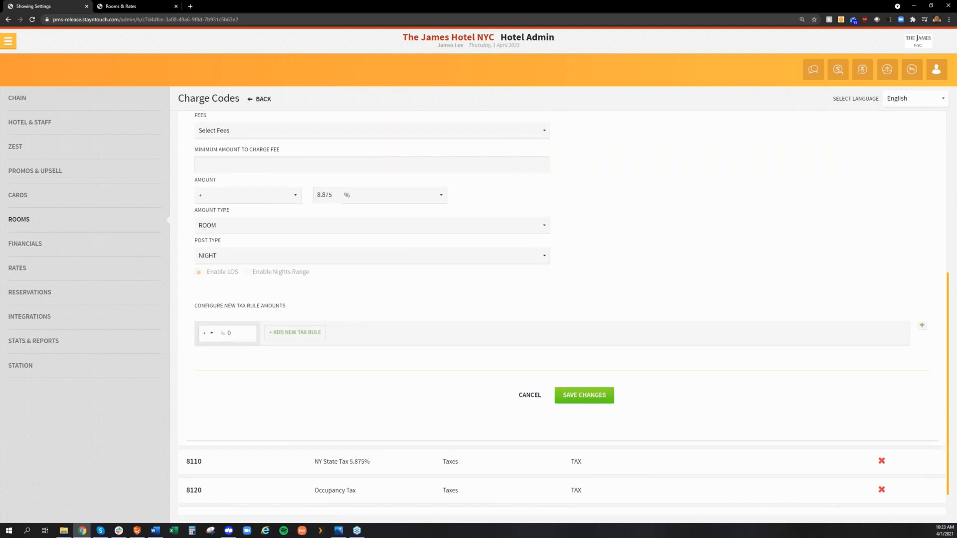
pyautogui.click(575, 400)
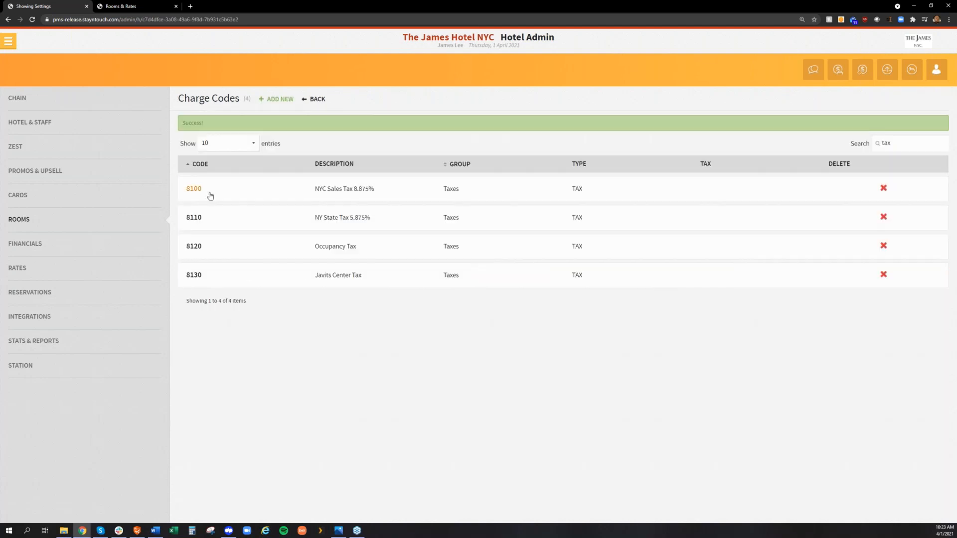
# Open charge code 8100, enable the nights range option and add a Nights Range tax rule
pyautogui.click(210, 194)
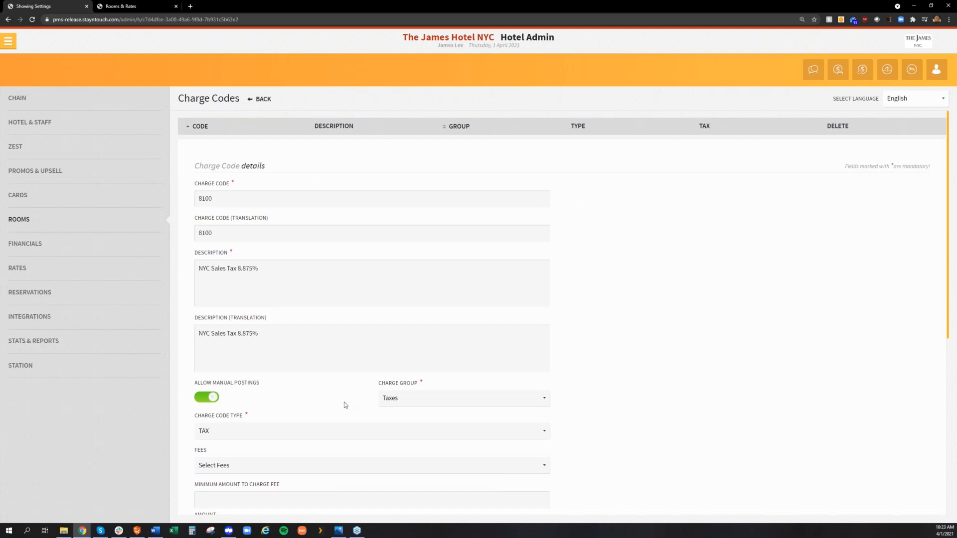
pyautogui.scroll(-2, 344, 401)
pyautogui.scroll(-2, 343, 402)
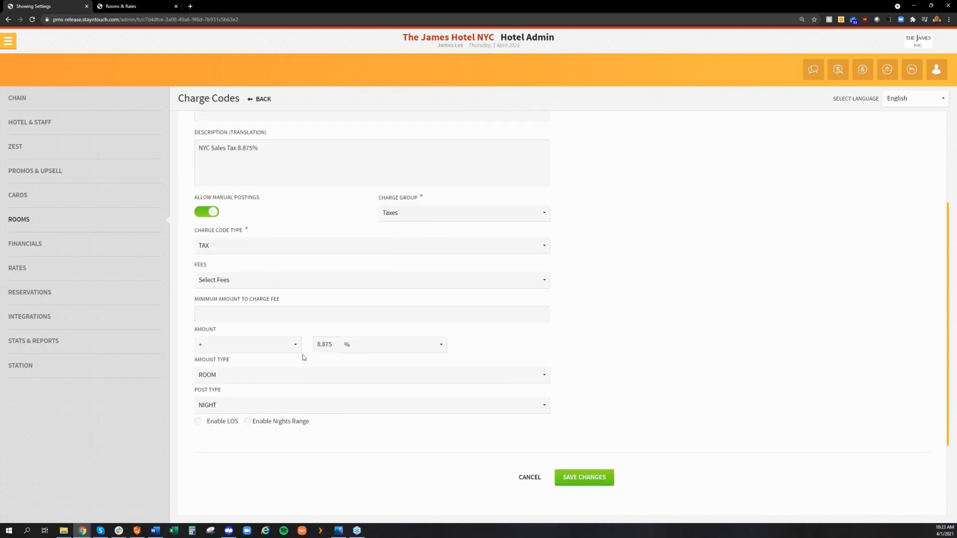
pyautogui.click(266, 425)
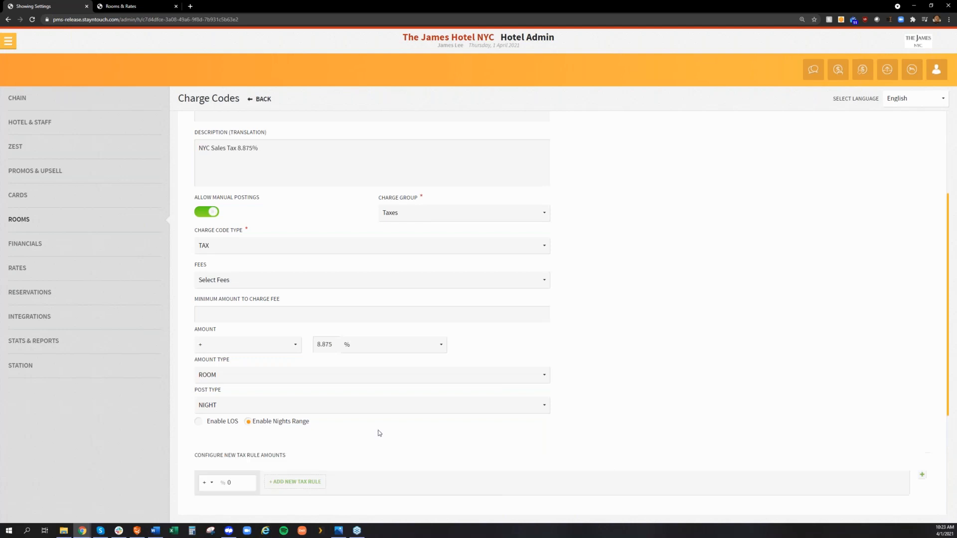
pyautogui.click(292, 482)
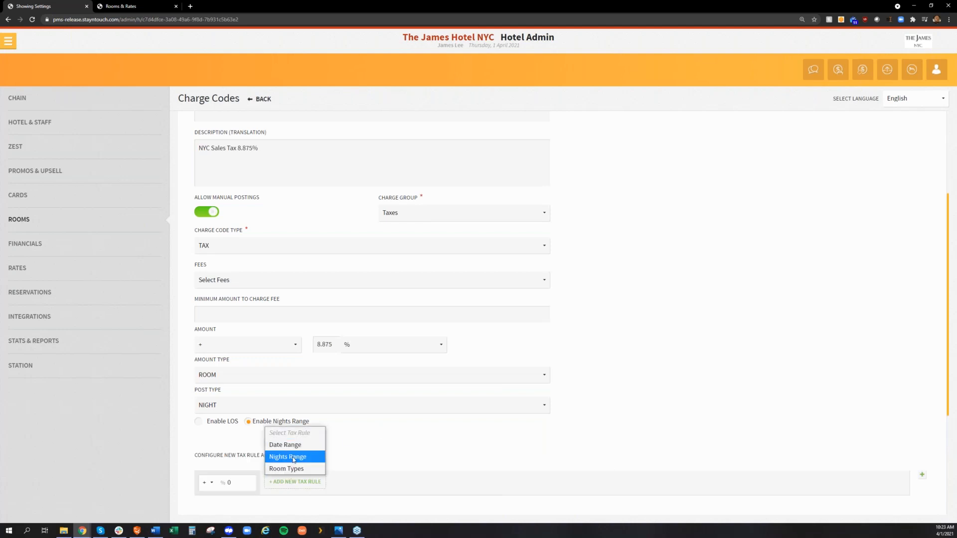
pyautogui.click(293, 458)
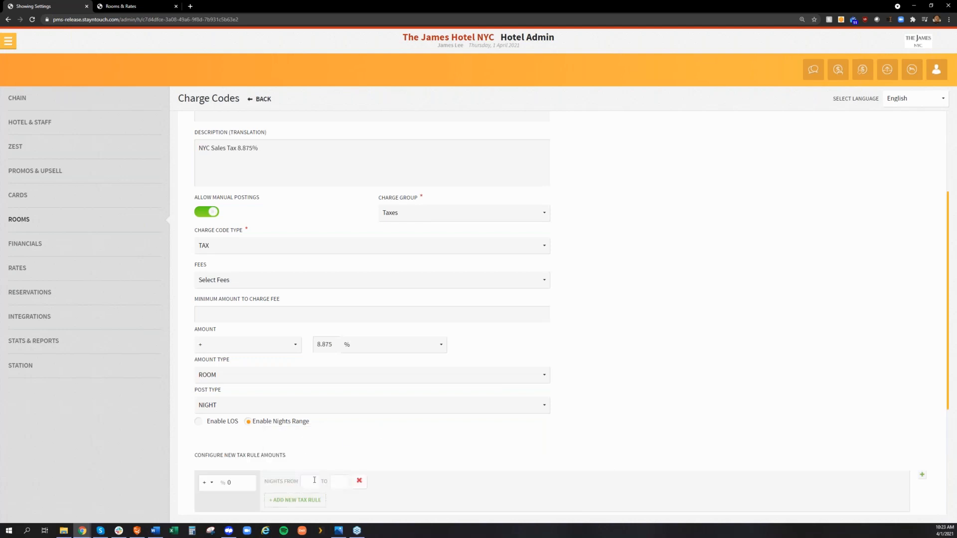
# Set the new tax rule to apply from night 15 to 30 at 5.875%
pyautogui.click(309, 481)
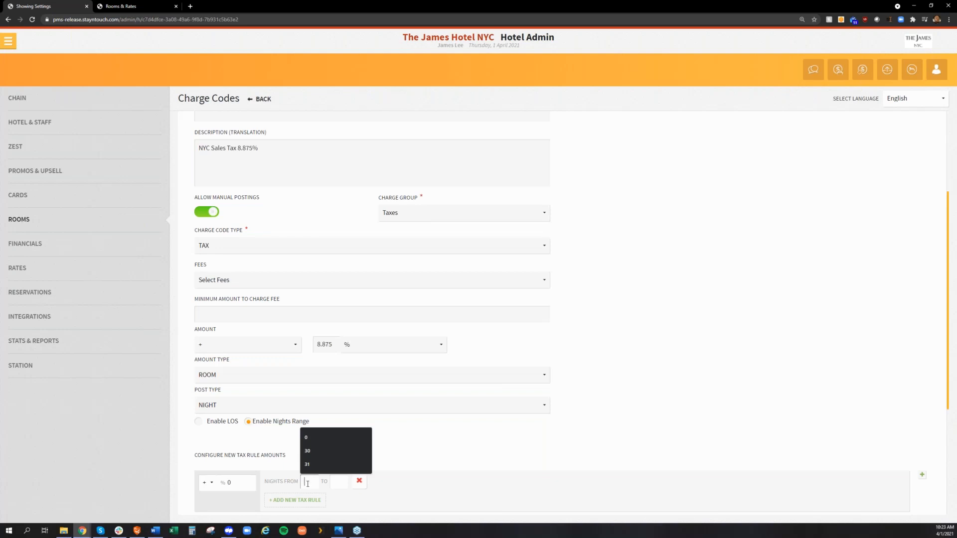
pyautogui.write('15')
pyautogui.press('Tab')
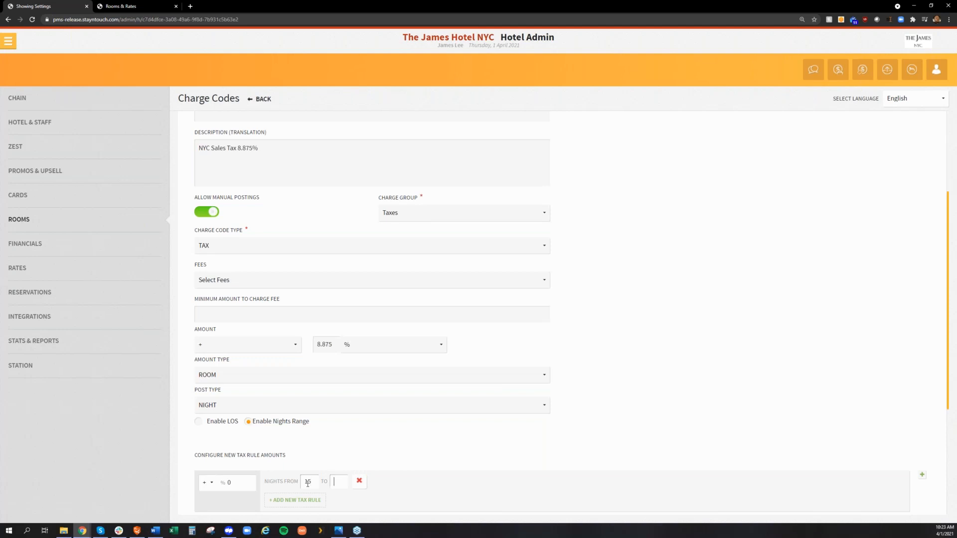
pyautogui.write('30')
pyautogui.click(251, 488)
pyautogui.hotkey('ctrl', 'a')
pyautogui.write('5.875')
pyautogui.press('Tab')
pyautogui.click(922, 475)
pyautogui.scroll(-3, 542, 476)
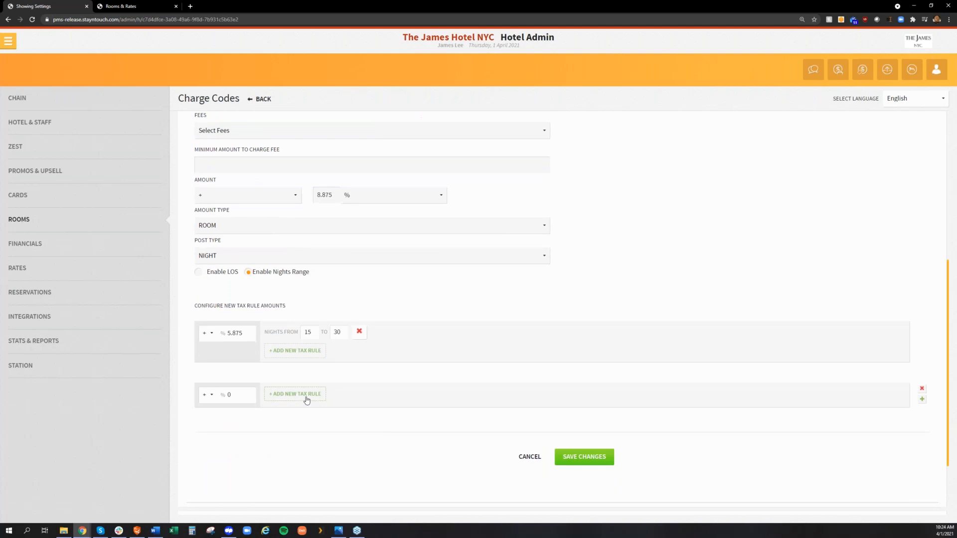
pyautogui.click(306, 395)
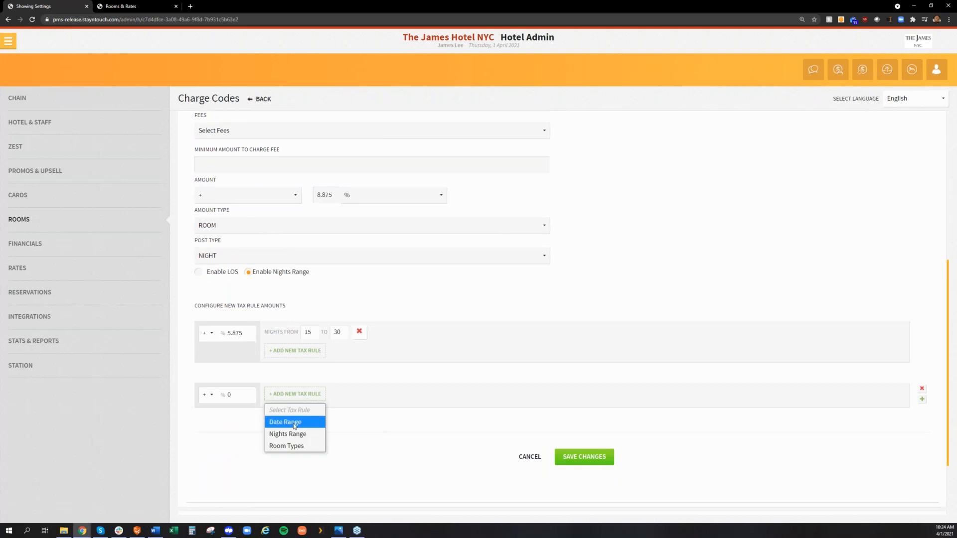
pyautogui.click(294, 424)
pyautogui.click(332, 397)
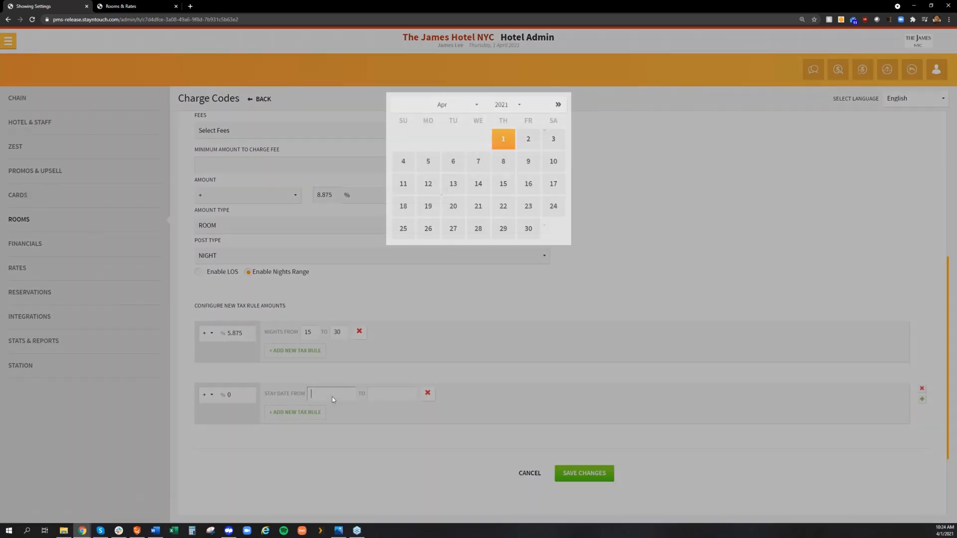
pyautogui.click(297, 401)
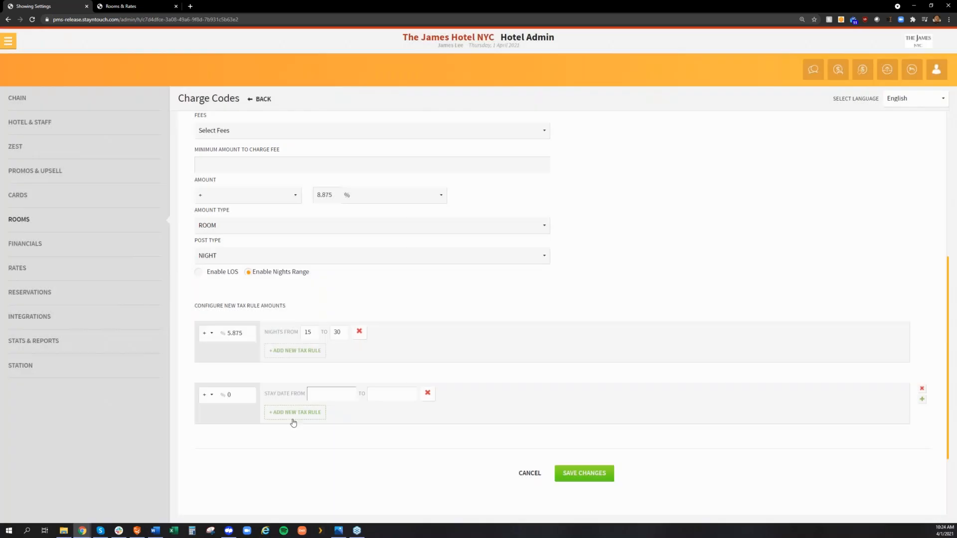
pyautogui.click(922, 389)
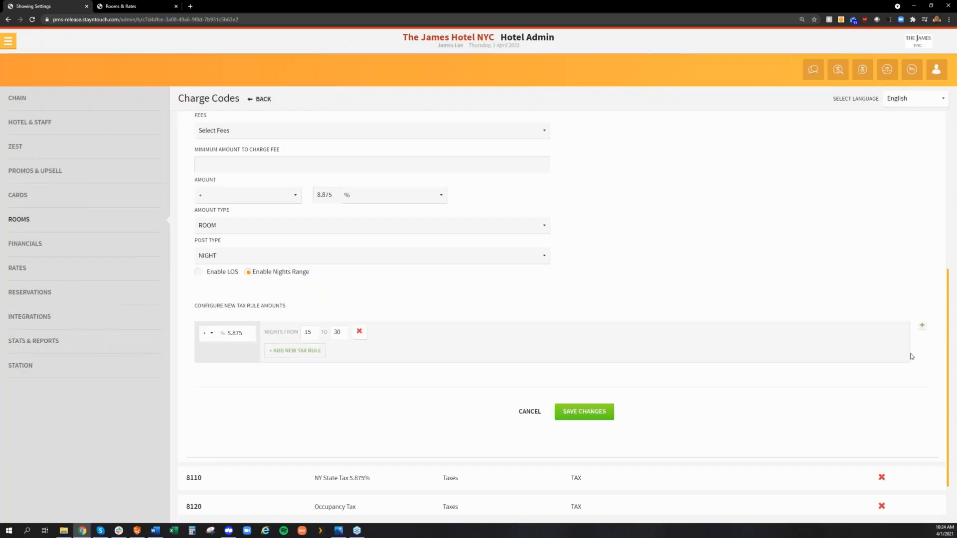
# Add a second tax rule of 0% for nights 31 to 365 and save charge code 8100
pyautogui.click(922, 325)
pyautogui.click(310, 394)
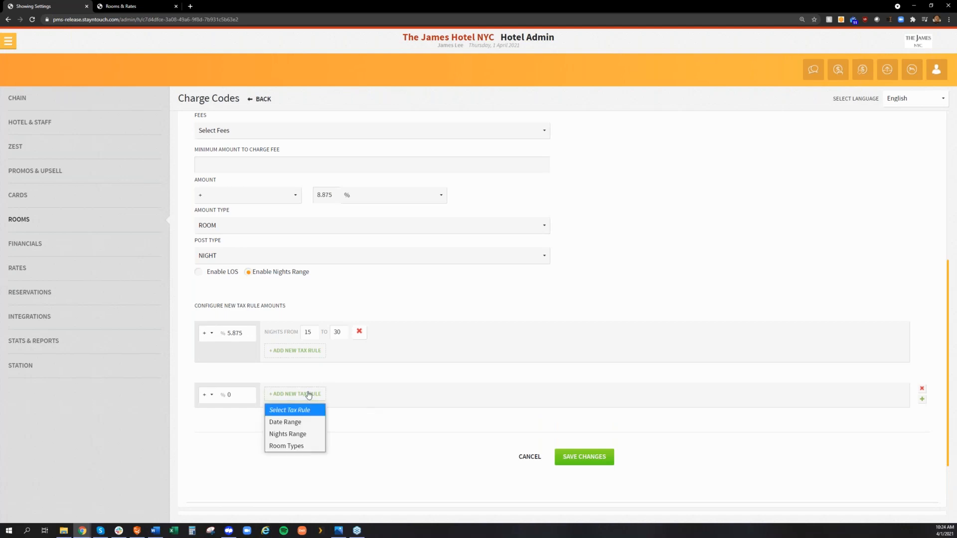
pyautogui.click(302, 433)
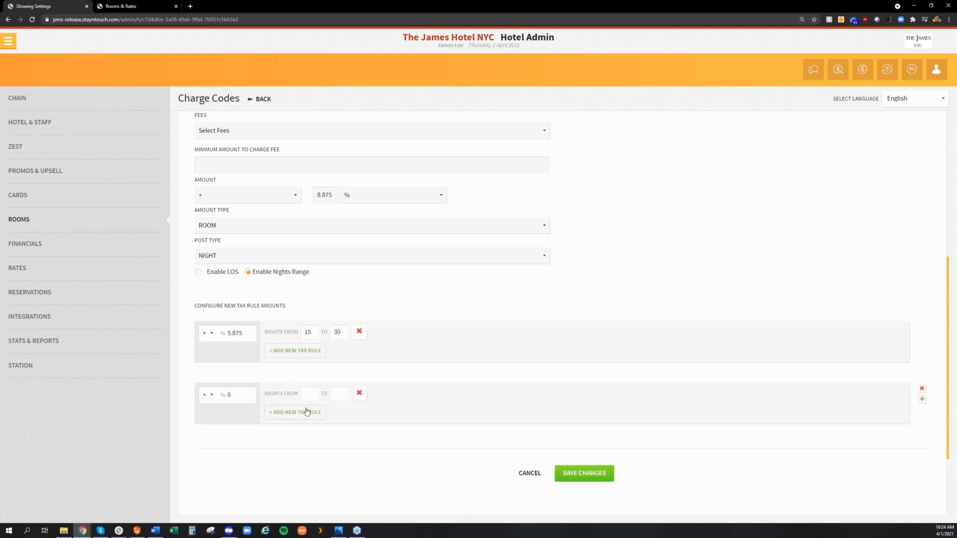
pyautogui.click(305, 394)
pyautogui.press('Down')
pyautogui.write('31365')
pyautogui.click(603, 466)
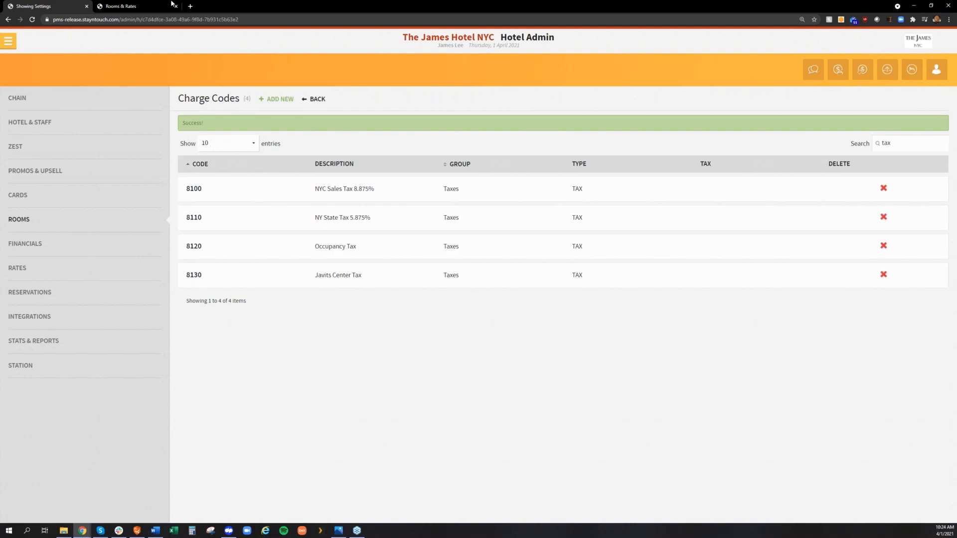
# In the Reservations tab, search rates for 33 nights and examine the nightly taxes for Standard Room One King under Tax Demo Rate
pyautogui.click(128, 6)
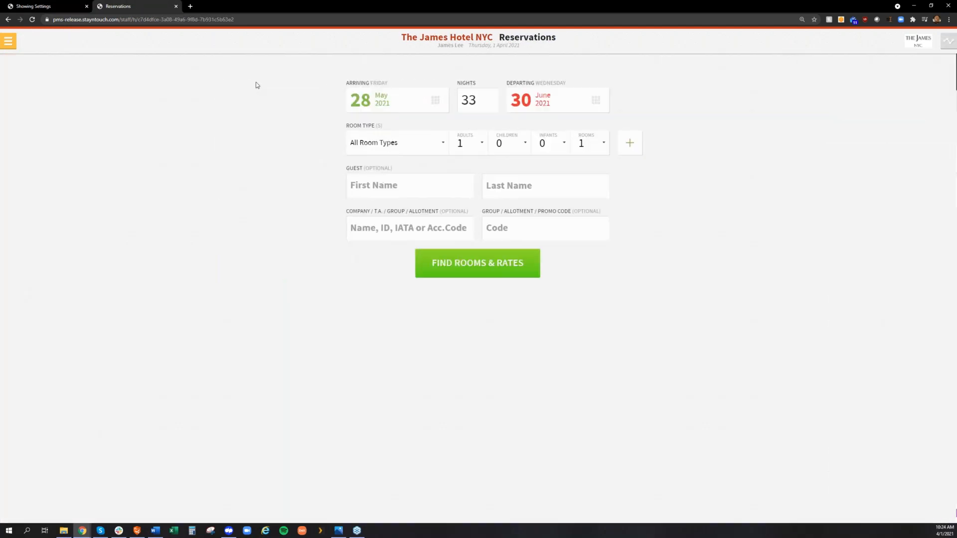
pyautogui.click(499, 99)
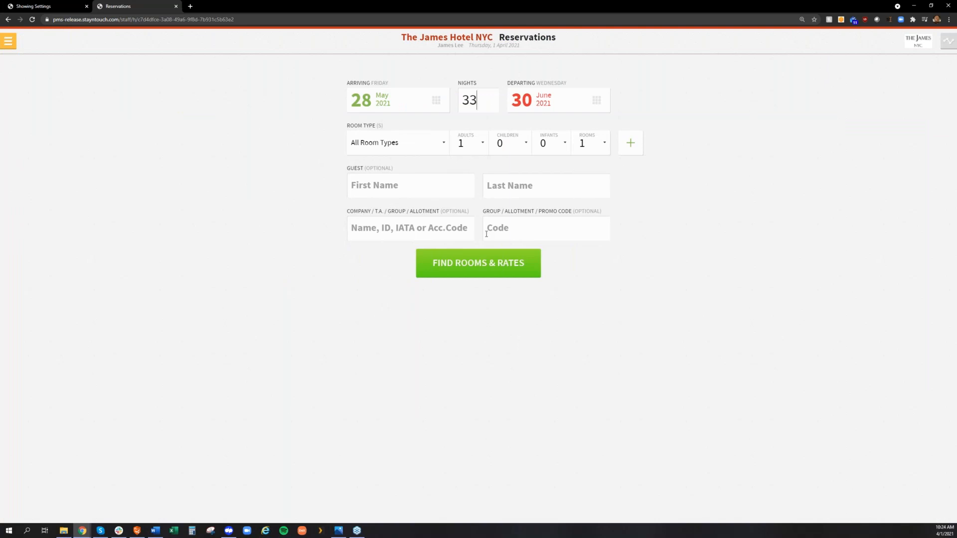
pyautogui.click(477, 269)
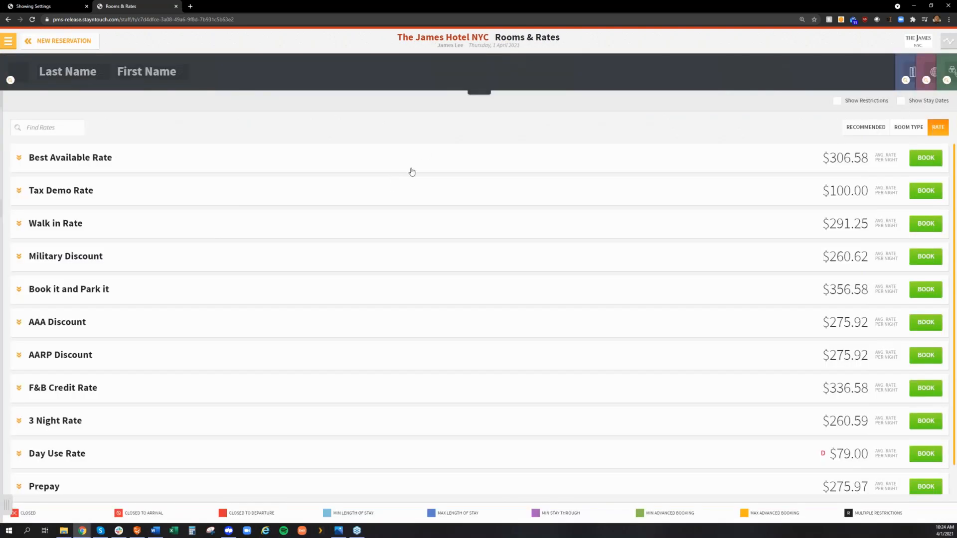
pyautogui.click(399, 191)
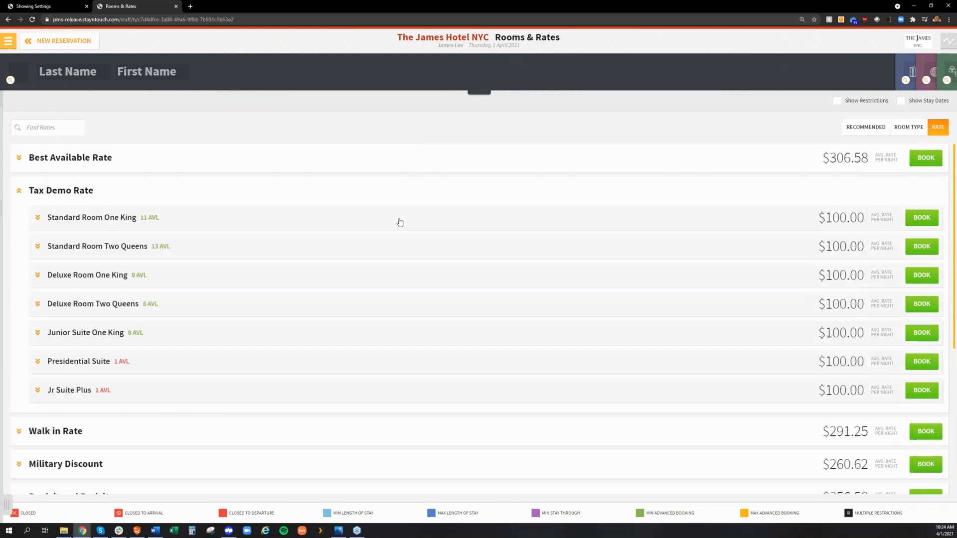
pyautogui.click(400, 222)
pyautogui.scroll(-1, 745, 265)
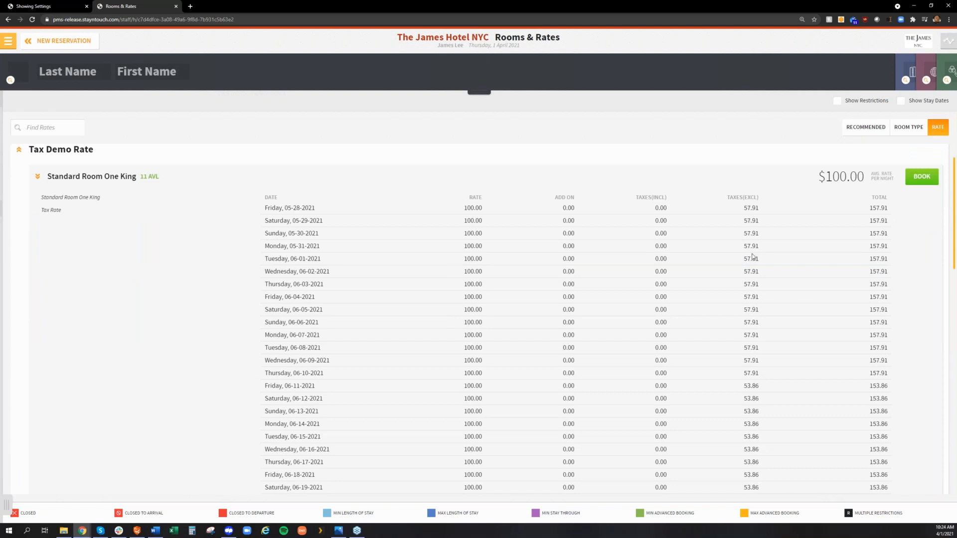
pyautogui.scroll(-1, 755, 371)
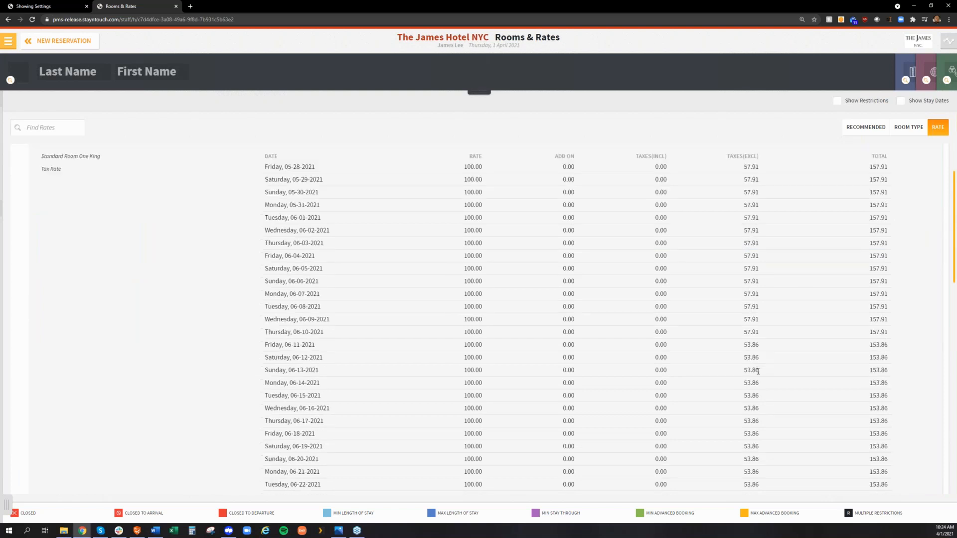
pyautogui.scroll(-4, 742, 358)
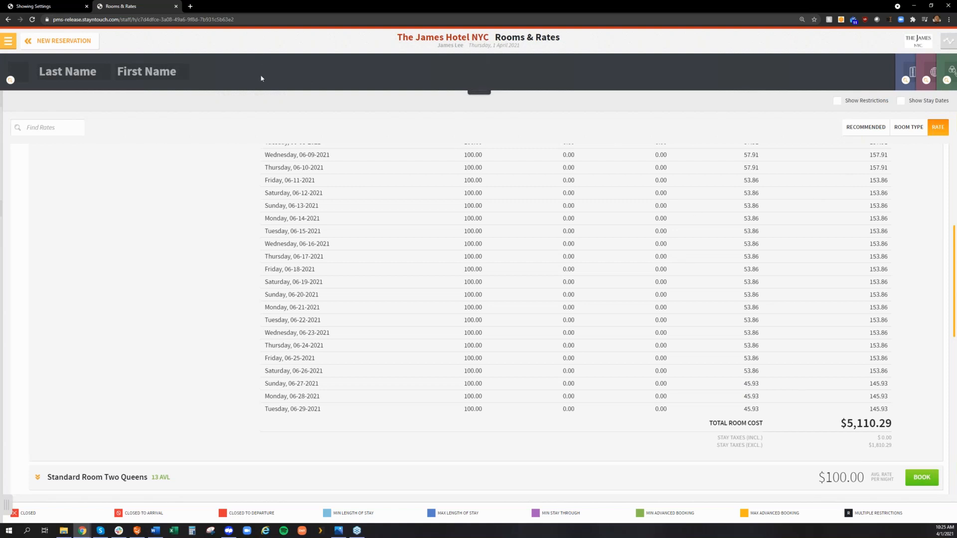
# Leave the reservation rate search and return to the Manager Dashboard
pyautogui.click(82, 40)
pyautogui.click(32, 43)
pyautogui.click(31, 67)
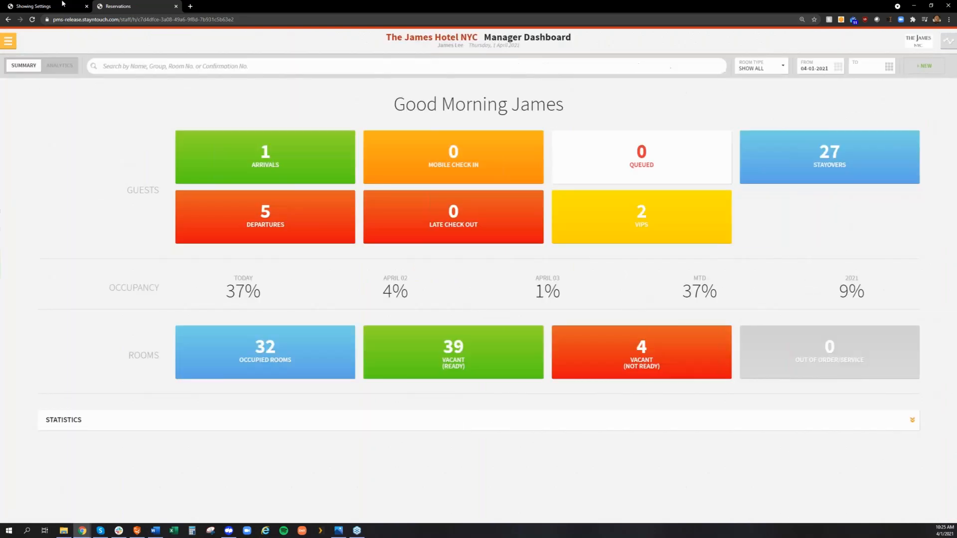
# Switch to the hotel admin tab and open the Items list under Financials
pyautogui.click(62, 5)
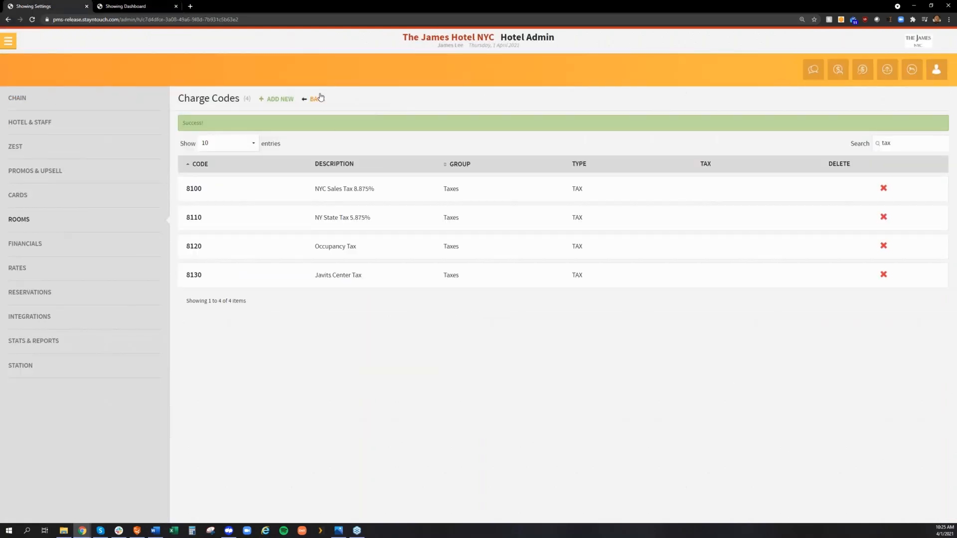
pyautogui.click(319, 99)
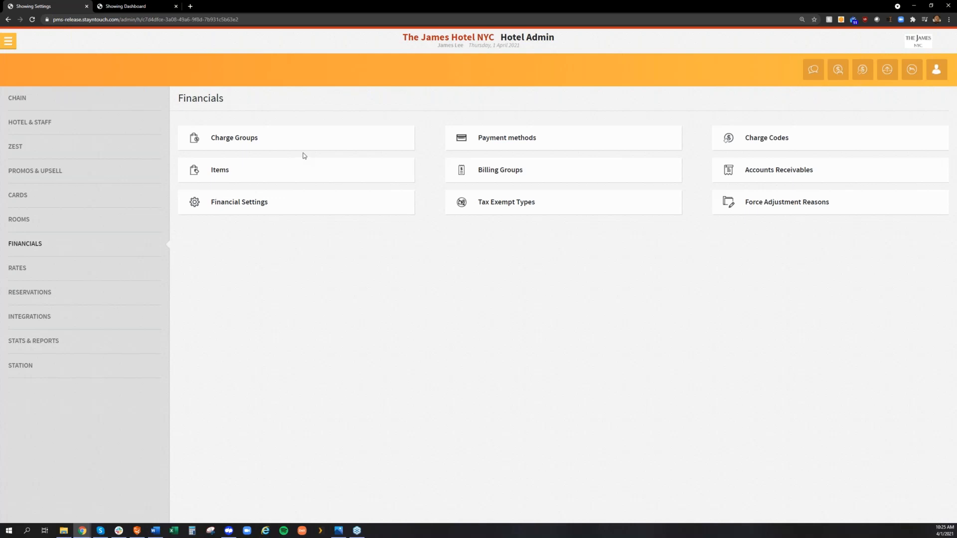
pyautogui.click(284, 176)
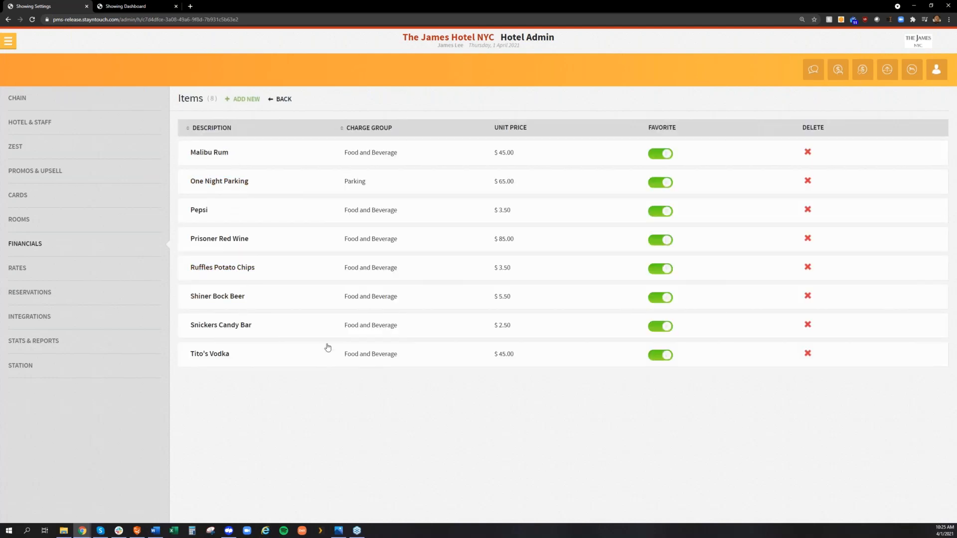
# Start a new item with the description White Wine - Prisoner and a unit price of 65.00
pyautogui.click(246, 99)
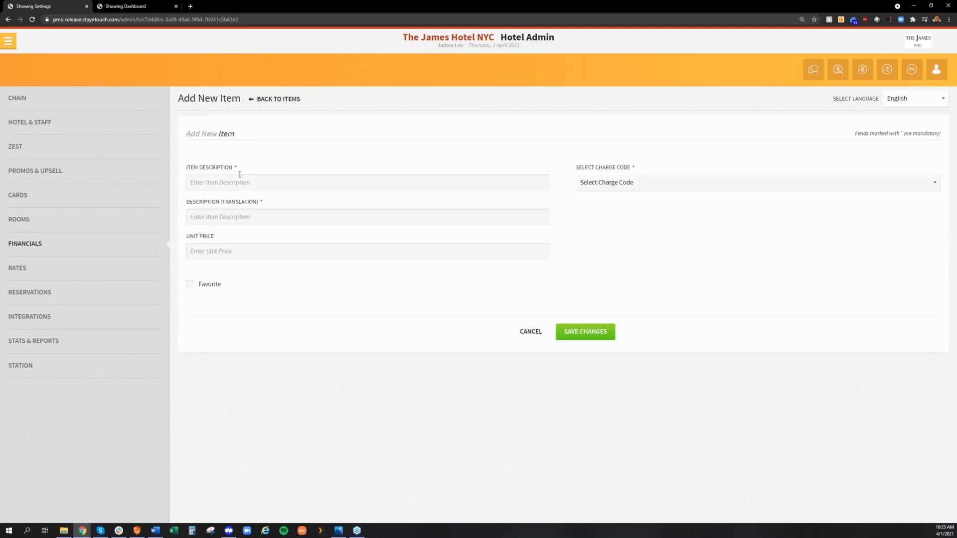
pyautogui.click(254, 180)
pyautogui.write('White Win')
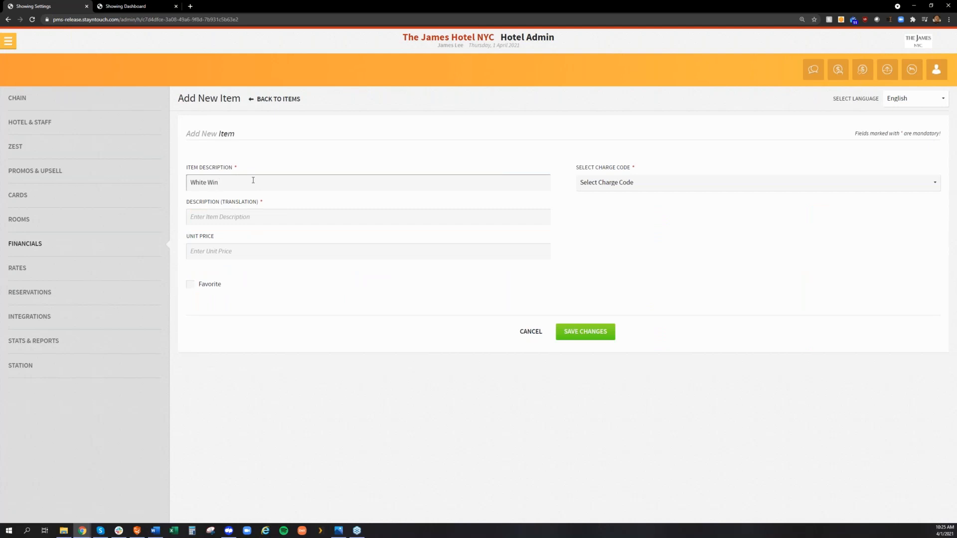
pyautogui.write('e - Prisons')
pyautogui.press('Tab')
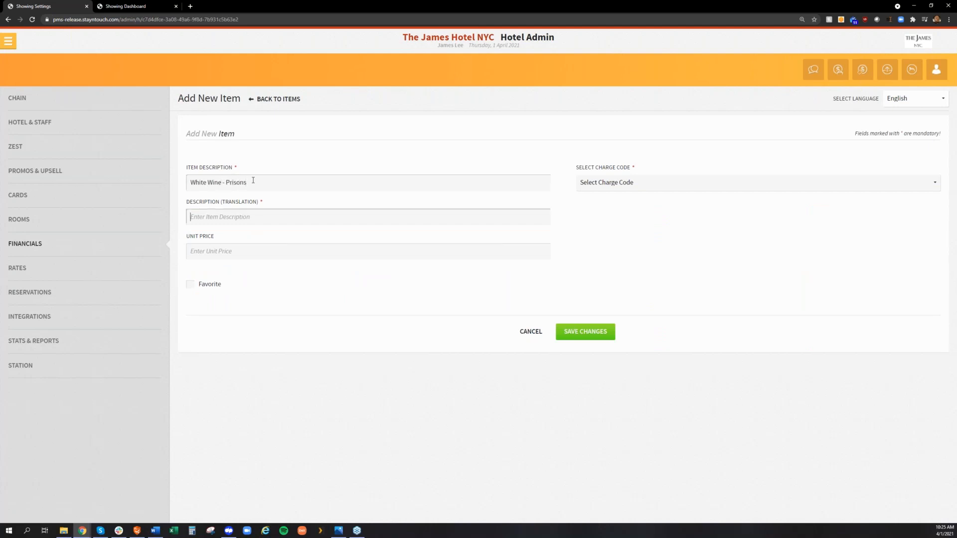
pyautogui.press('BackSpace')
pyautogui.write('er')
pyautogui.click(224, 218)
pyautogui.press('Tab')
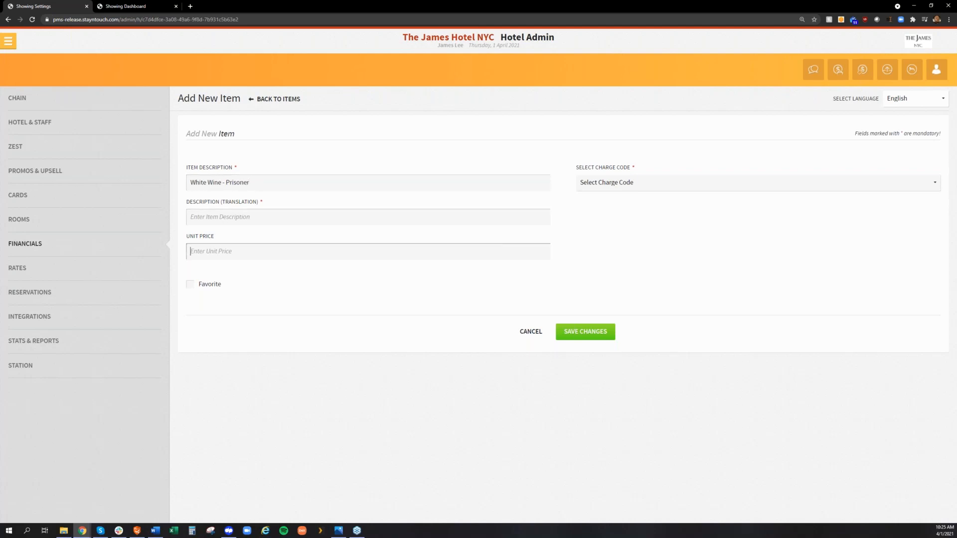
pyautogui.write('65.00')
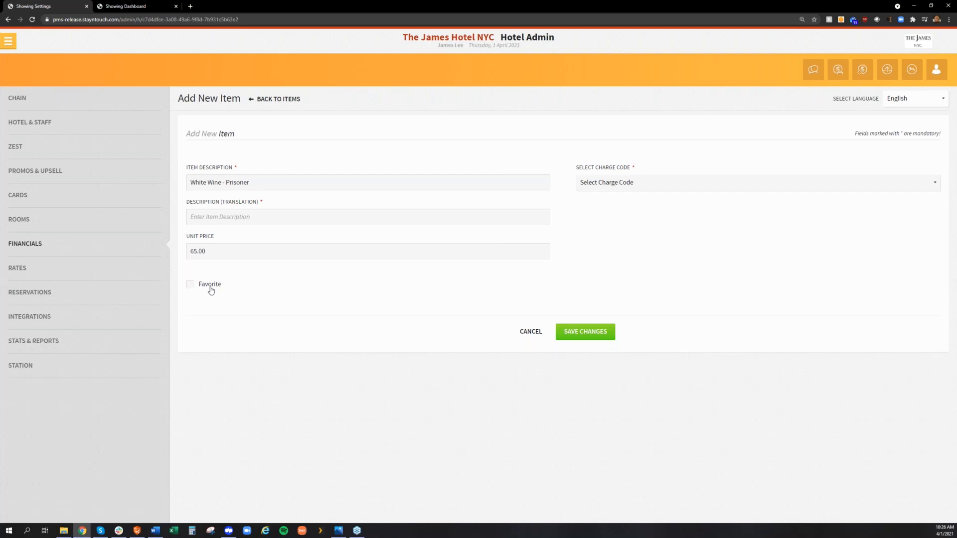
# Mark the item as a favorite, assign it the Mini Bar Beverage charge code and save it
pyautogui.click(211, 290)
pyautogui.click(776, 185)
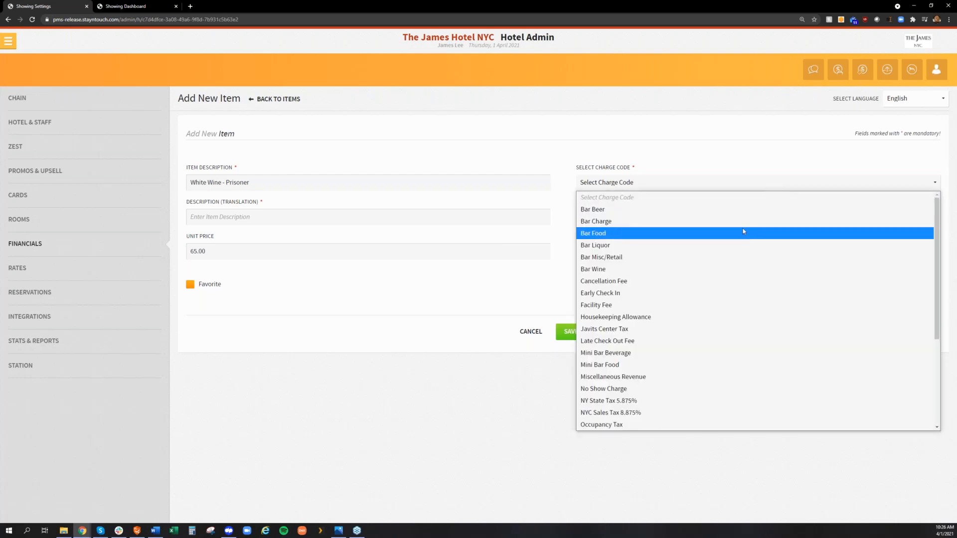
pyautogui.scroll(-5, 723, 299)
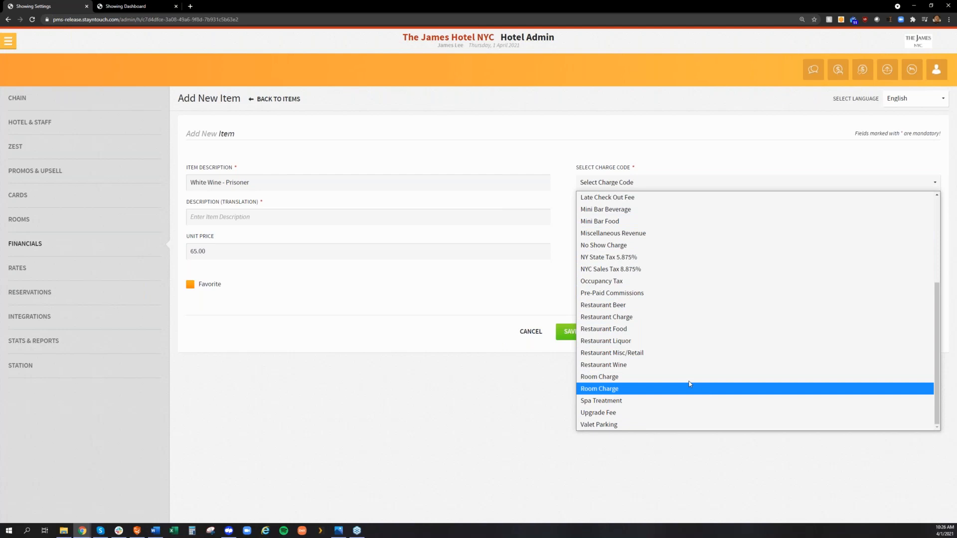
pyautogui.scroll(4, 649, 312)
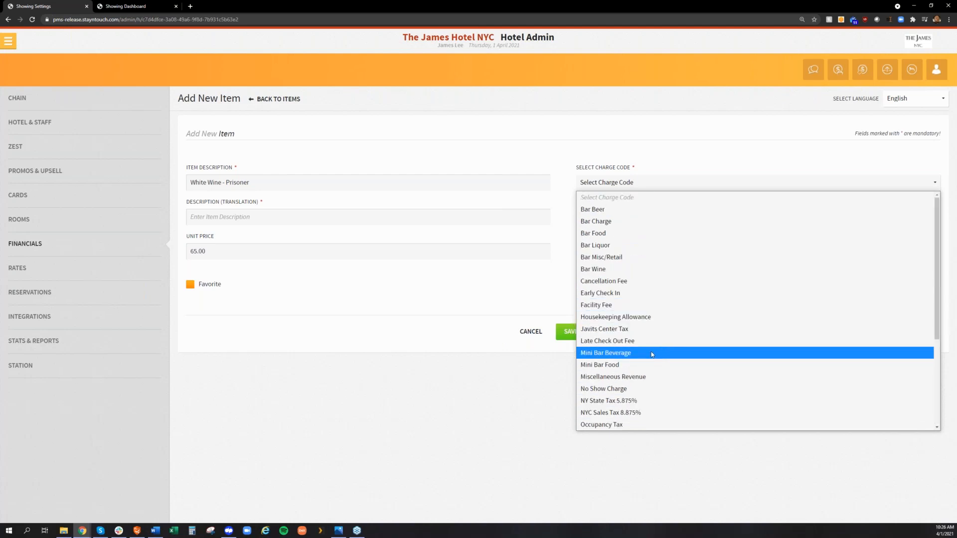
pyautogui.click(654, 354)
pyautogui.click(593, 337)
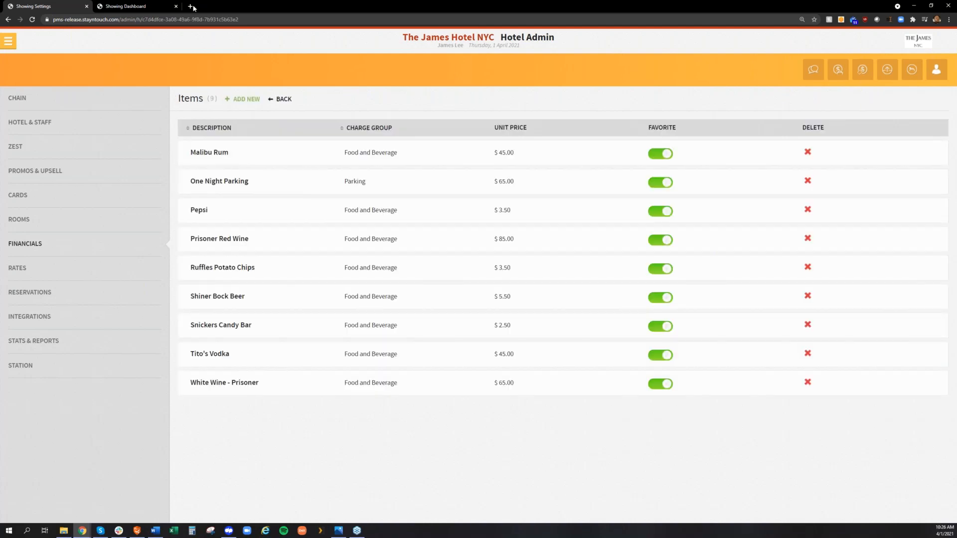
# Switch to the front desk tab, open the bill of the stayover guest in room 0107 and start adding a charge
pyautogui.click(131, 4)
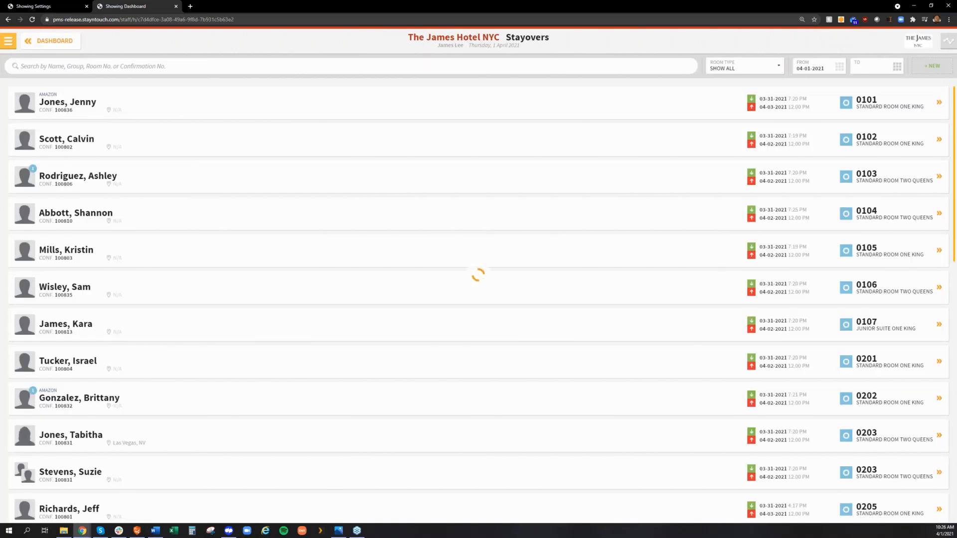
pyautogui.click(452, 336)
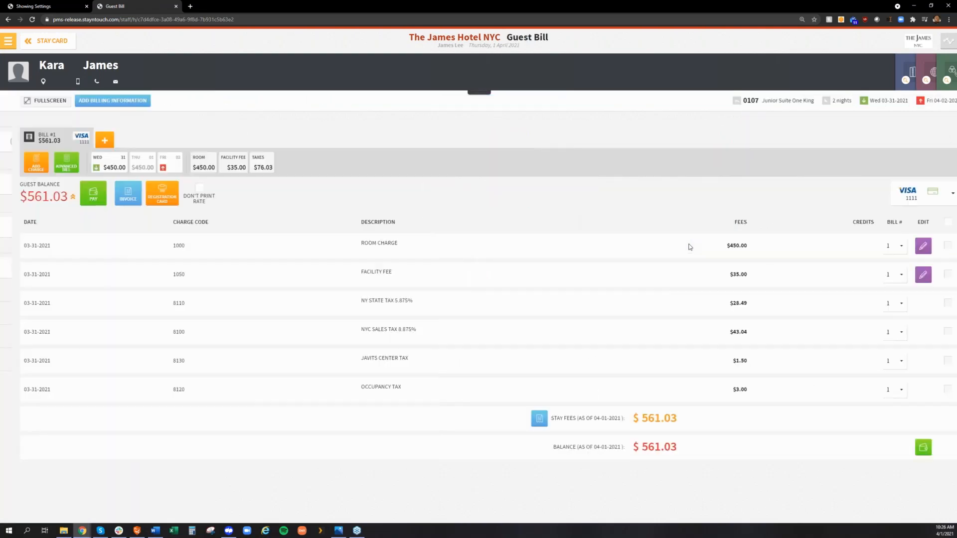
pyautogui.click(23, 167)
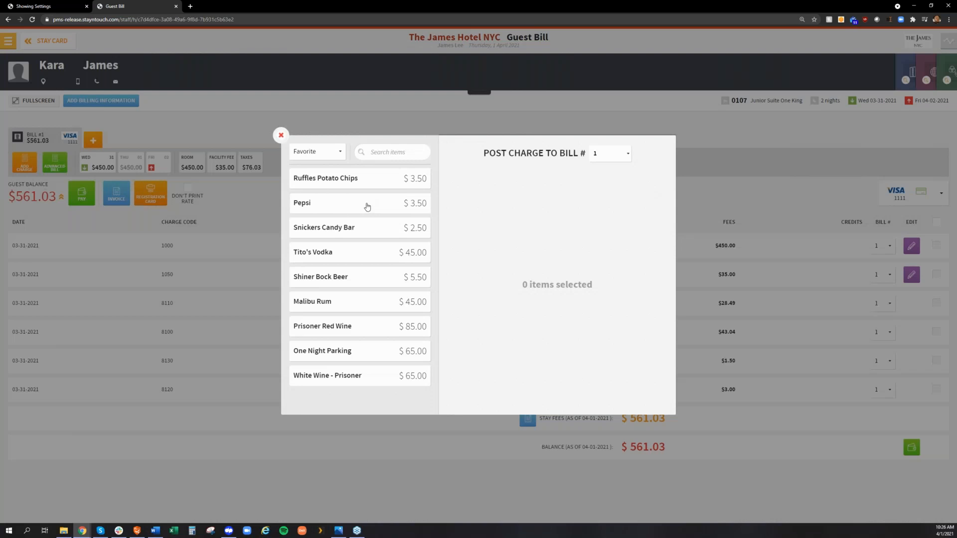
# Post one Snickers Candy Bar, Tito's Vodka, Malibu Rum and White Wine - Prisoner plus four Shiner Bock Beers to bill 1
pyautogui.click(350, 259)
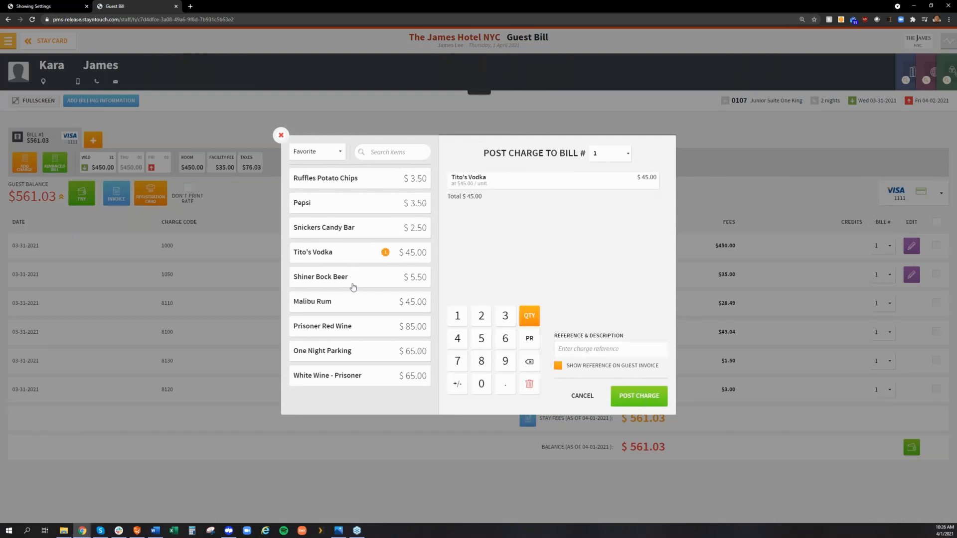
pyautogui.click(352, 283)
pyautogui.click(353, 309)
pyautogui.click(349, 227)
pyautogui.click(349, 377)
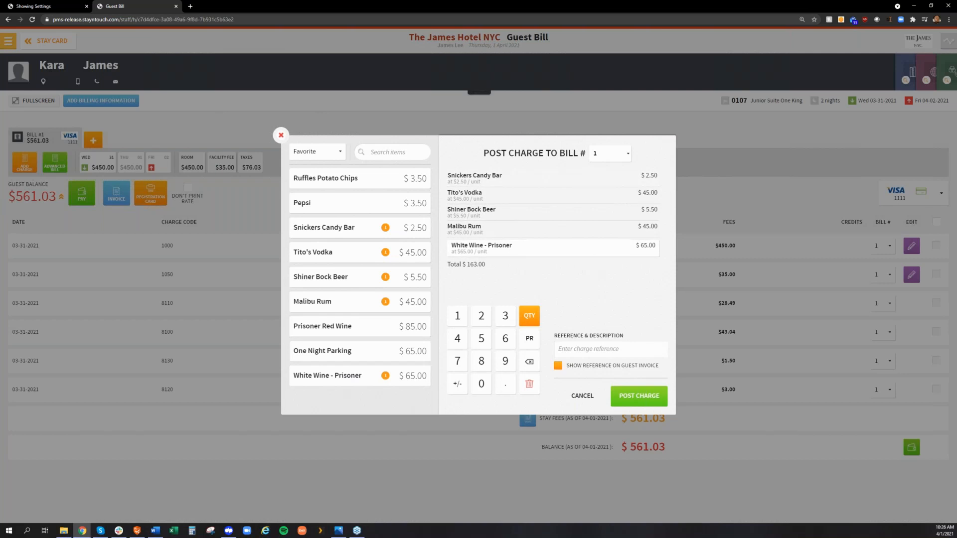
pyautogui.click(363, 284)
pyautogui.click(363, 284)
pyautogui.click(363, 286)
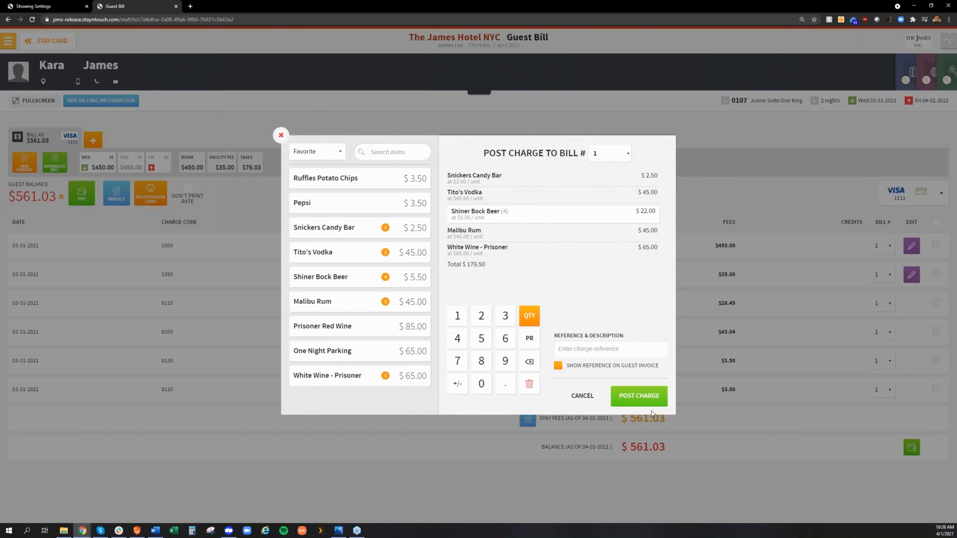
pyautogui.click(629, 389)
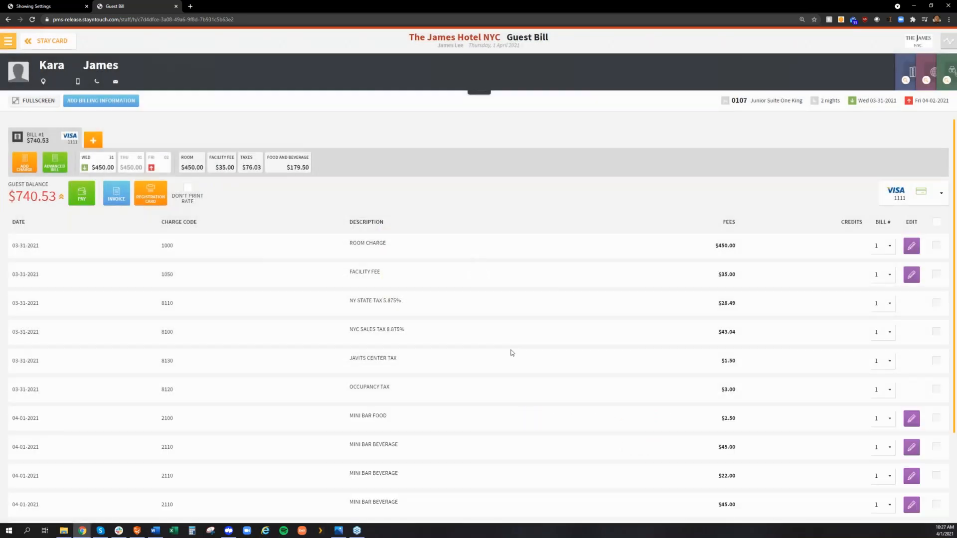
# Review the posted charges, preview the printed invoice in the Detailed Bill - Items layout, and return to the Manager Dashboard
pyautogui.scroll(-2, 512, 352)
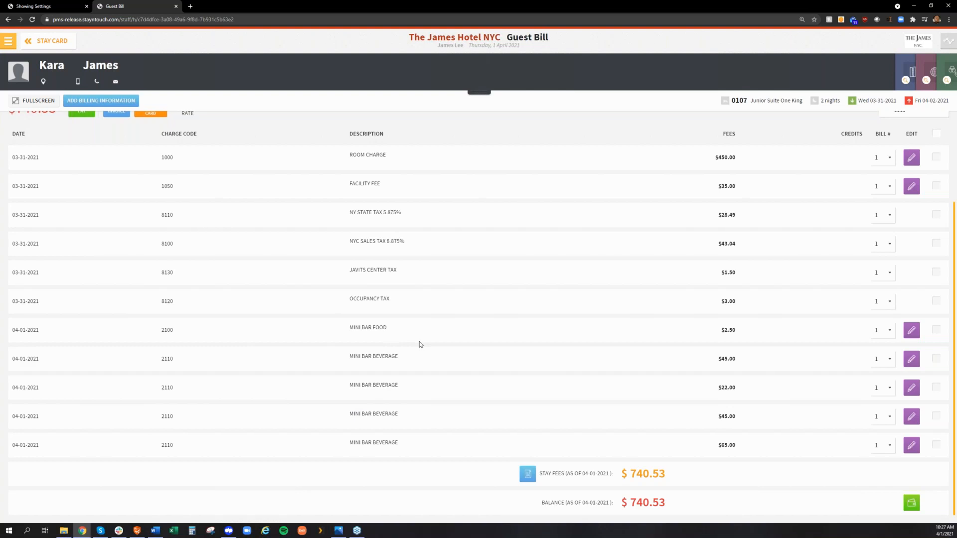
pyautogui.scroll(2, 420, 342)
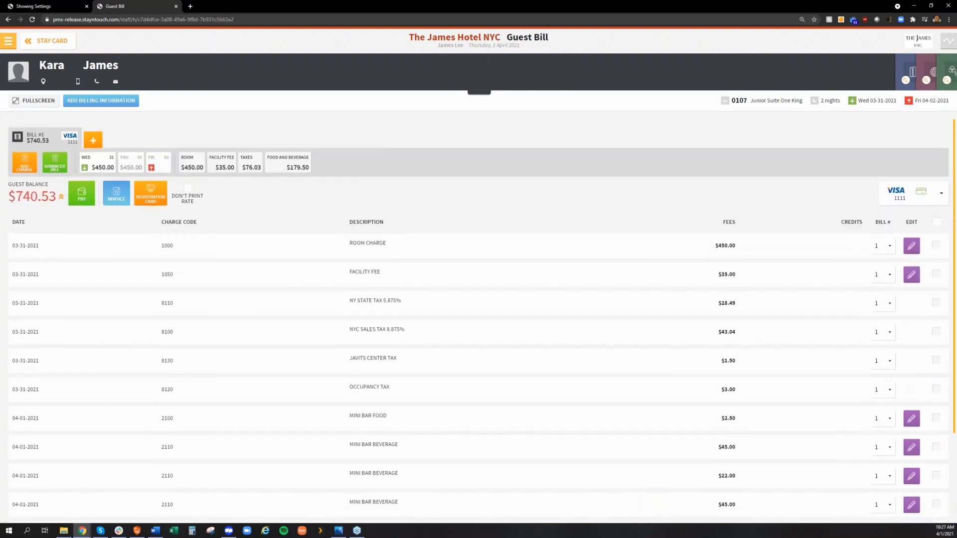
pyautogui.click(115, 199)
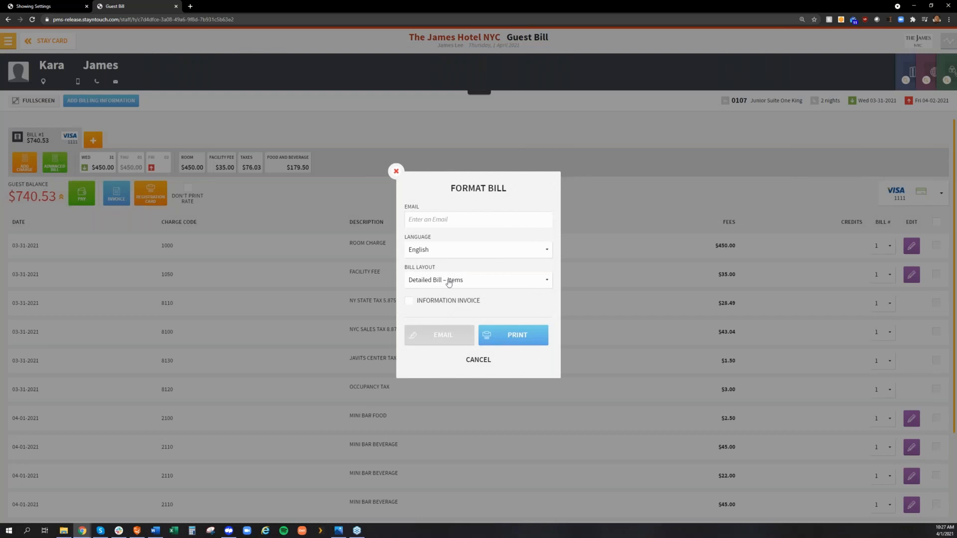
pyautogui.click(517, 341)
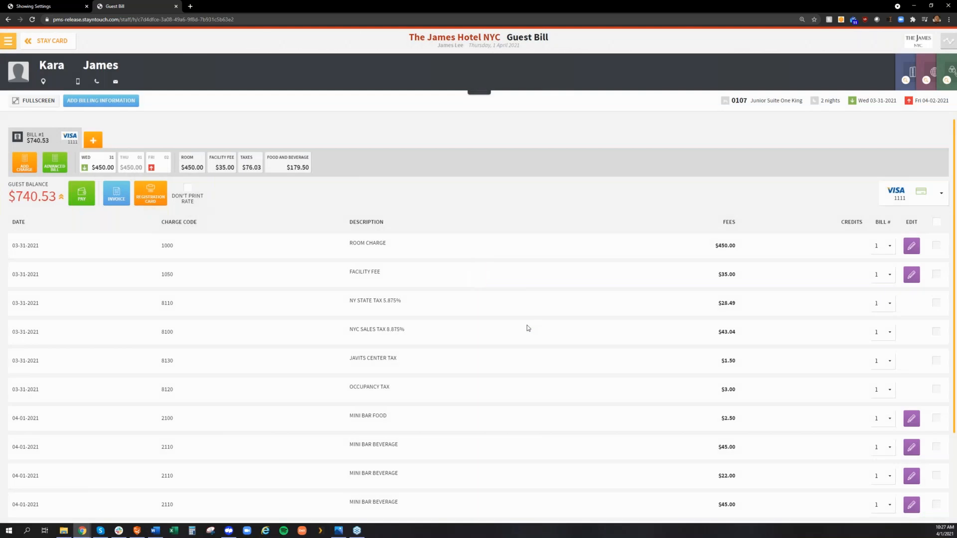
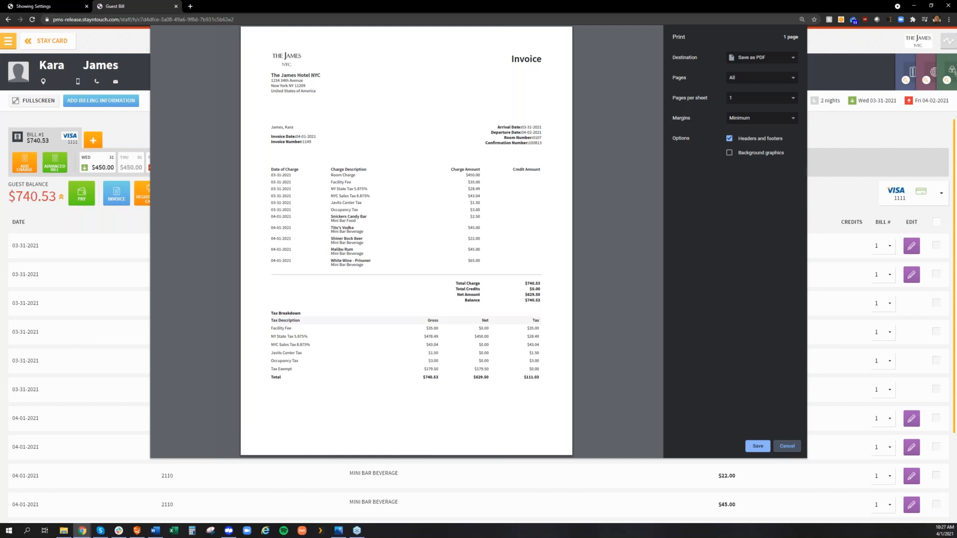
pyautogui.click(787, 446)
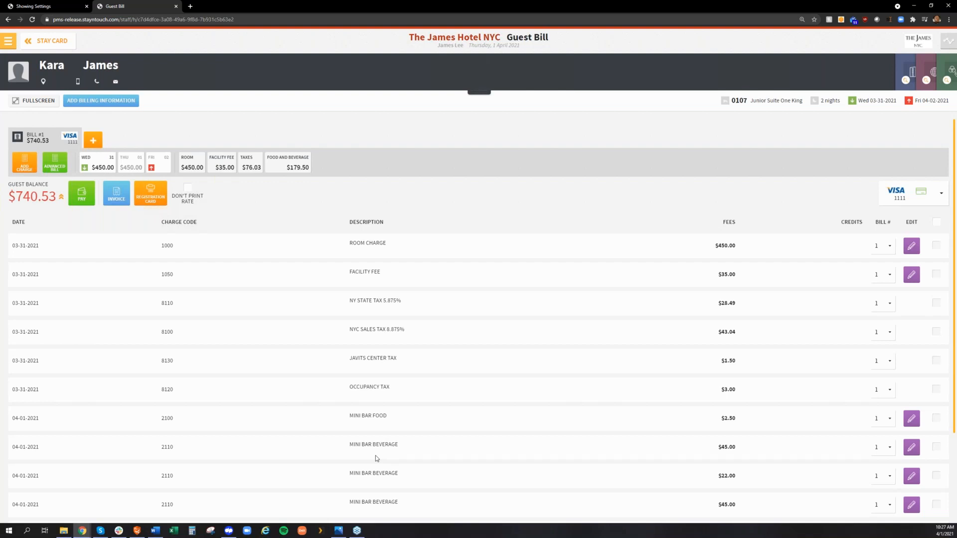
pyautogui.click(15, 39)
pyautogui.click(58, 74)
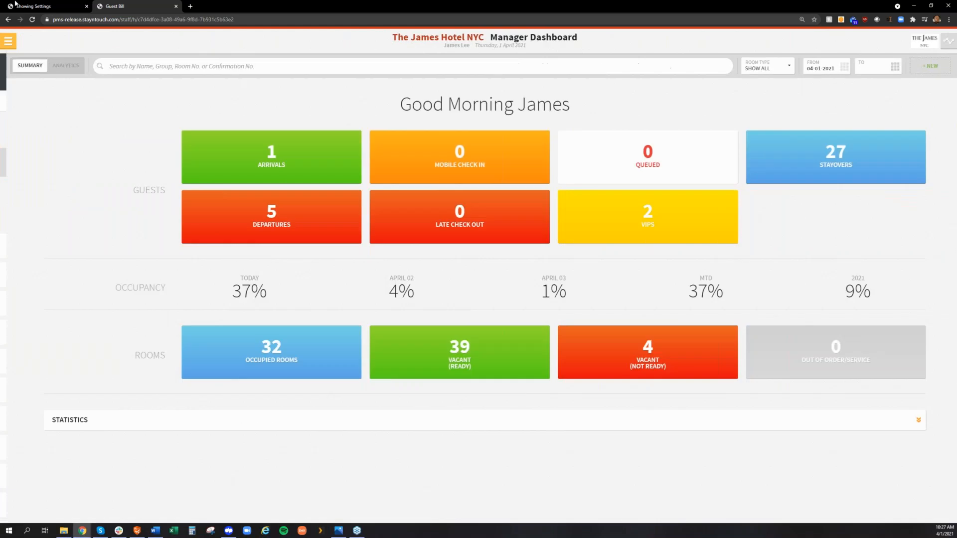
# Switch to the hotel admin tab and open Force Adjustment Reasons under Financials
pyautogui.click(24, 7)
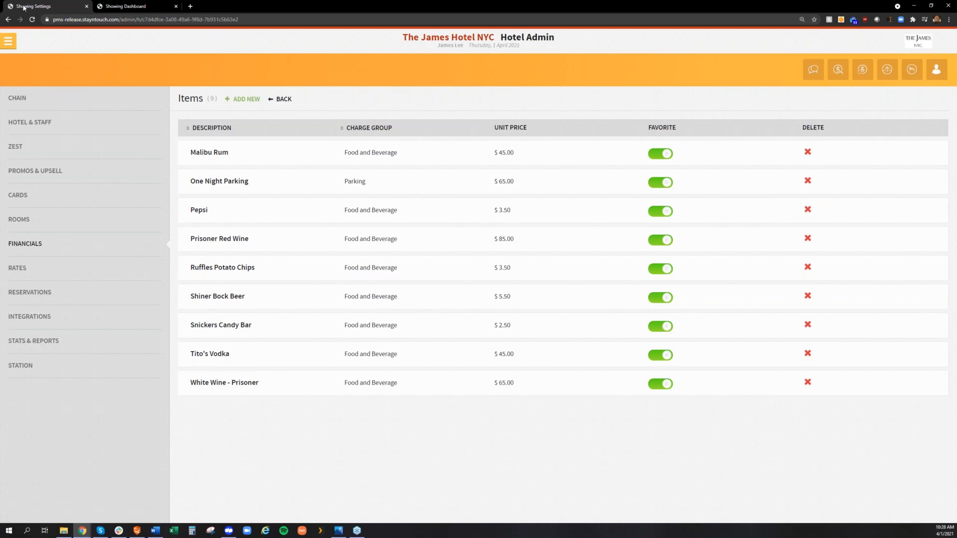
pyautogui.click(284, 98)
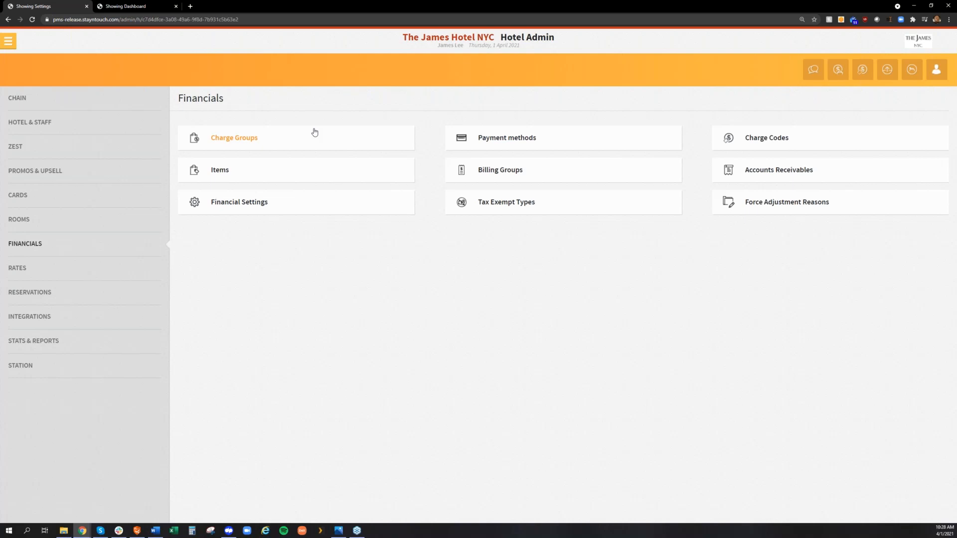
pyautogui.click(768, 211)
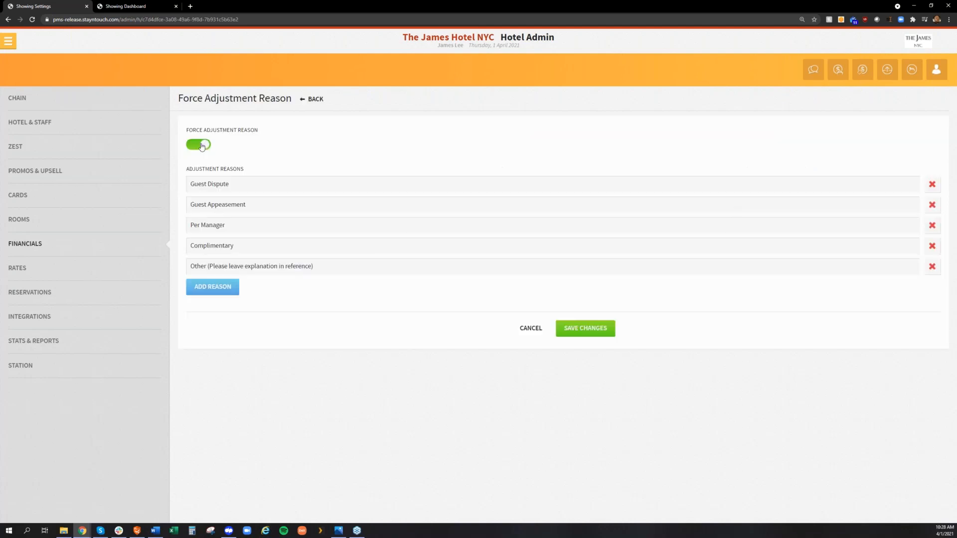
# Add the adjustment reason Quoted Rate Incorrectly and save the changes
pyautogui.click(203, 293)
pyautogui.click(223, 286)
pyautogui.write('Othe')
pyautogui.press('BackSpace')
pyautogui.press('BackSpace')
pyautogui.press('BackSpace')
pyautogui.press('BackSpace')
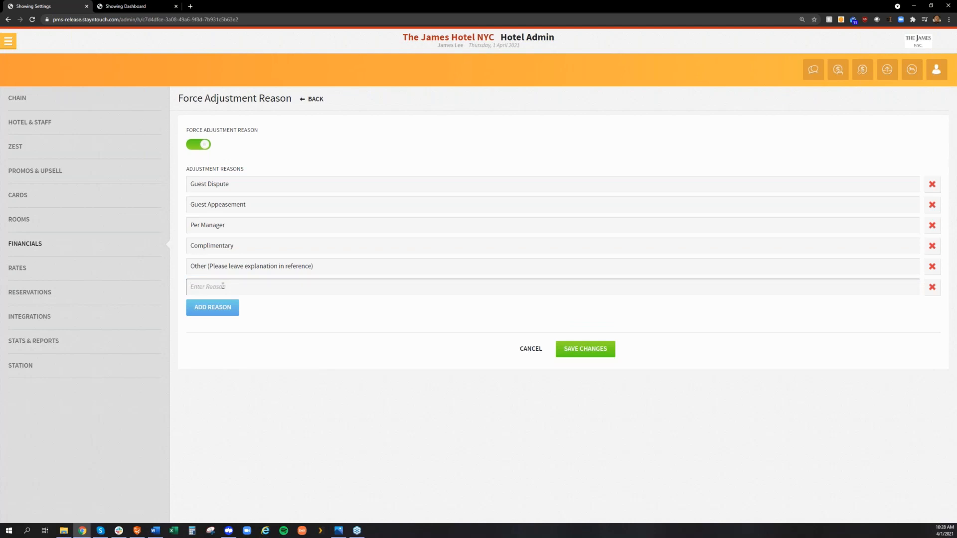
pyautogui.write('Quoted Rate Incorrectly')
pyautogui.click(593, 352)
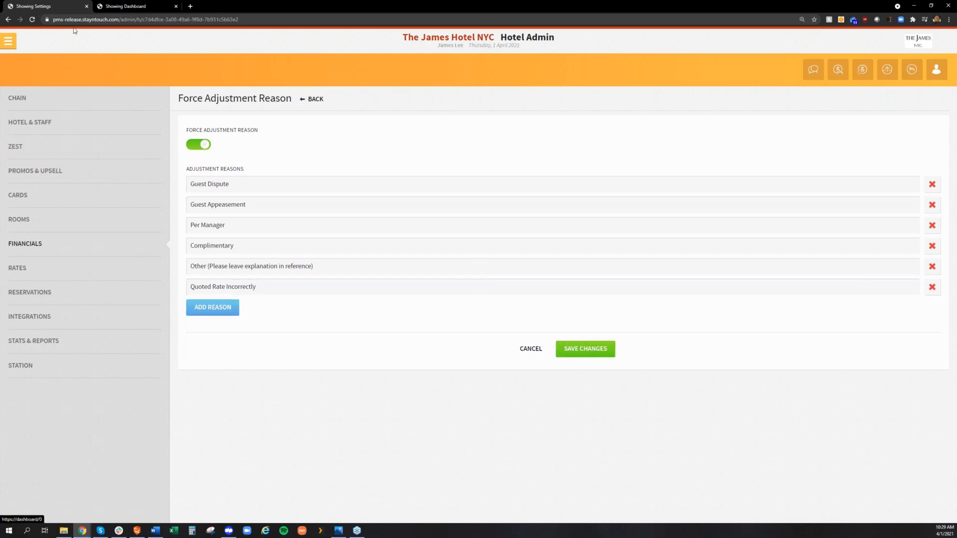
# Switch to the front desk tab and open the bill of the stayover guest in room 0106
pyautogui.click(126, 6)
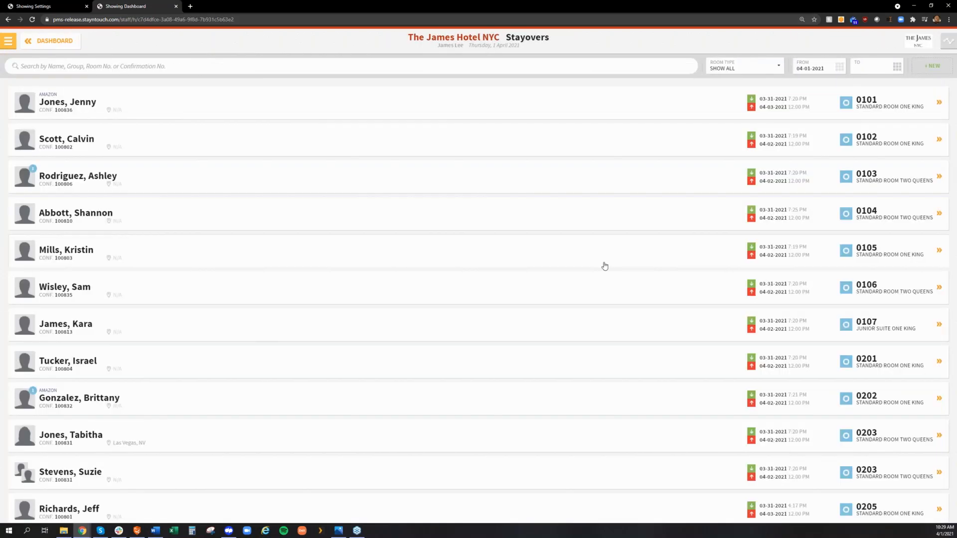
pyautogui.click(603, 263)
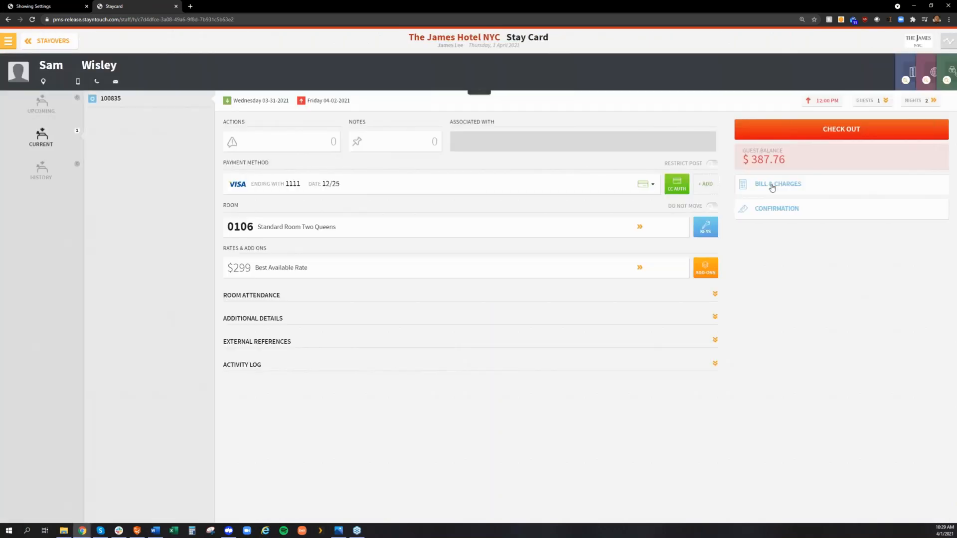
pyautogui.click(772, 188)
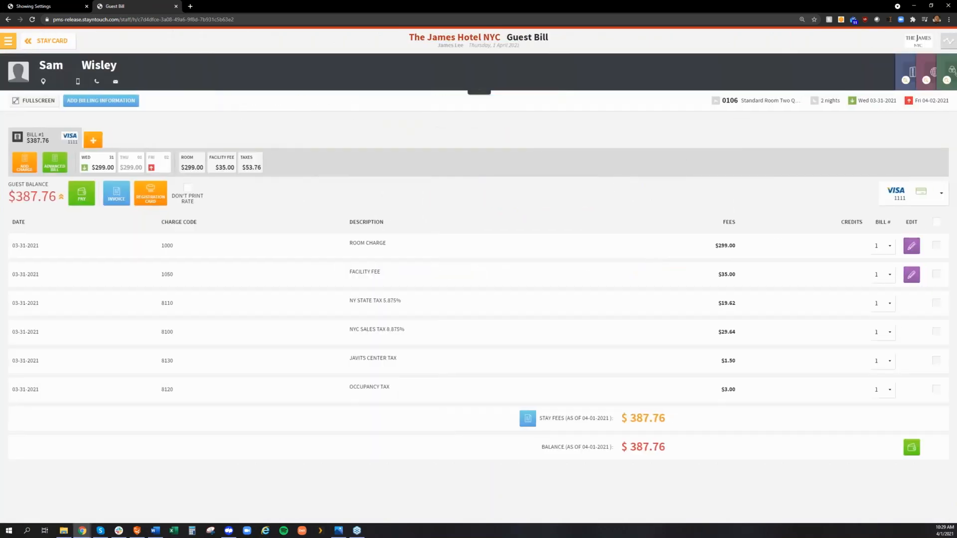
# Change the room charge amount to 199.00 with the adjustment reason Guest Appeasement
pyautogui.click(912, 246)
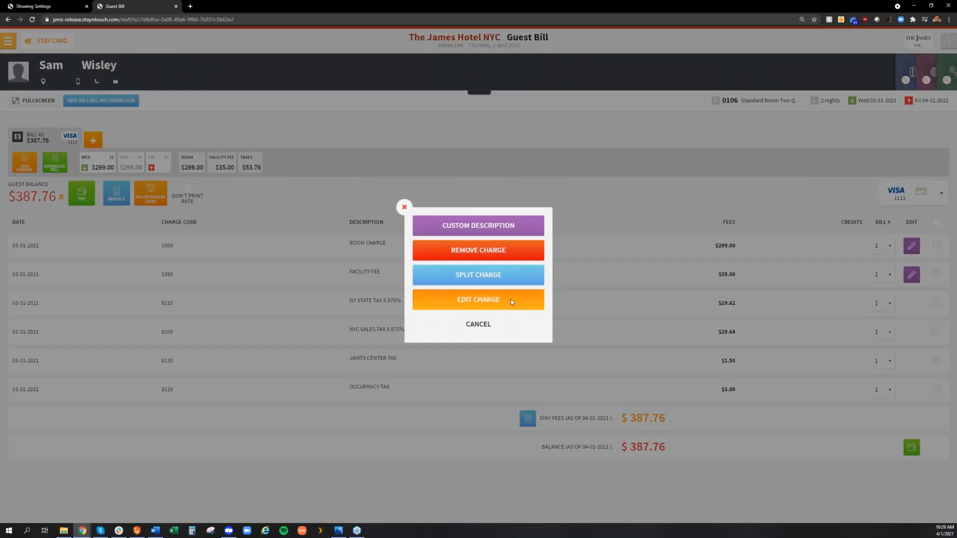
pyautogui.click(512, 302)
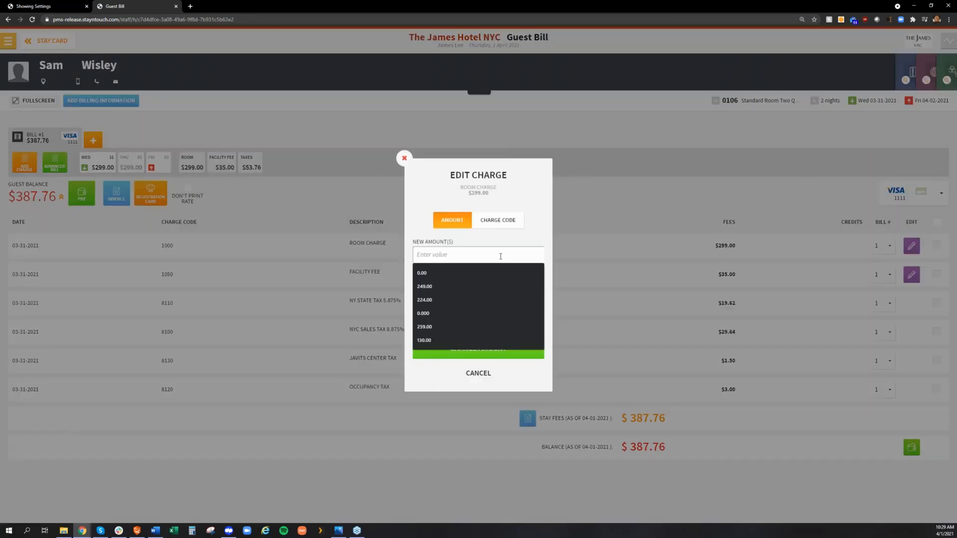
pyautogui.write('199')
pyautogui.click(501, 255)
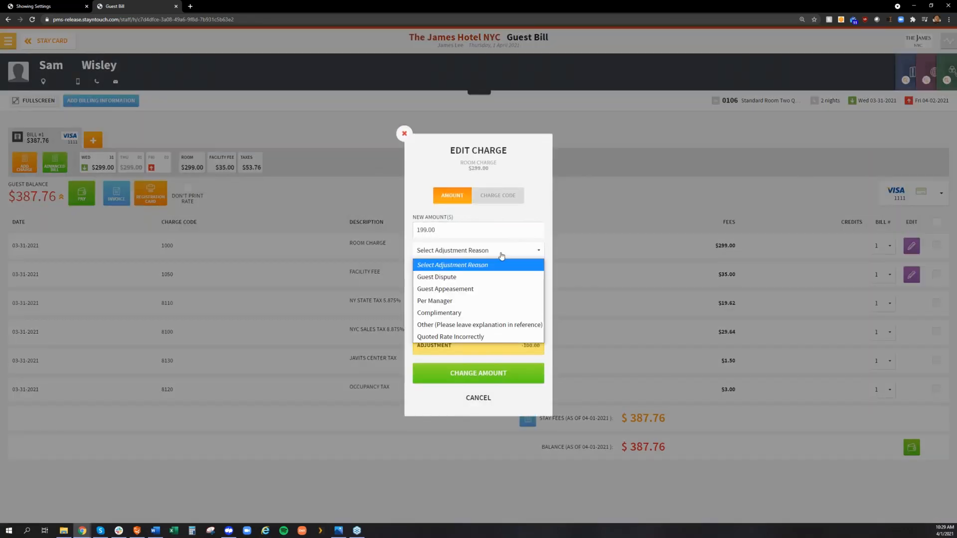
pyautogui.click(502, 256)
pyautogui.click(490, 372)
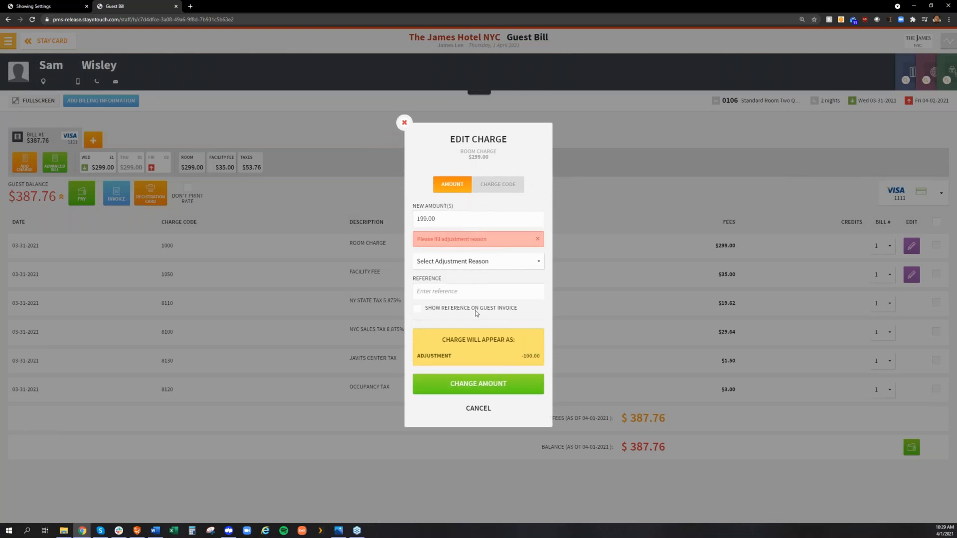
pyautogui.click(438, 269)
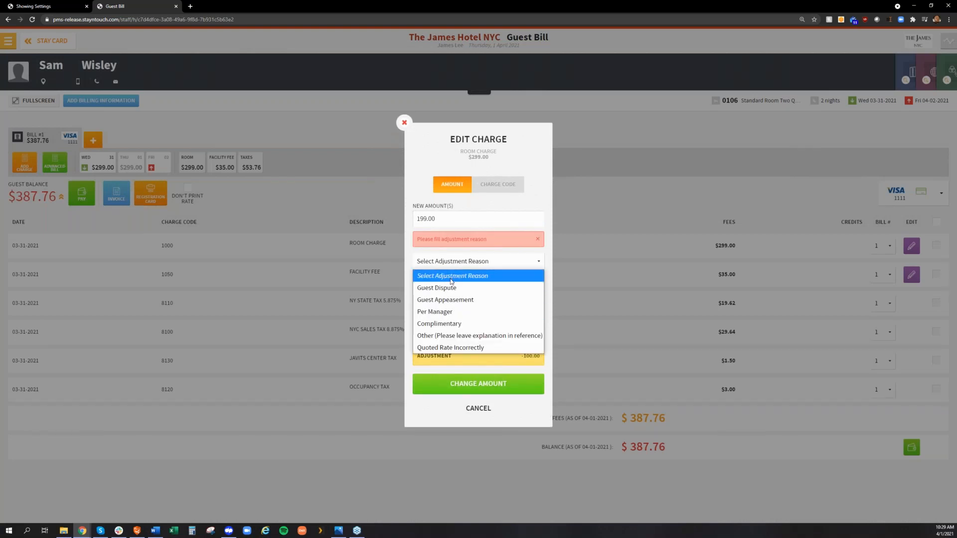
pyautogui.click(445, 300)
pyautogui.click(460, 374)
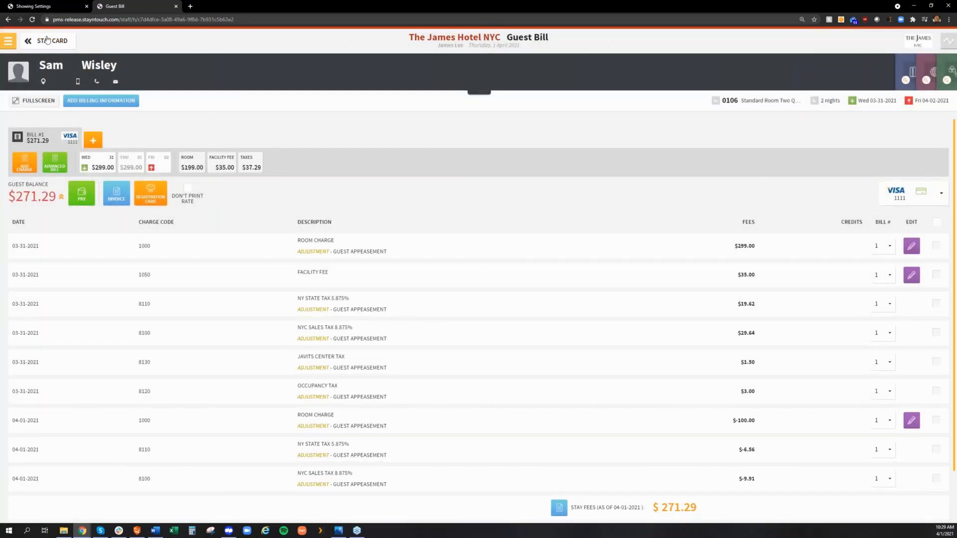
# Return to the Manager Dashboard and open the bill of the stayover guest in room 0104
pyautogui.click(8, 41)
pyautogui.click(42, 79)
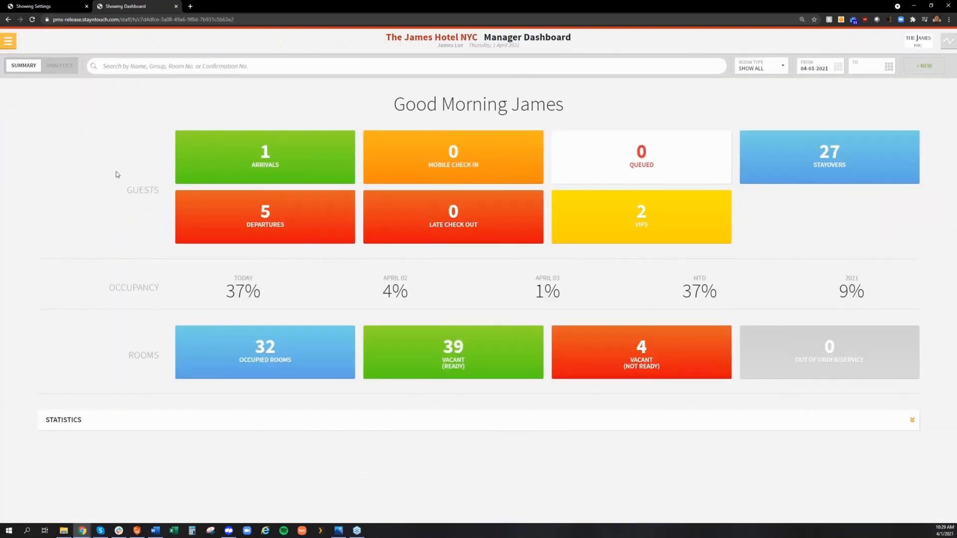
pyautogui.click(8, 41)
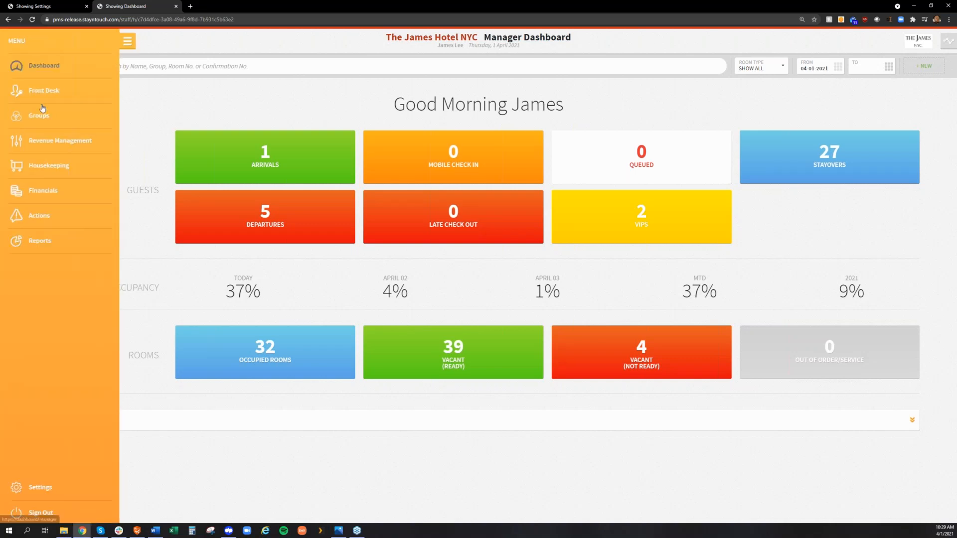
pyautogui.click(853, 167)
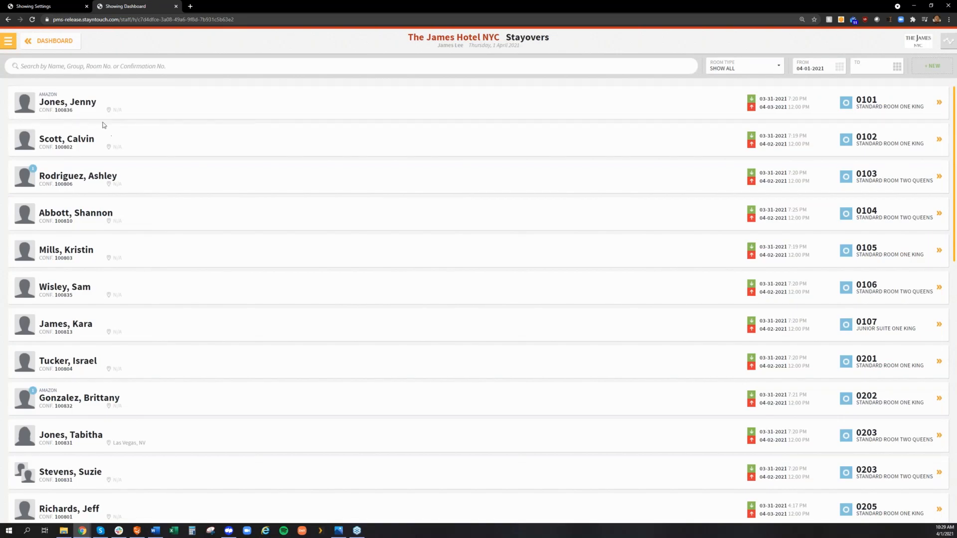
pyautogui.click(131, 220)
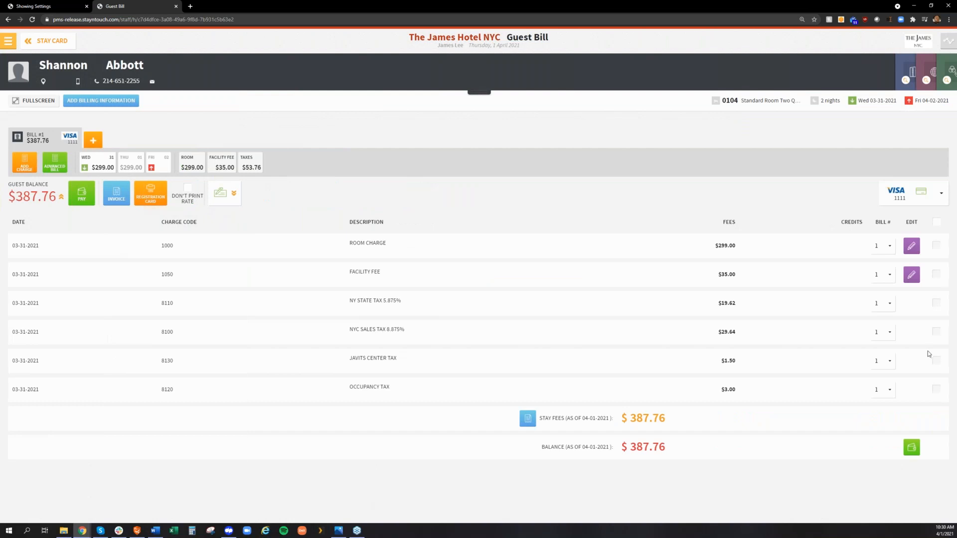
# Change the facility fee on the guest bill to 0.00 with the adjustment reason Per Manager
pyautogui.click(912, 275)
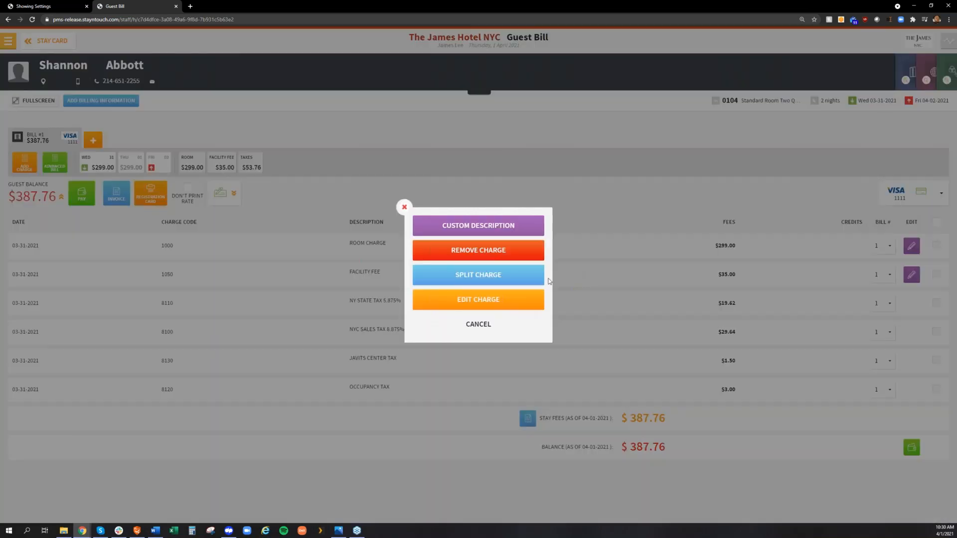
pyautogui.click(528, 304)
pyautogui.click(487, 254)
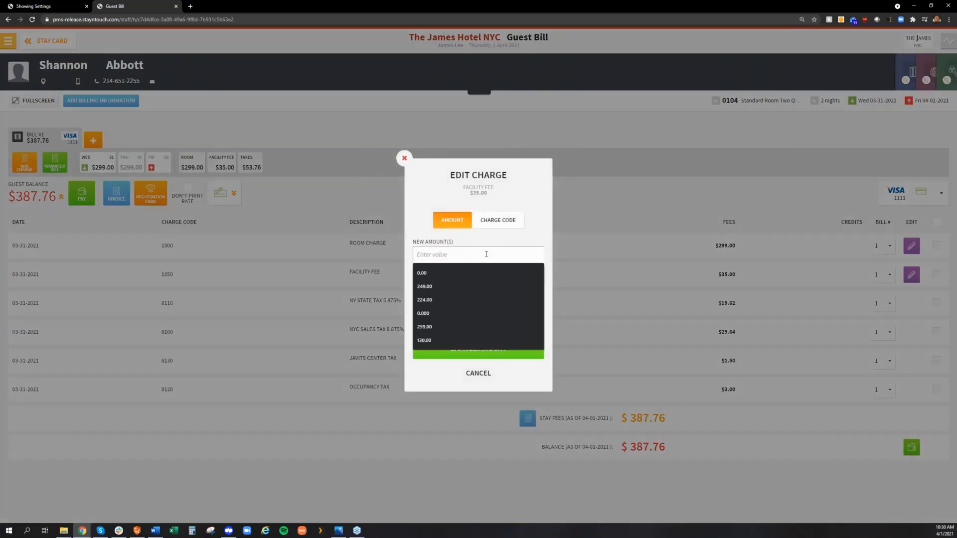
pyautogui.write('0.00')
pyautogui.press('Tab')
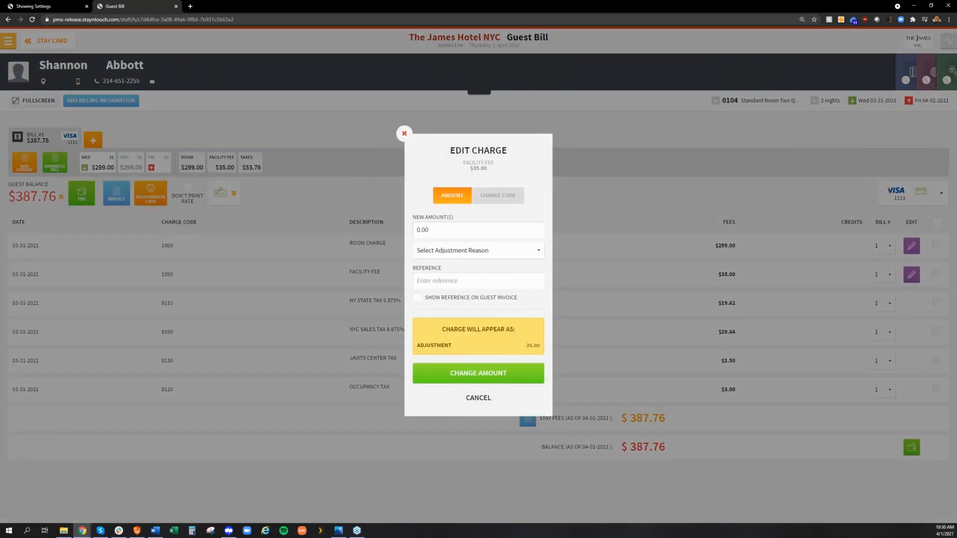
pyautogui.click(471, 250)
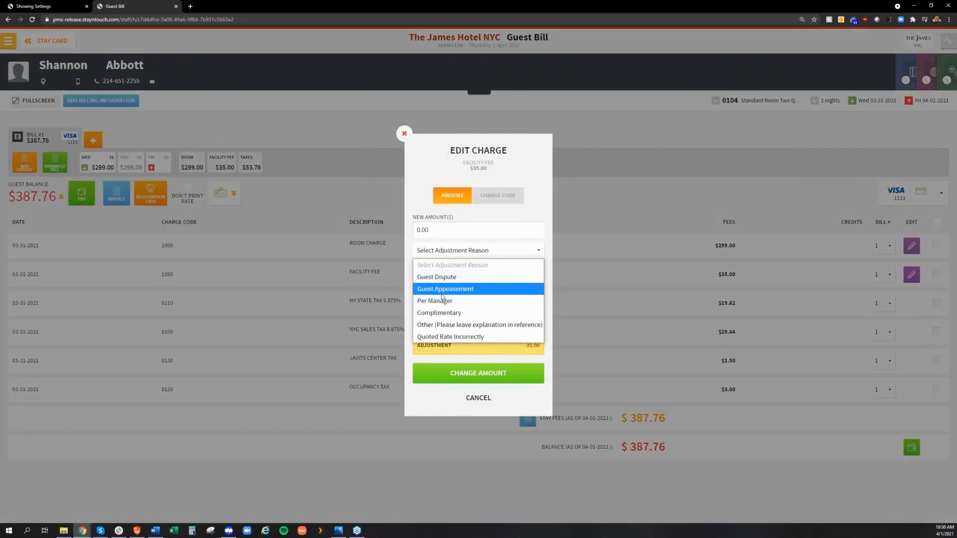
pyautogui.click(441, 301)
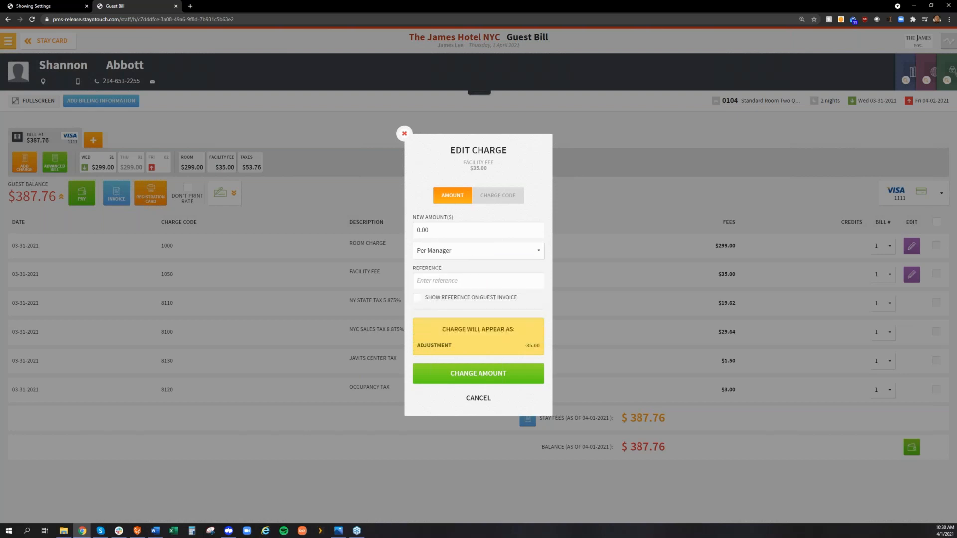
pyautogui.click(465, 375)
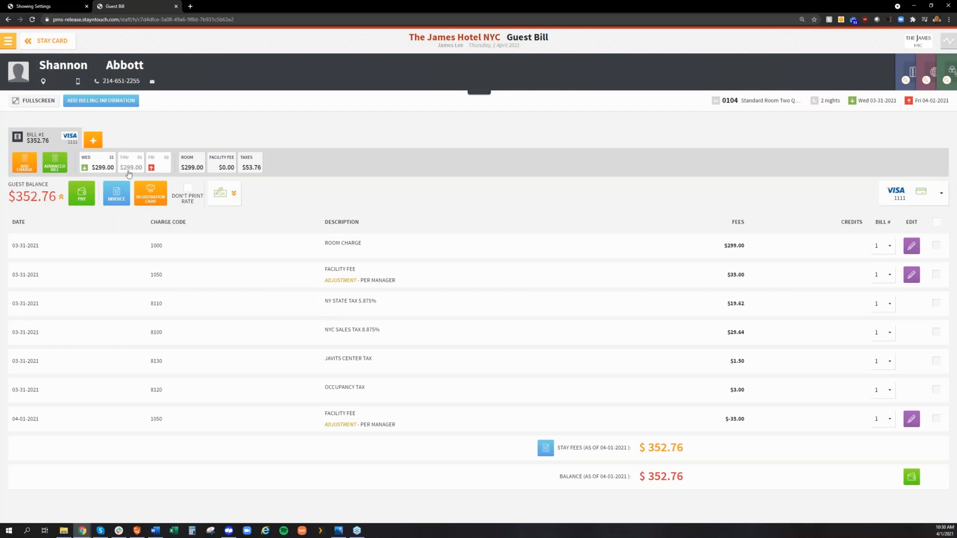
# Switch to the hotel admin tab and view the Accounts Receivables settings under Financials
pyautogui.click(30, 6)
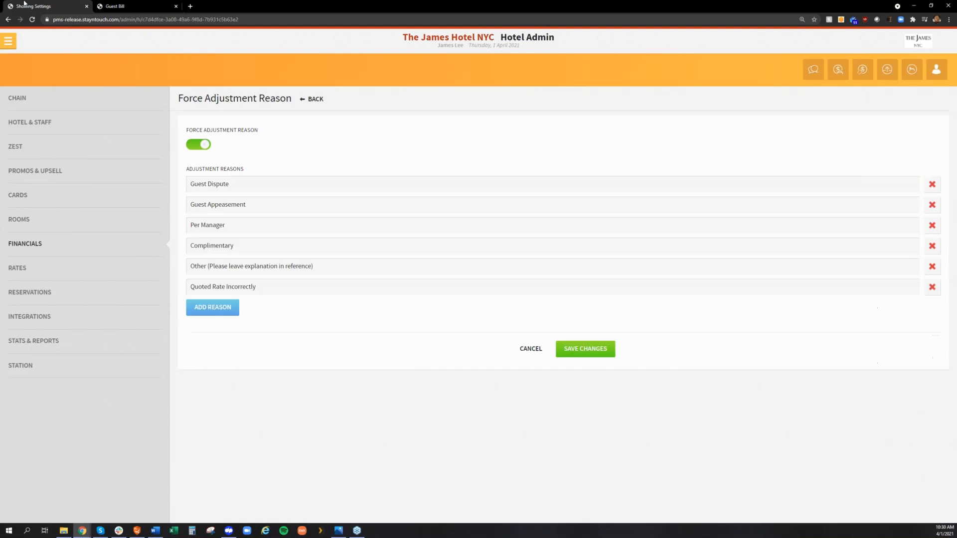
pyautogui.click(46, 253)
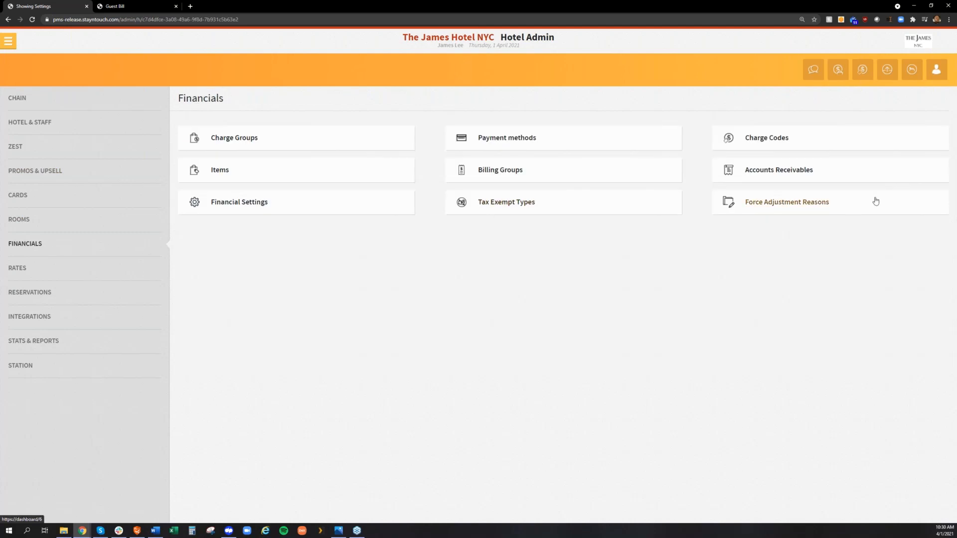
pyautogui.click(785, 172)
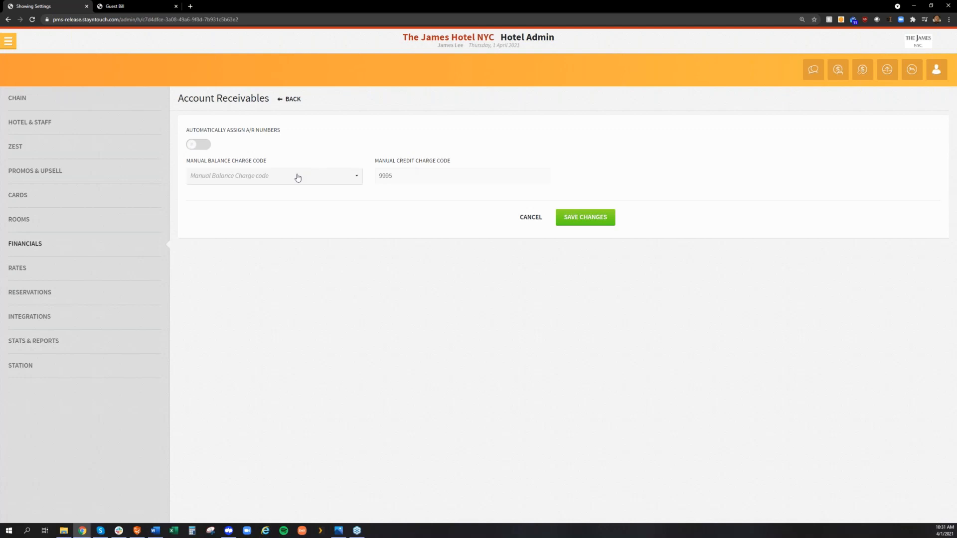
# Review which Company / Travel Agent fields are mandatory during AR number creation in the Cards settings
pyautogui.click(85, 207)
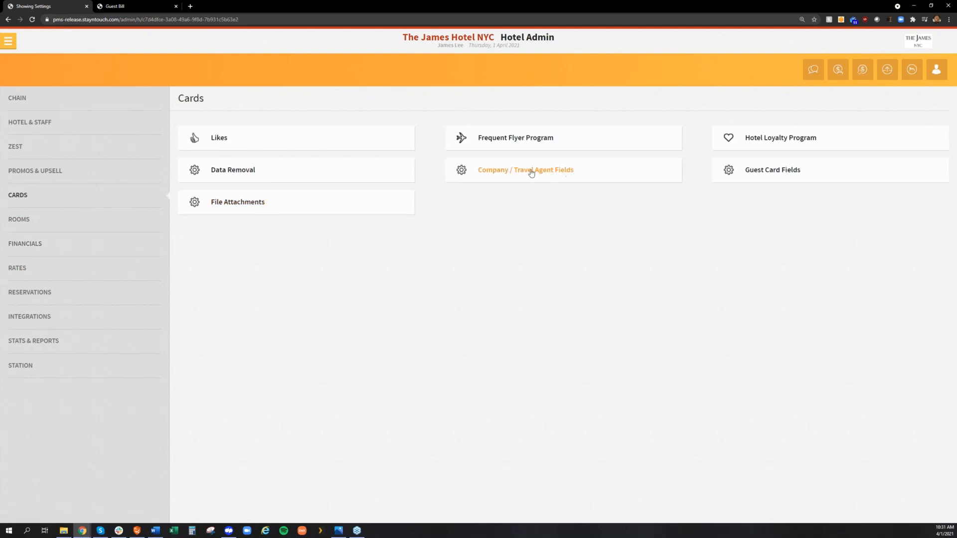
pyautogui.click(580, 174)
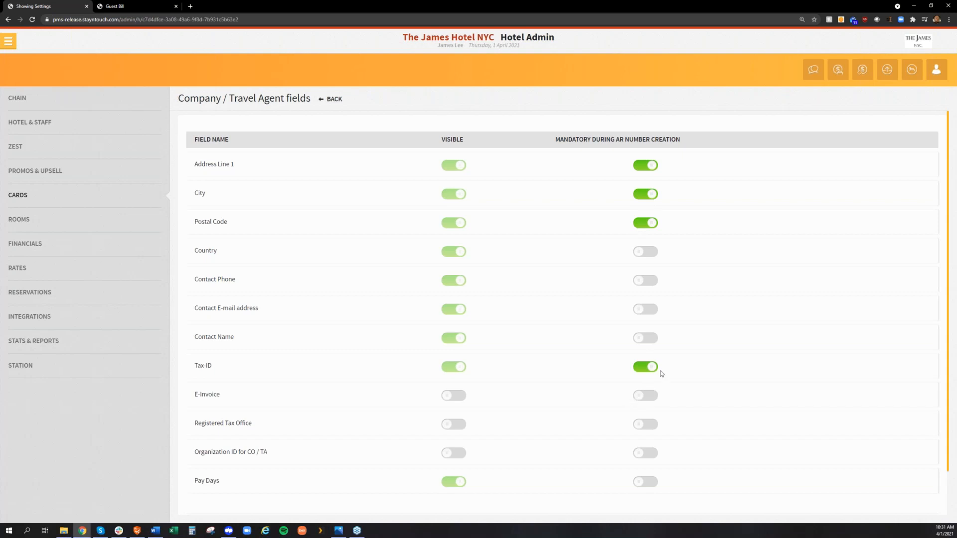
pyautogui.scroll(-1, 648, 387)
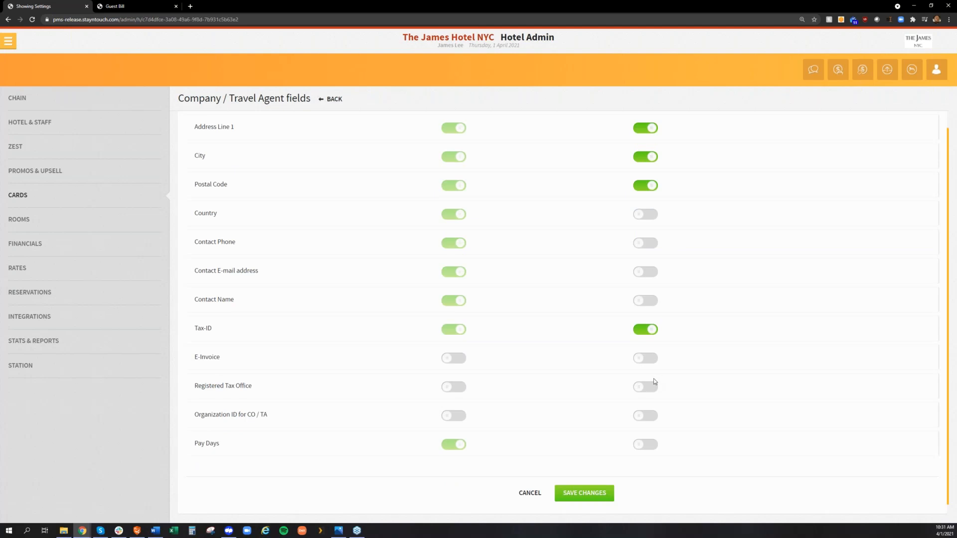
# Start a new billing group named Room and Meals under Financials and include charge code 1001 - Room Charge
pyautogui.click(49, 256)
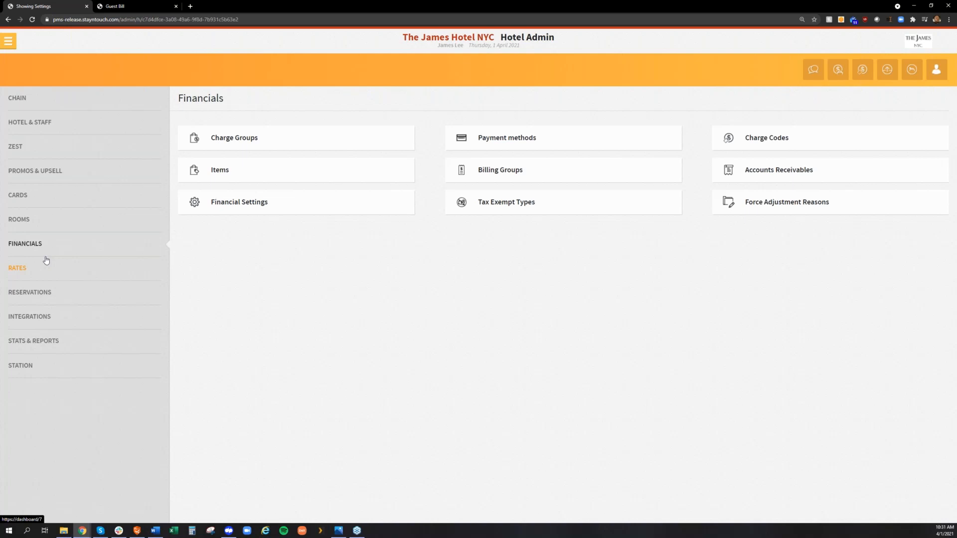
pyautogui.click(513, 175)
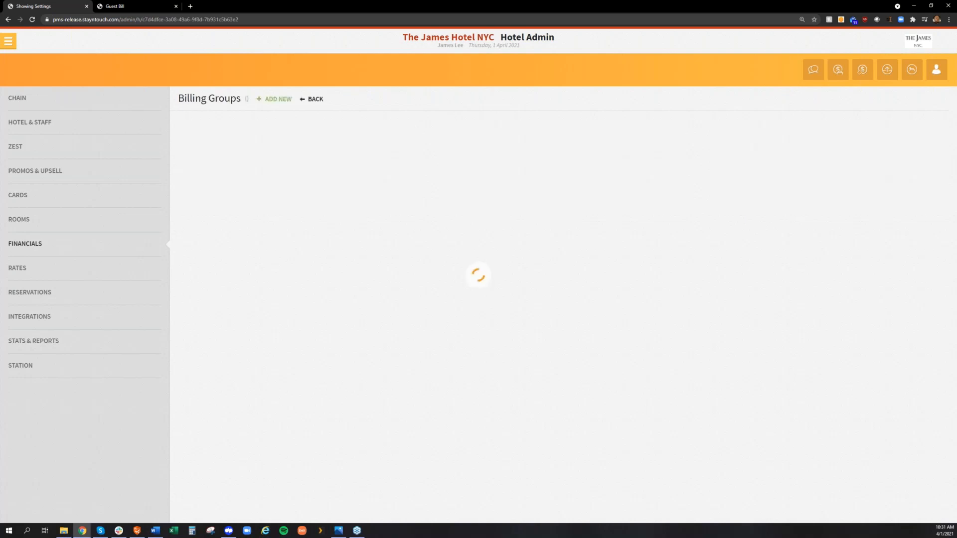
pyautogui.click(286, 101)
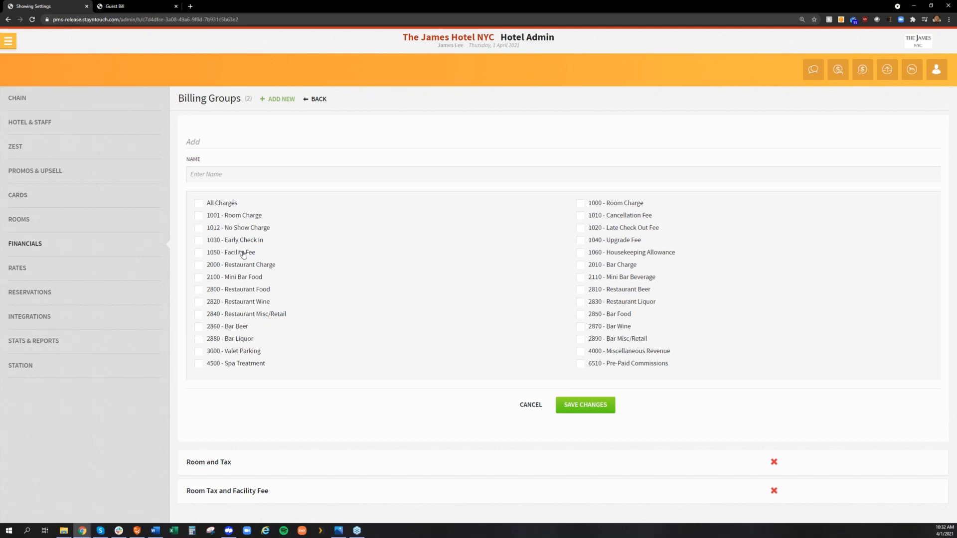
pyautogui.click(230, 219)
pyautogui.click(237, 176)
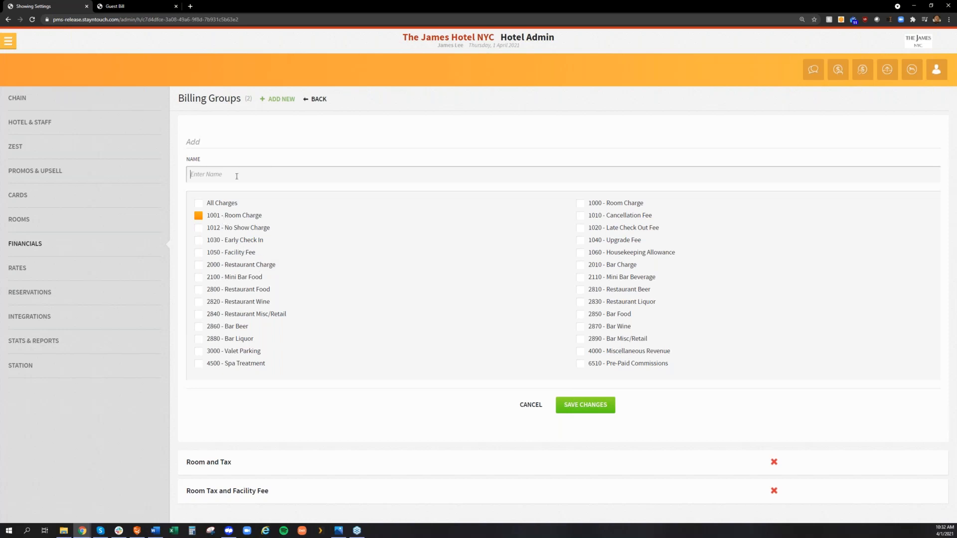
pyautogui.write('Room and Meals')
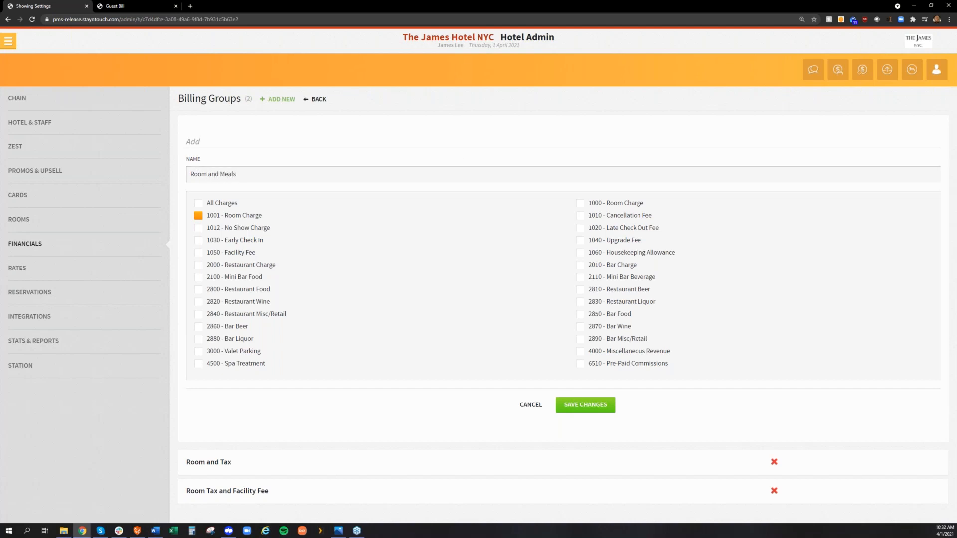
# Include all restaurant, mini bar and bar charge codes except 2890 - Bar Misc/Retail in the billing group and save it
pyautogui.click(198, 266)
pyautogui.click(198, 278)
pyautogui.click(198, 289)
pyautogui.click(198, 303)
pyautogui.click(197, 315)
pyautogui.click(199, 327)
pyautogui.click(199, 339)
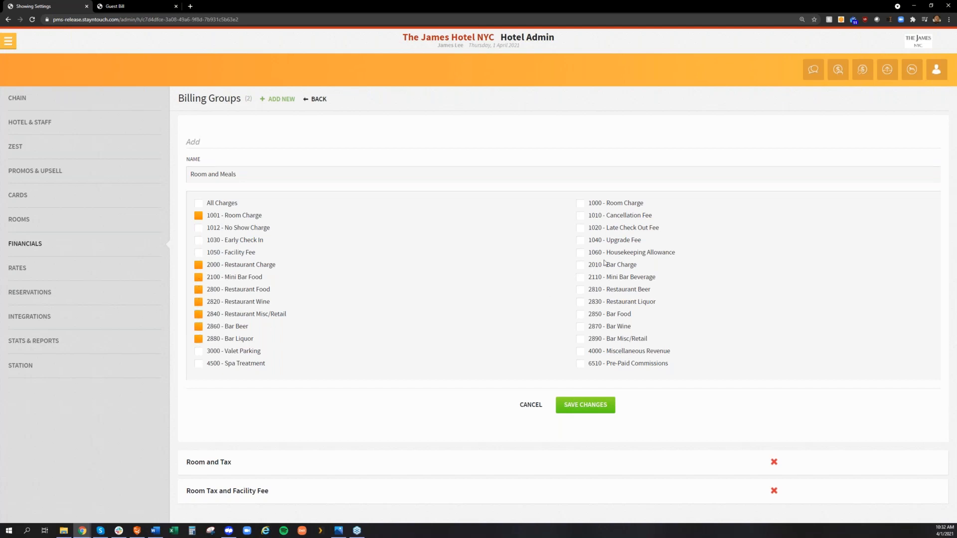
pyautogui.click(581, 265)
pyautogui.click(580, 278)
pyautogui.click(581, 303)
pyautogui.click(581, 315)
pyautogui.click(581, 328)
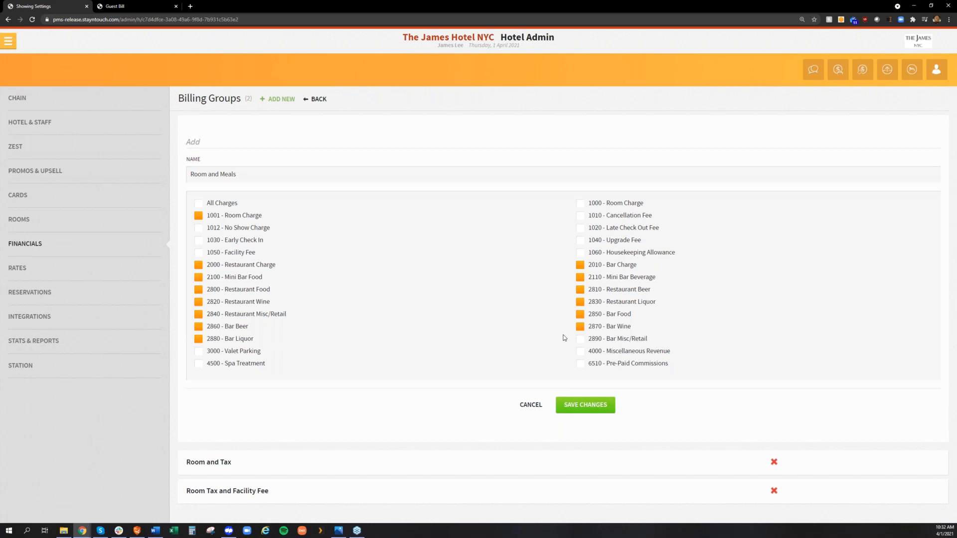
pyautogui.click(591, 401)
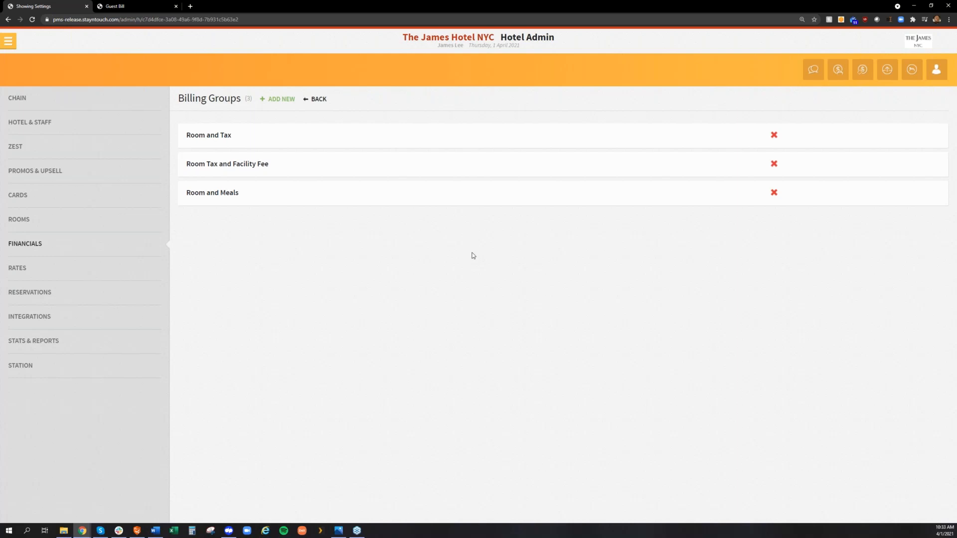
# Add a tax exempt type named Exempt Occupancy Tax covering charge code 8120 - Occupancy Tax and save it
pyautogui.click(319, 99)
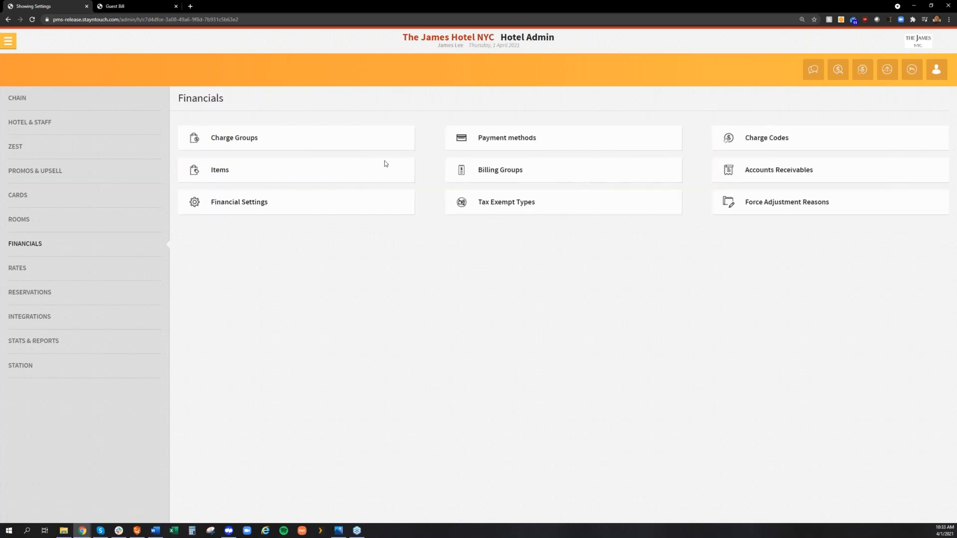
pyautogui.click(528, 206)
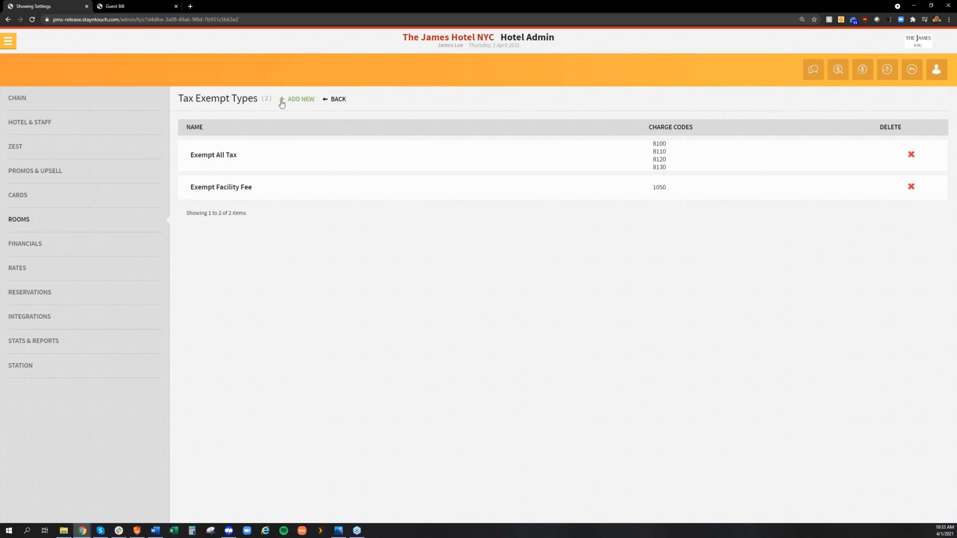
pyautogui.click(297, 99)
pyautogui.click(246, 169)
pyautogui.write('Exempt o')
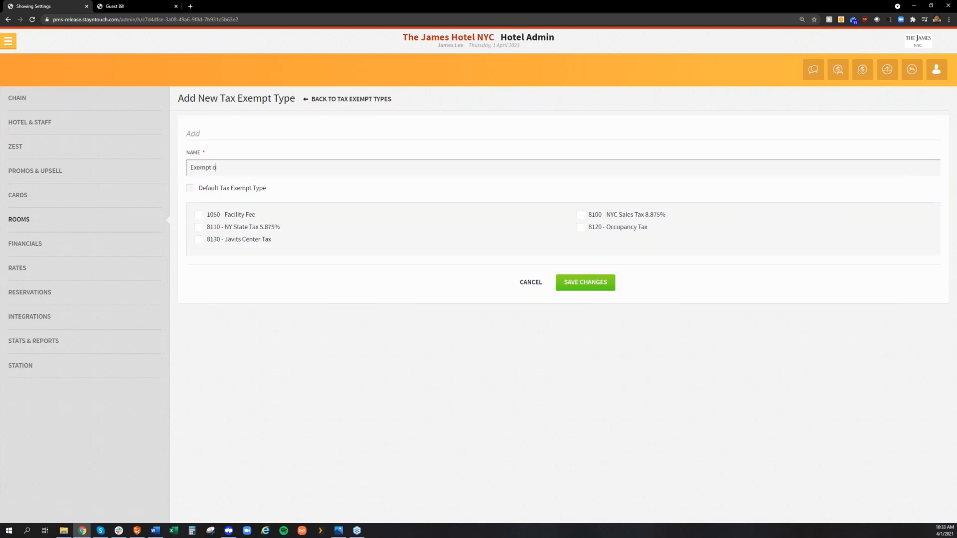
pyautogui.press('BackSpace')
pyautogui.write('Occupancy Tax')
pyautogui.click(601, 230)
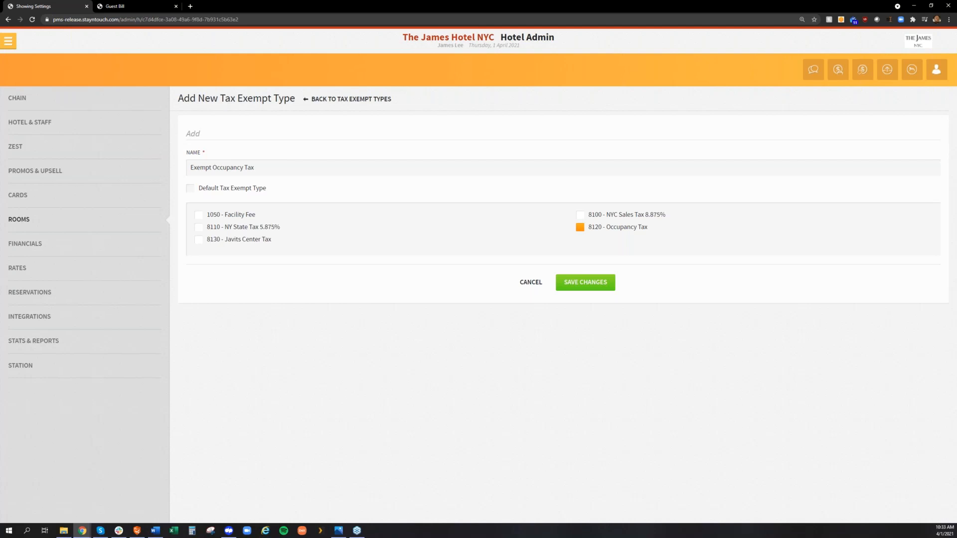
pyautogui.click(579, 281)
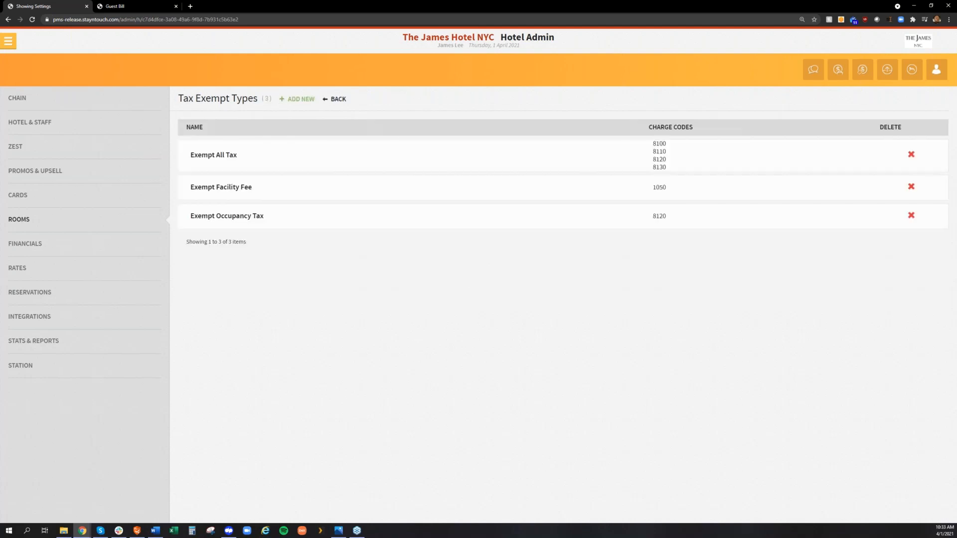